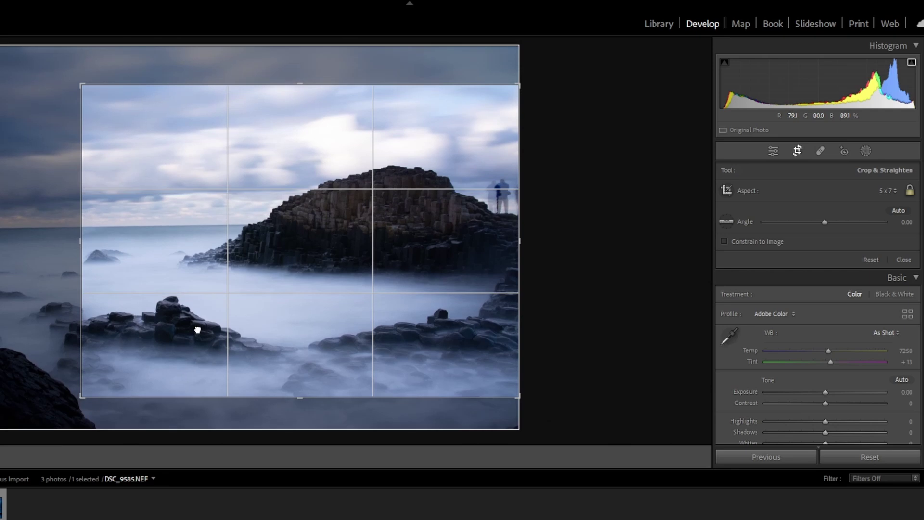
Resize and reposition the 5 x 7 crop around the rock mound and foreground rocks, and apply it
drag(81, 397, 77, 393)
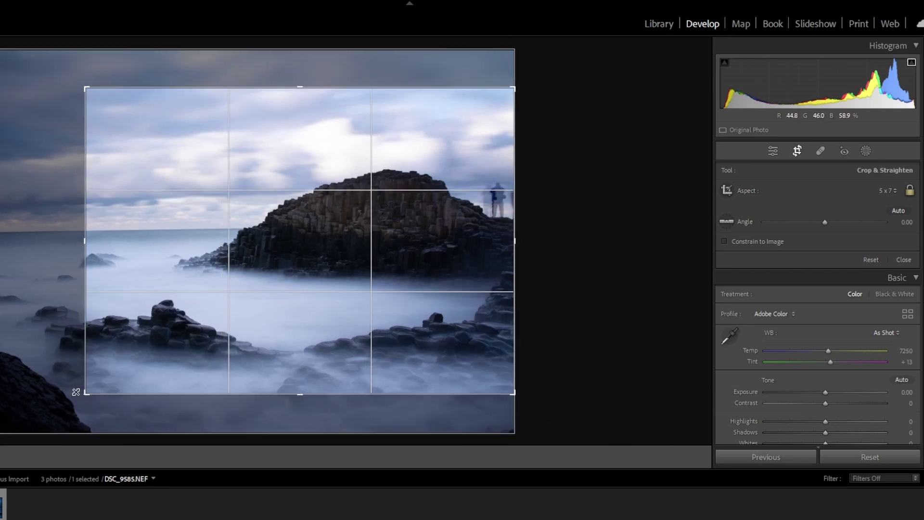
drag(86, 88, 22, 77)
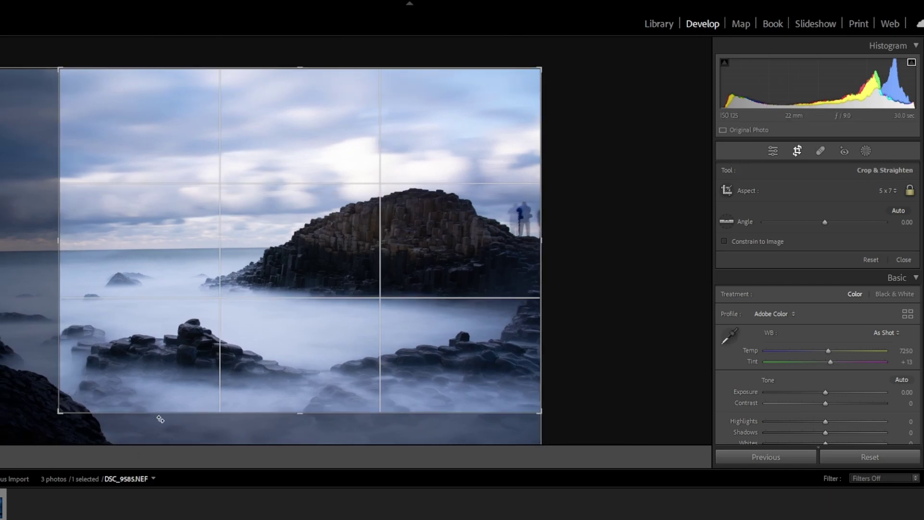
mouse_move(161, 419)
mouse_down()
mouse_move(173, 428)
mouse_move(164, 421)
mouse_up()
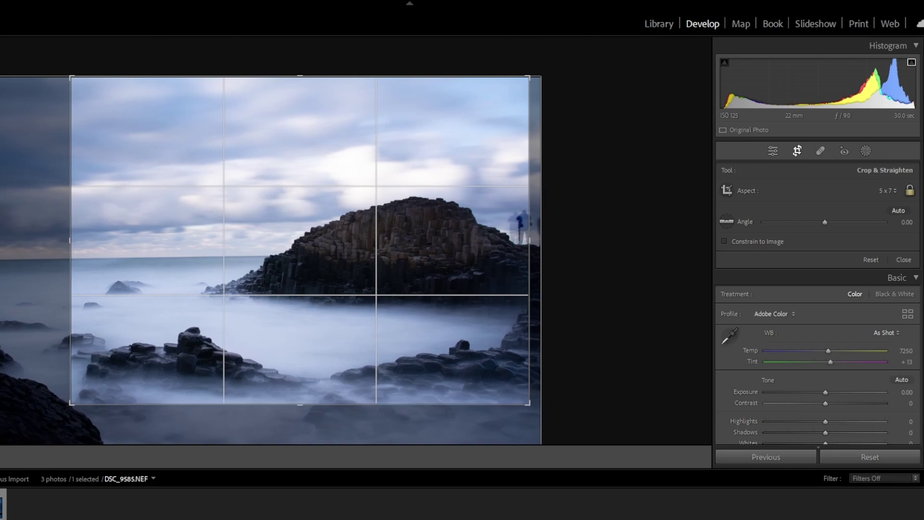
drag(318, 358, 311, 354)
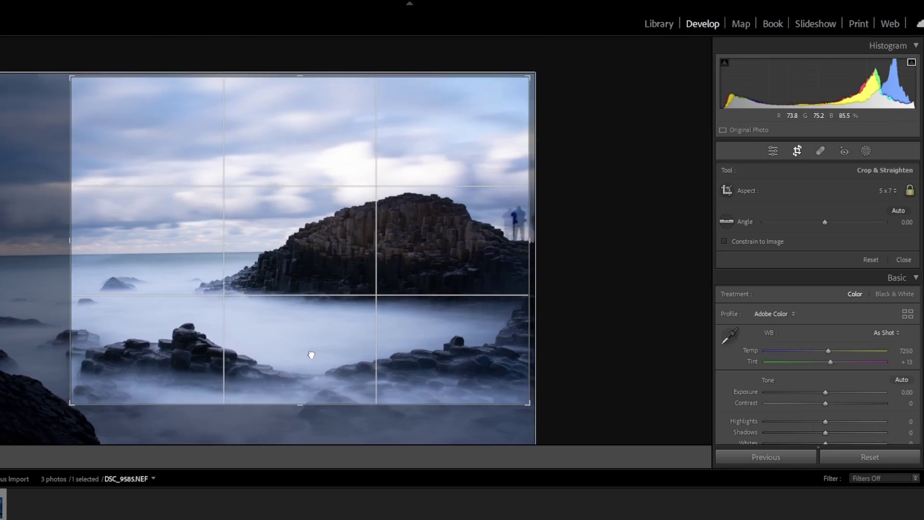
key(Return)
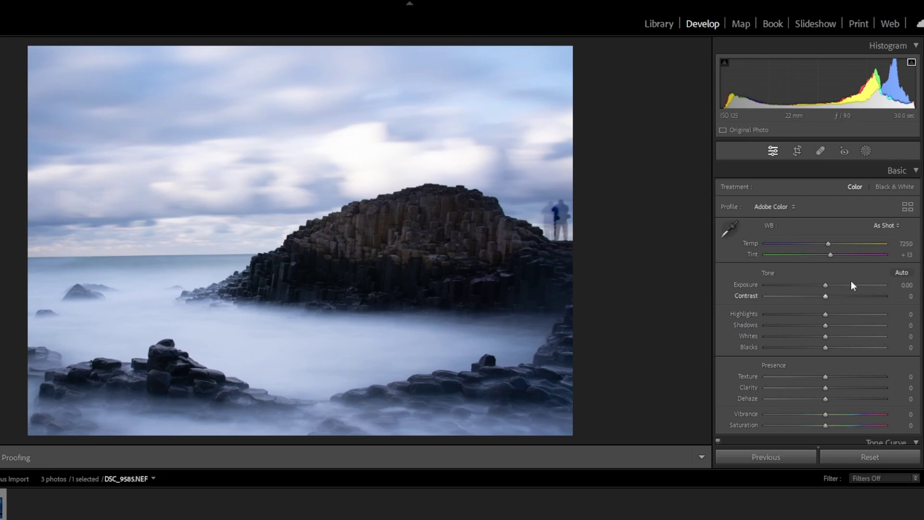
Change the crop aspect to 16 x 9, reposition and enlarge the frame around the rock mound, and apply it
click(796, 150)
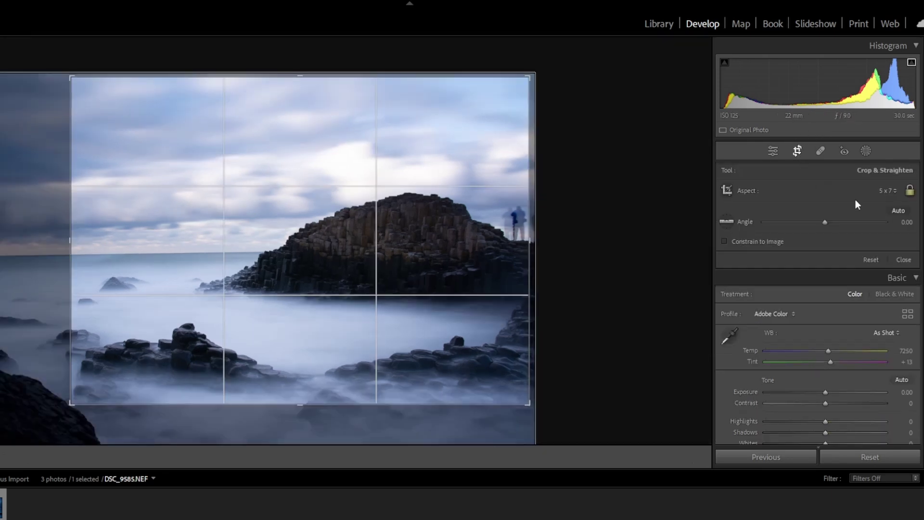
click(887, 190)
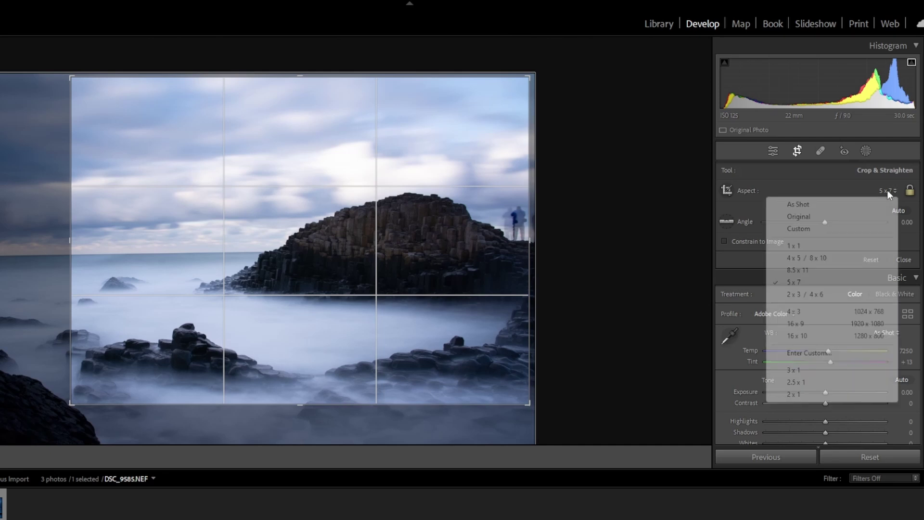
click(824, 324)
drag(483, 284, 462, 265)
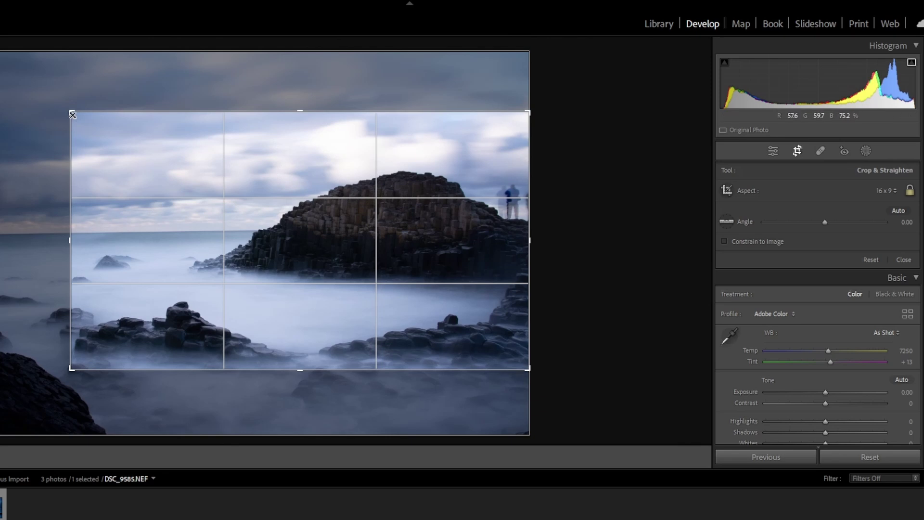
drag(71, 113, 60, 96)
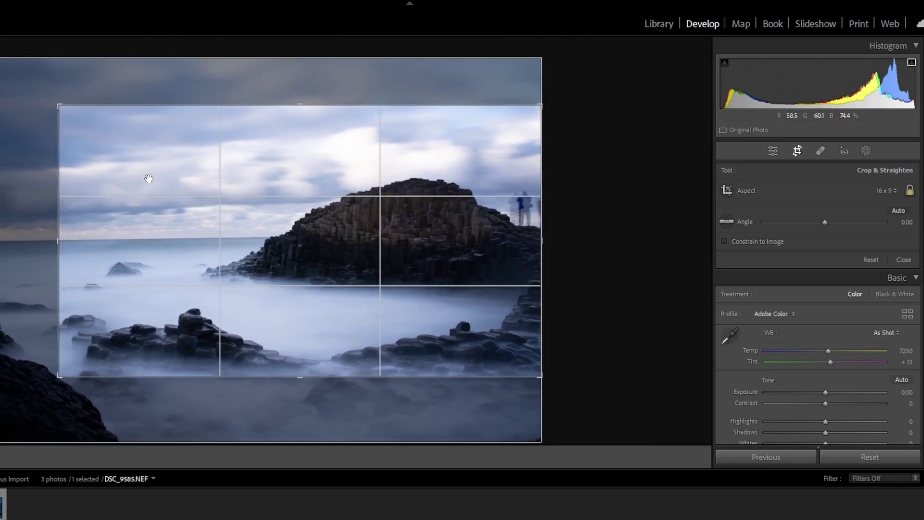
key(Return)
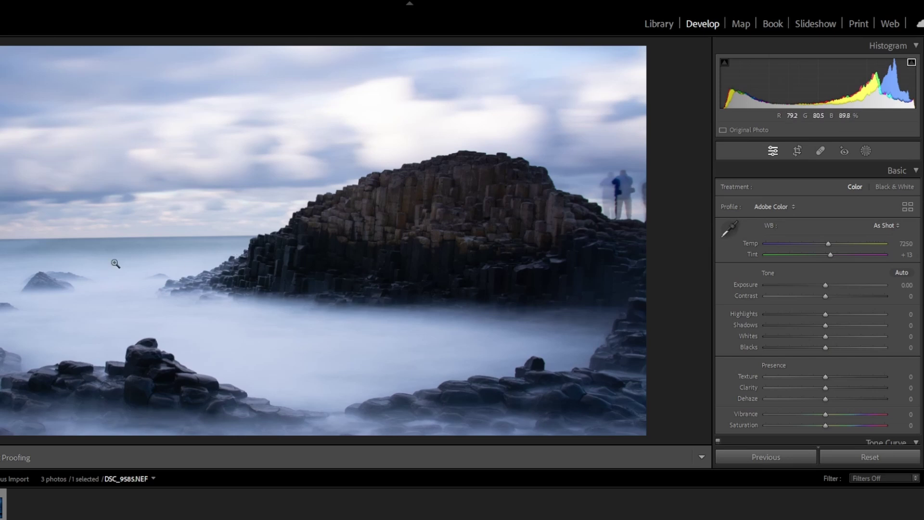
Straighten the photo along the sea horizon to an angle of about 0.77 and apply the crop
click(796, 150)
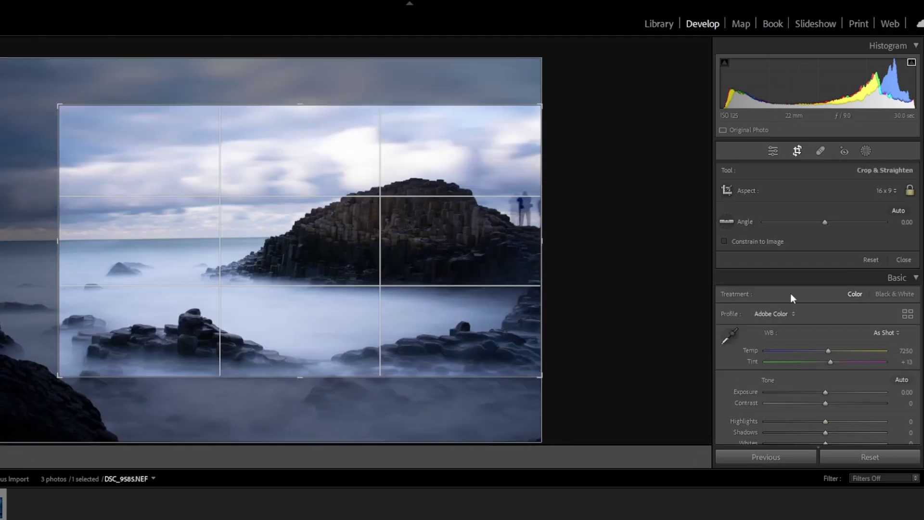
click(726, 221)
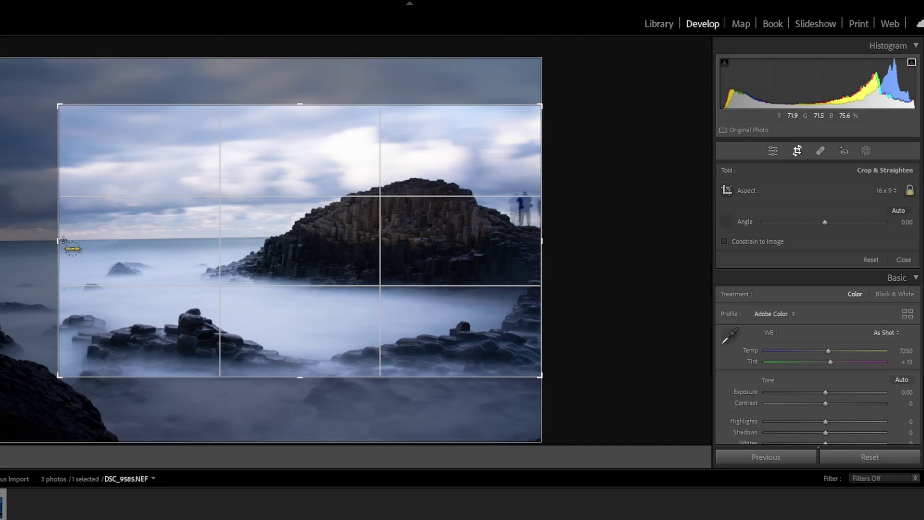
drag(63, 240, 268, 237)
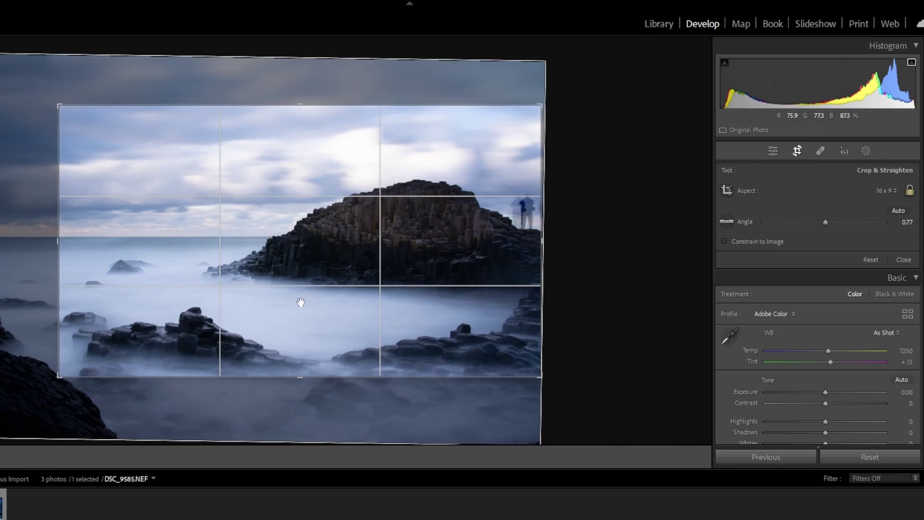
key(Return)
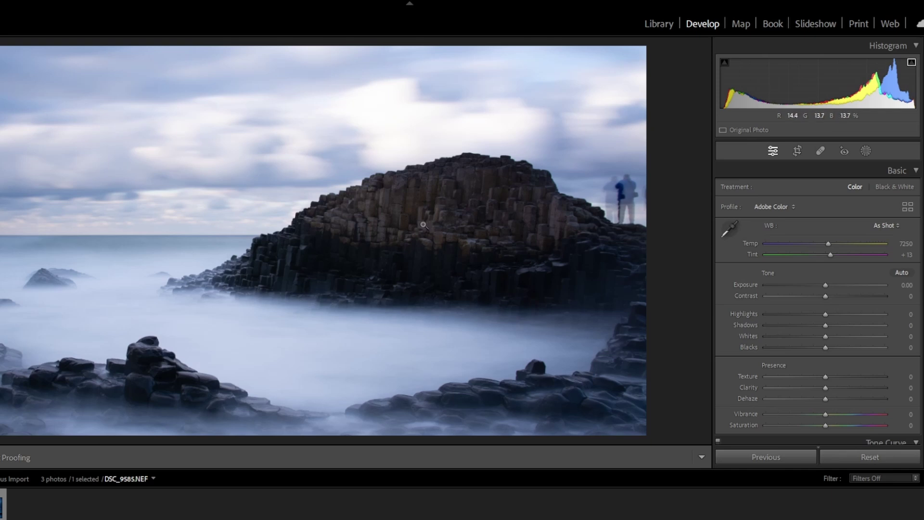
Compare the rock mound photo in the Black & White and Color treatments
click(882, 187)
click(859, 186)
click(885, 188)
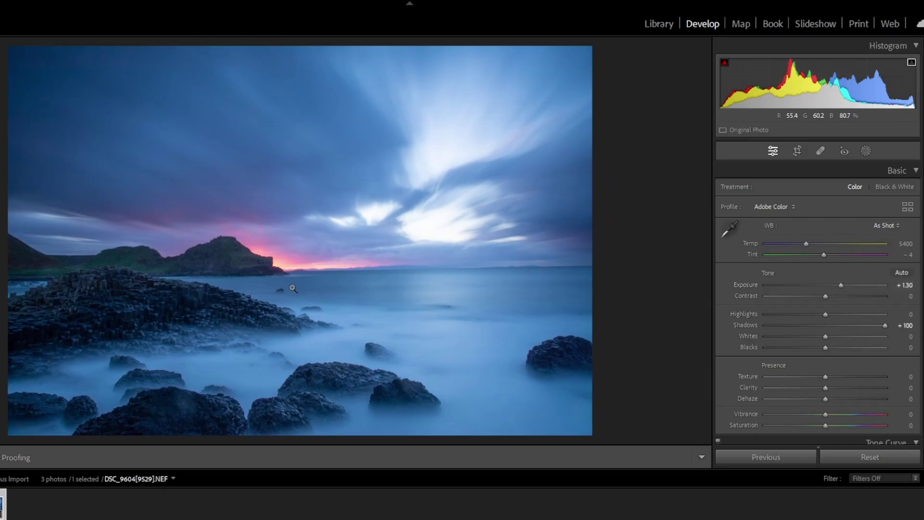
Check the dark rock columns up close, and set Shadows to +65 and Exposure to about +1.16
click(293, 288)
drag(207, 318, 394, 215)
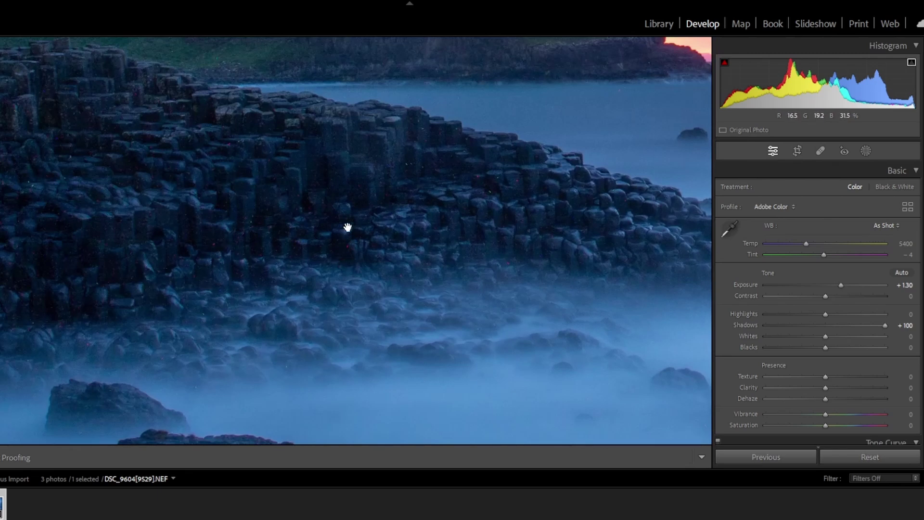
click(385, 183)
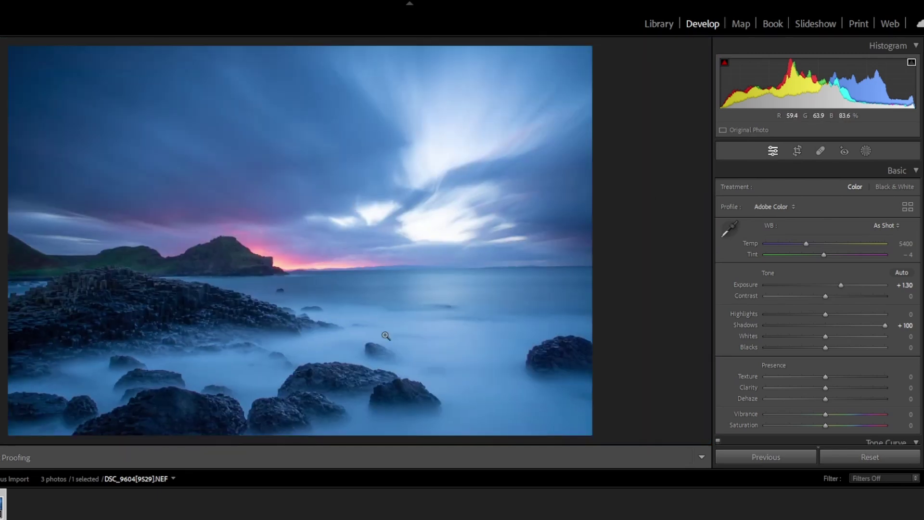
click(123, 299)
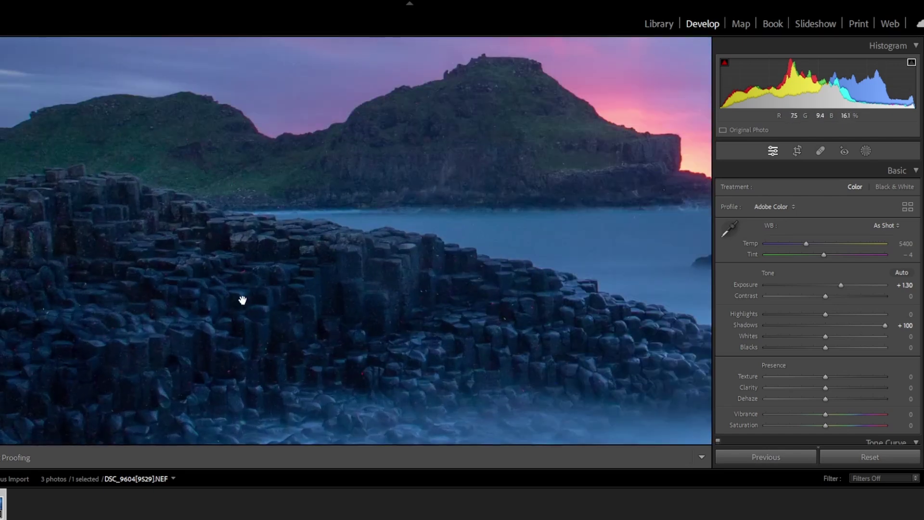
drag(241, 299, 175, 245)
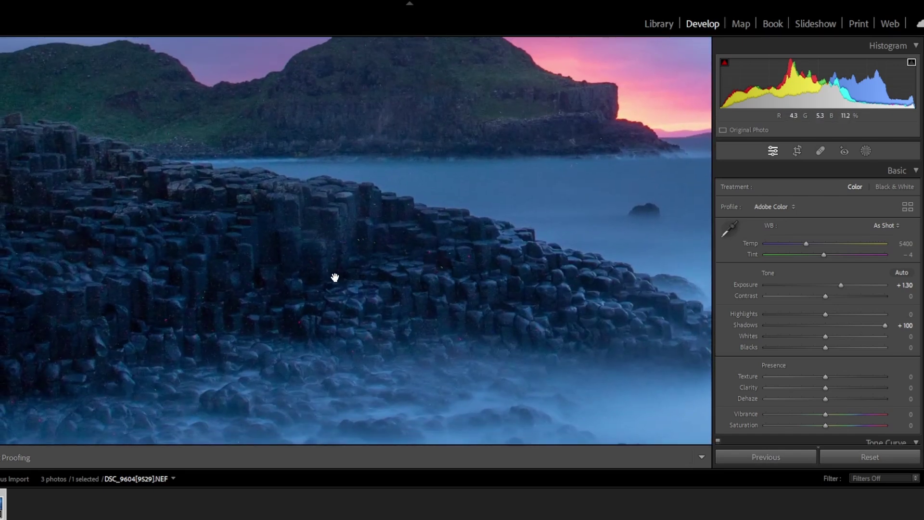
click(335, 278)
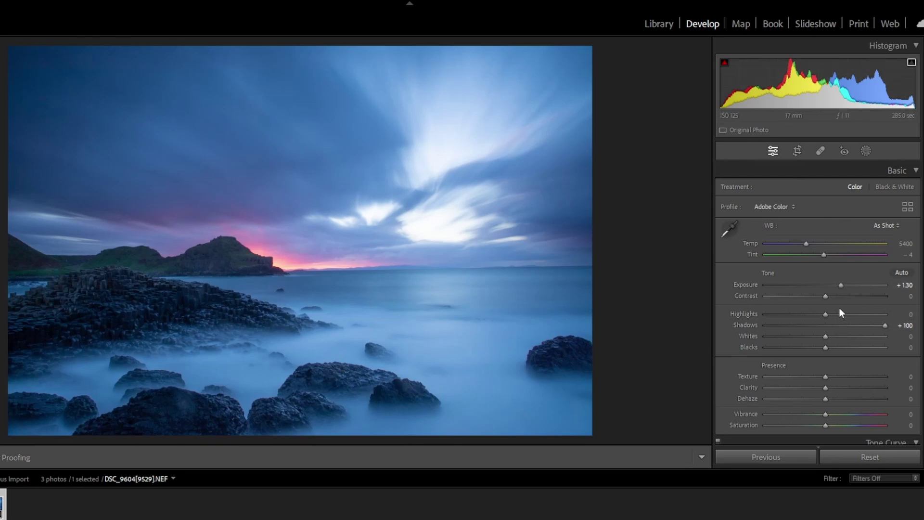
drag(882, 325, 863, 325)
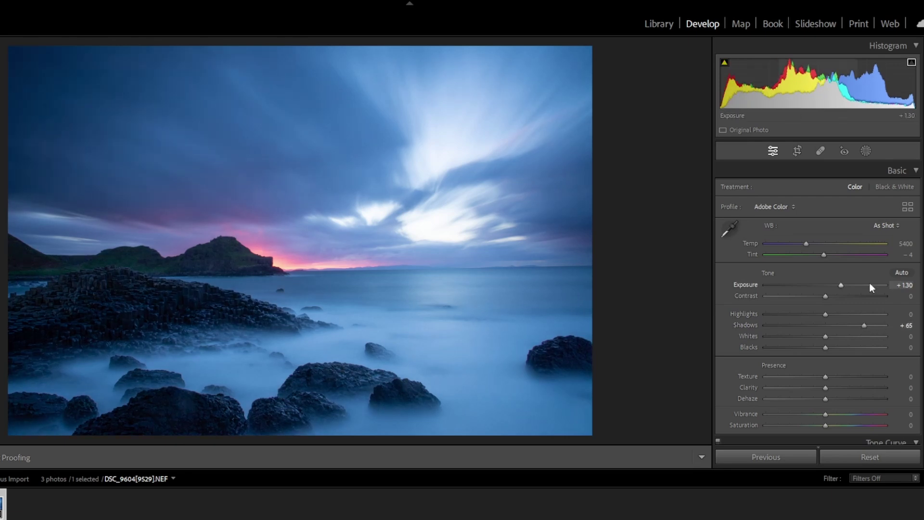
drag(845, 283, 839, 290)
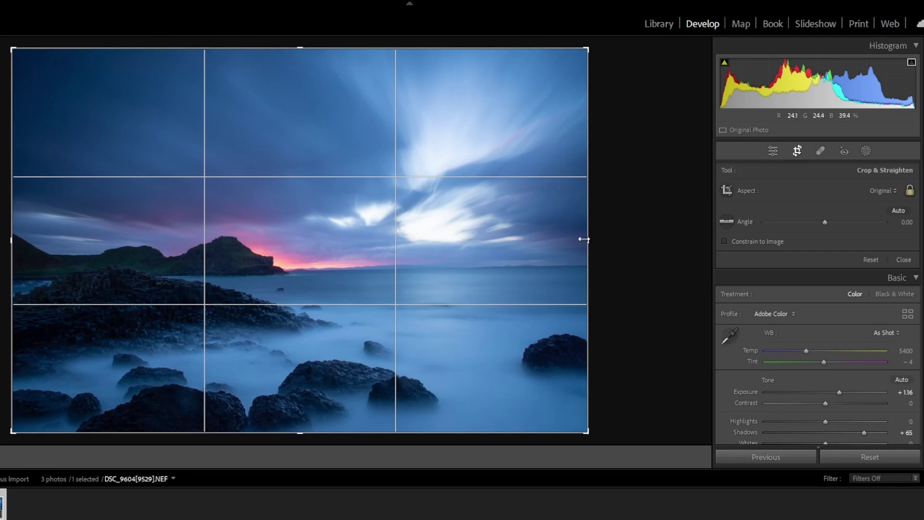
Crop the sunset seascape to 5 x 7, keeping the headland and foreground rocks and excluding the isolated boulder on the right
drag(585, 240, 556, 240)
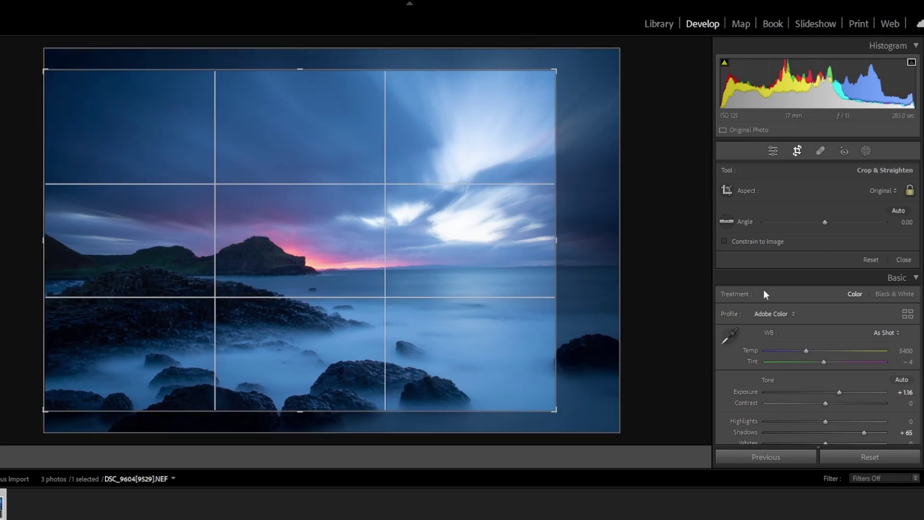
click(881, 191)
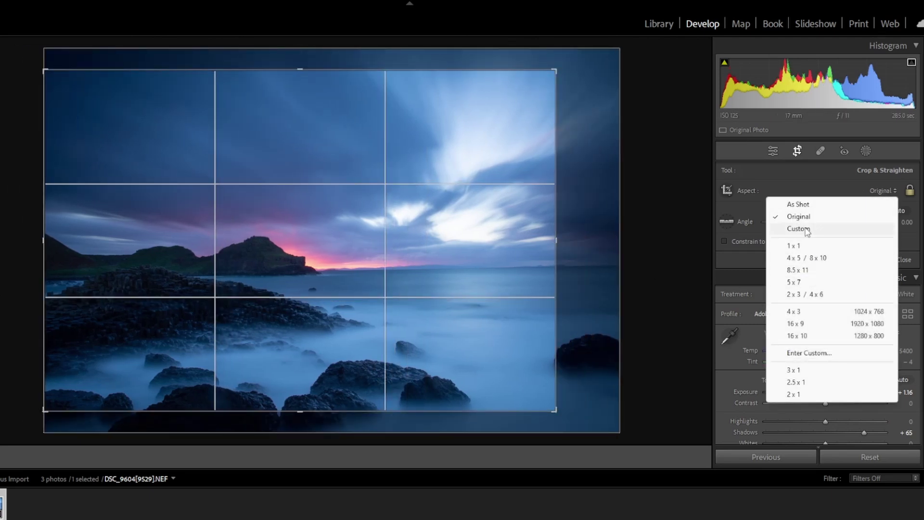
click(807, 283)
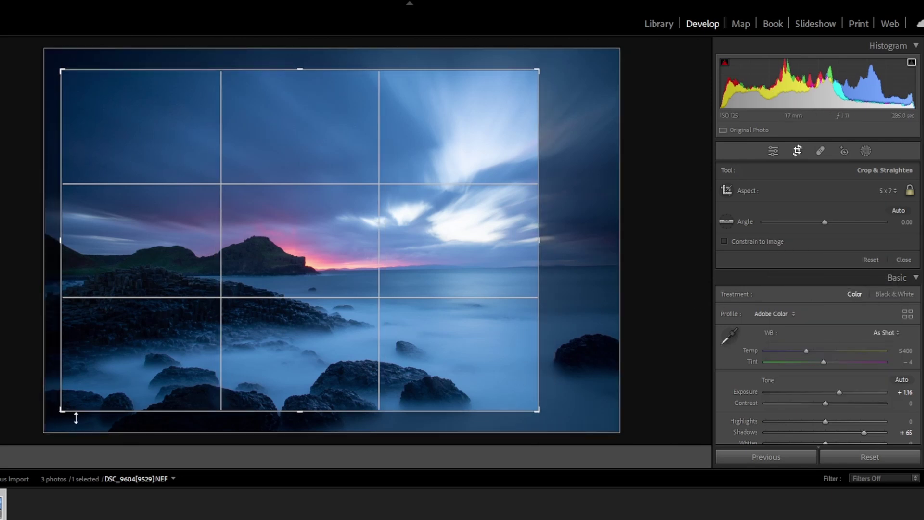
drag(62, 412, 33, 441)
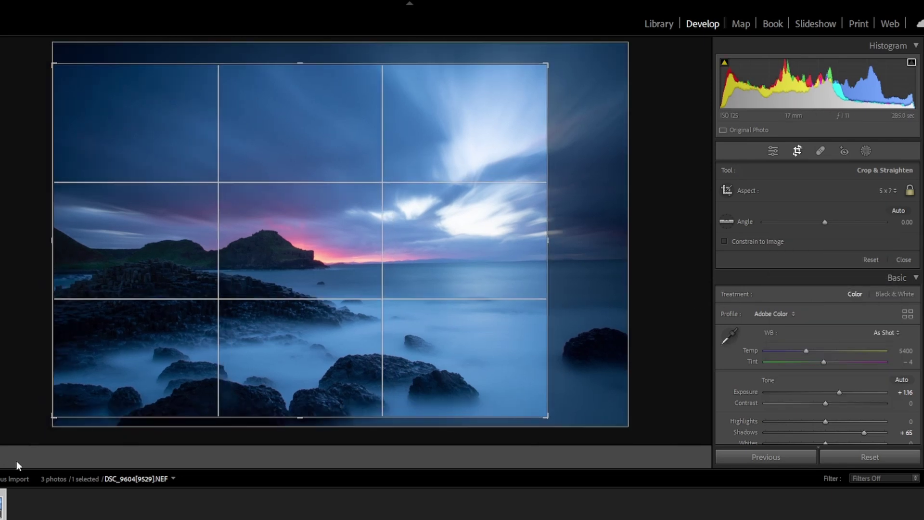
drag(99, 373, 99, 363)
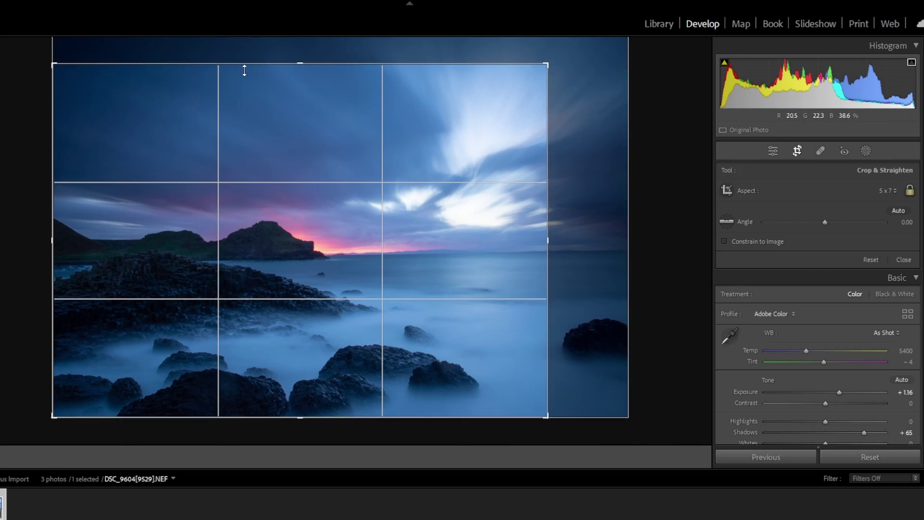
drag(547, 63, 554, 59)
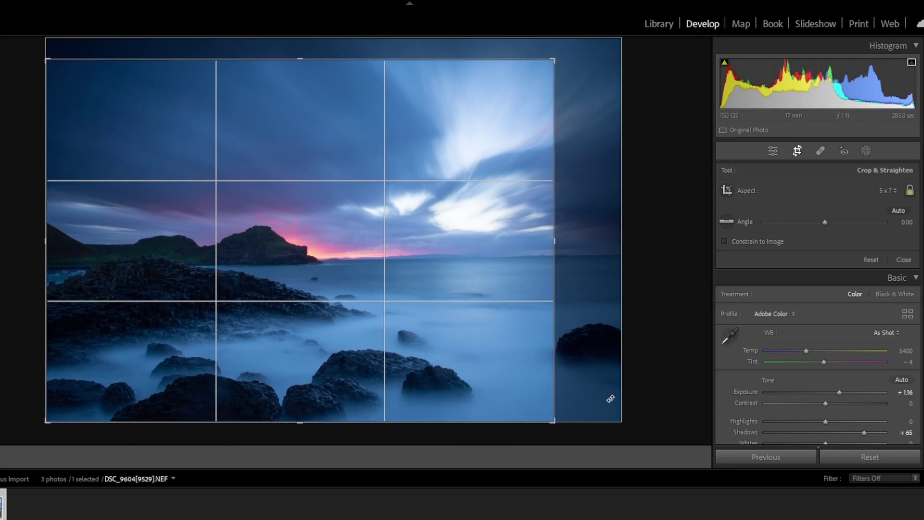
key(Return)
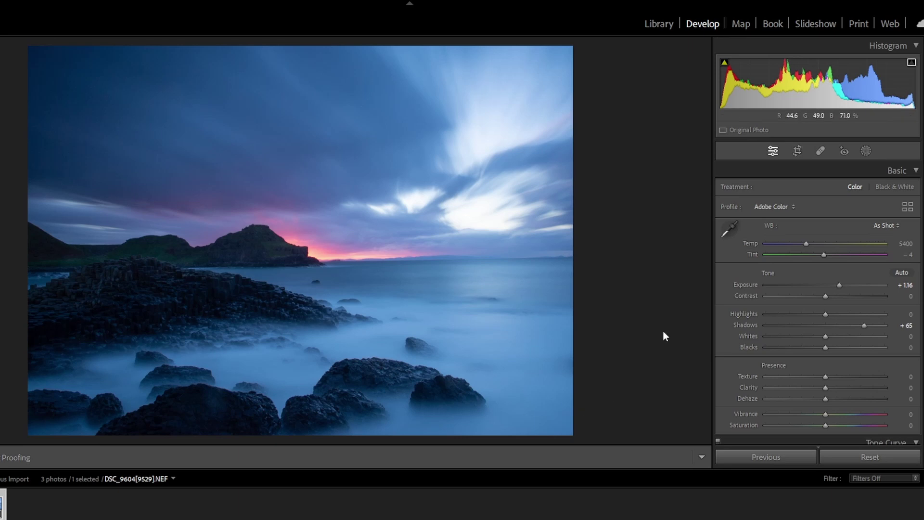
Straighten the seascape along the sea horizon to an angle of about 1.36 and apply the crop
click(796, 151)
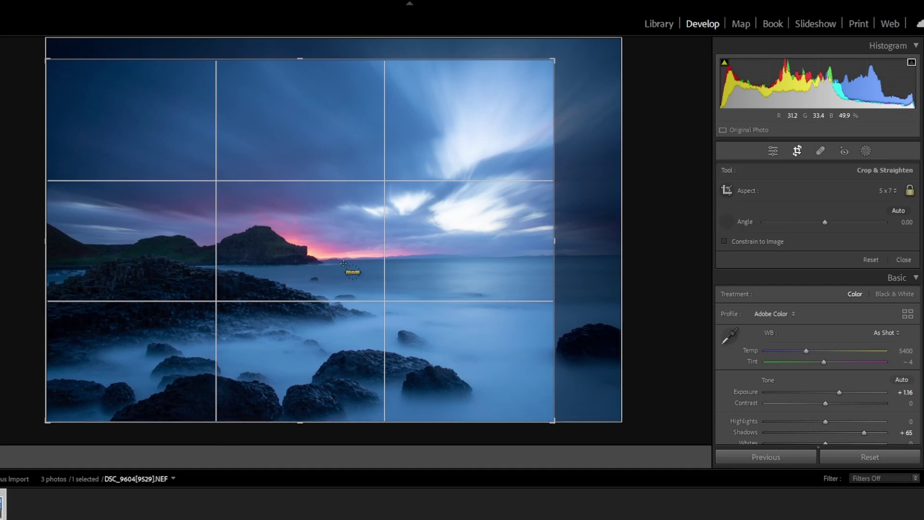
drag(343, 262, 552, 257)
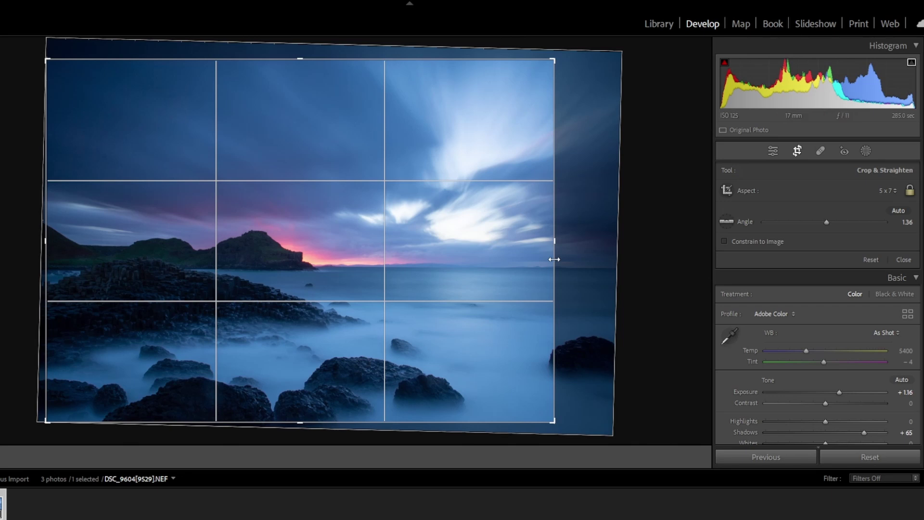
key(Return)
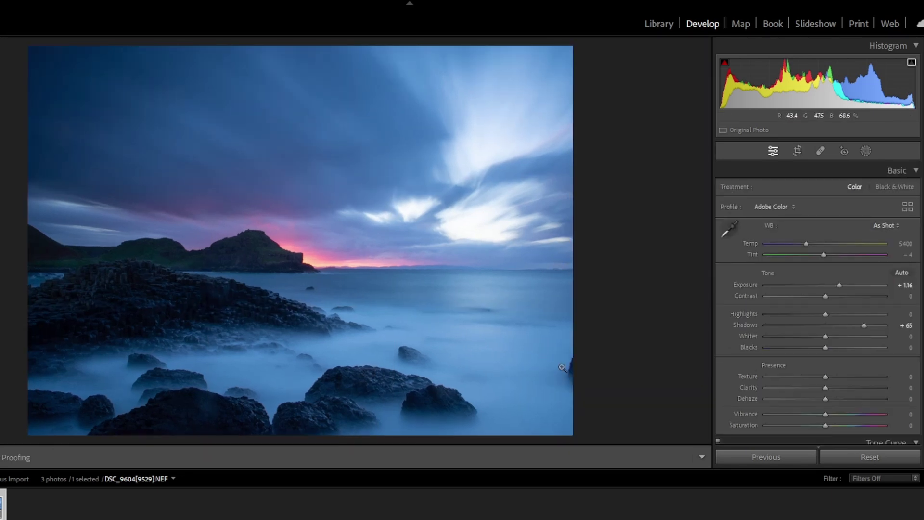
Tighten the straightened 5 x 7 crop slightly so the boulder at the right edge is fully excluded, and apply it
click(803, 149)
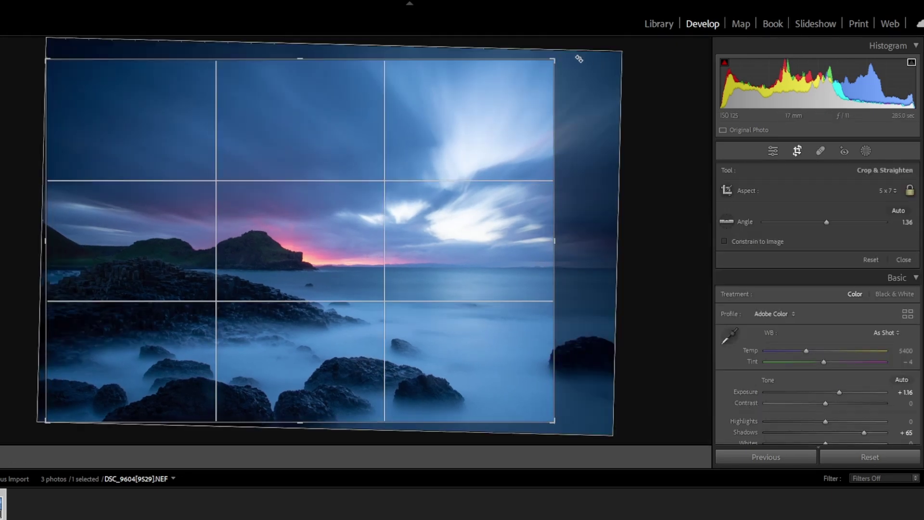
mouse_move(558, 64)
mouse_down()
mouse_move(540, 66)
mouse_move(548, 67)
mouse_up()
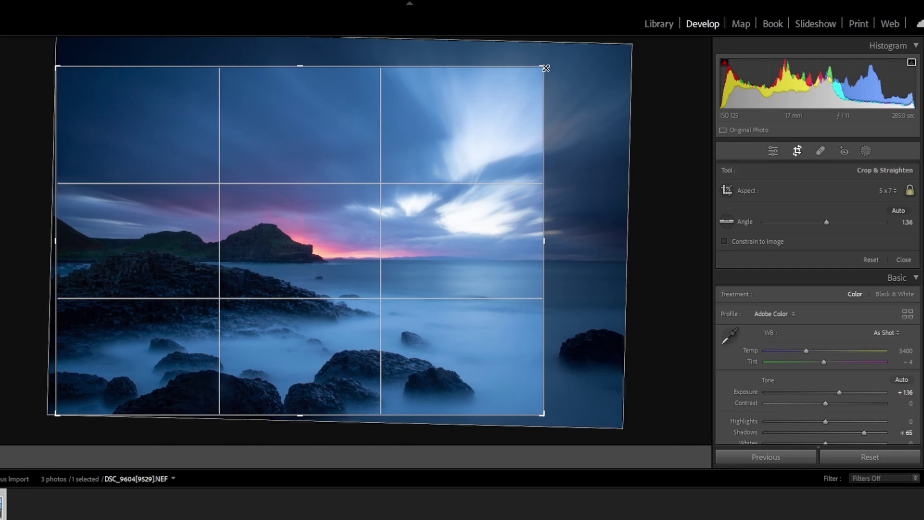
drag(548, 68, 559, 64)
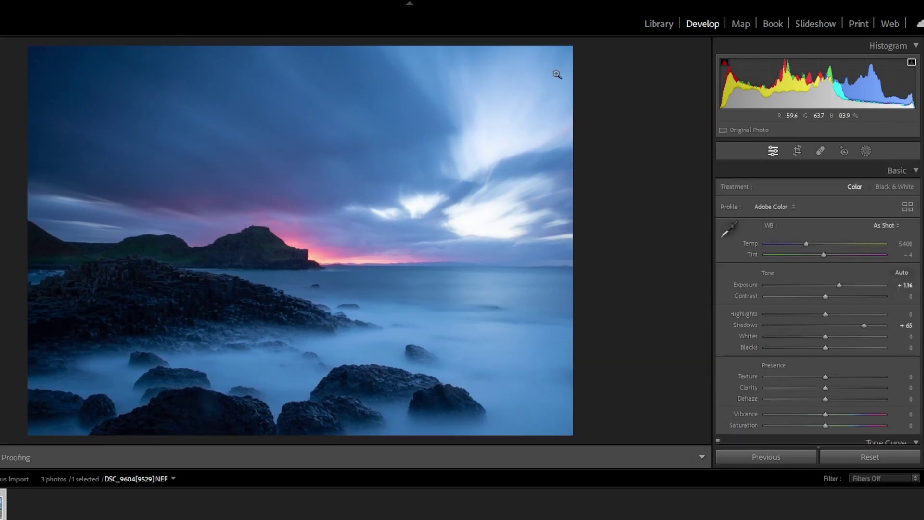
Set Exposure to +0.60 and check the dark headland against the sunset glow up close
drag(838, 284, 830, 284)
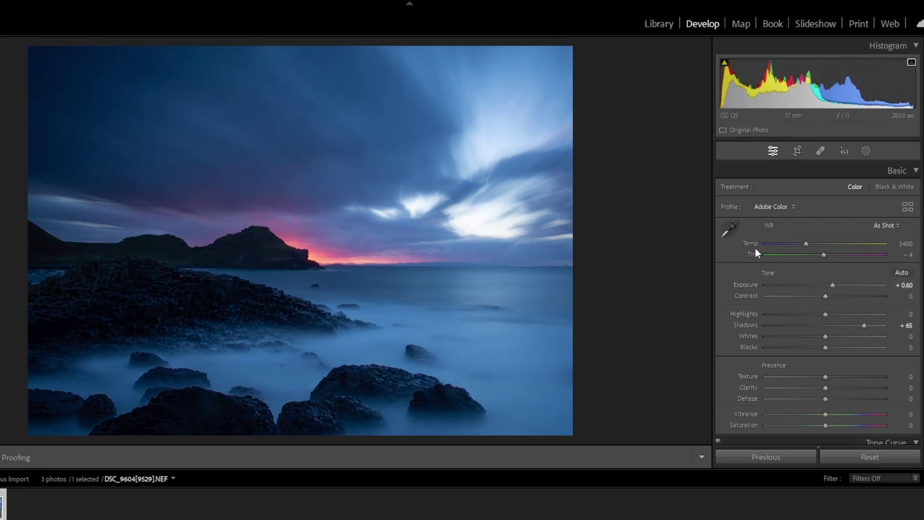
drag(303, 250, 355, 264)
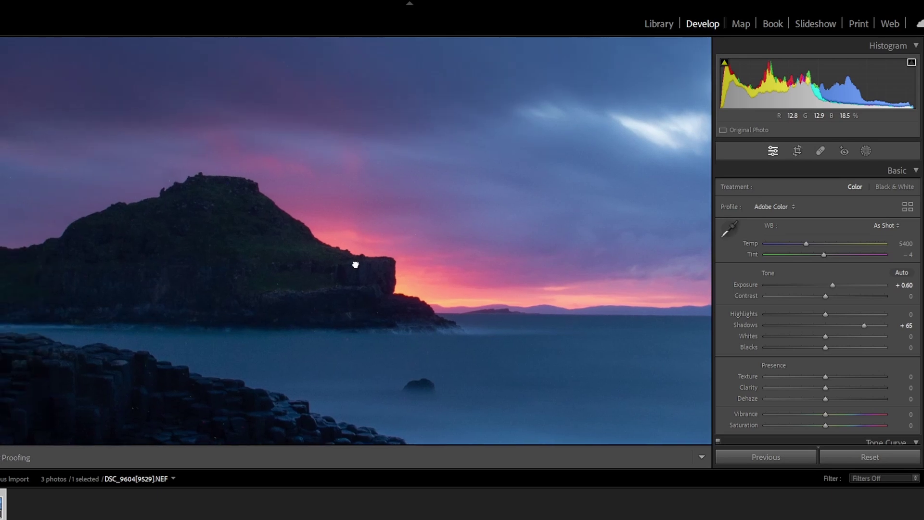
click(375, 260)
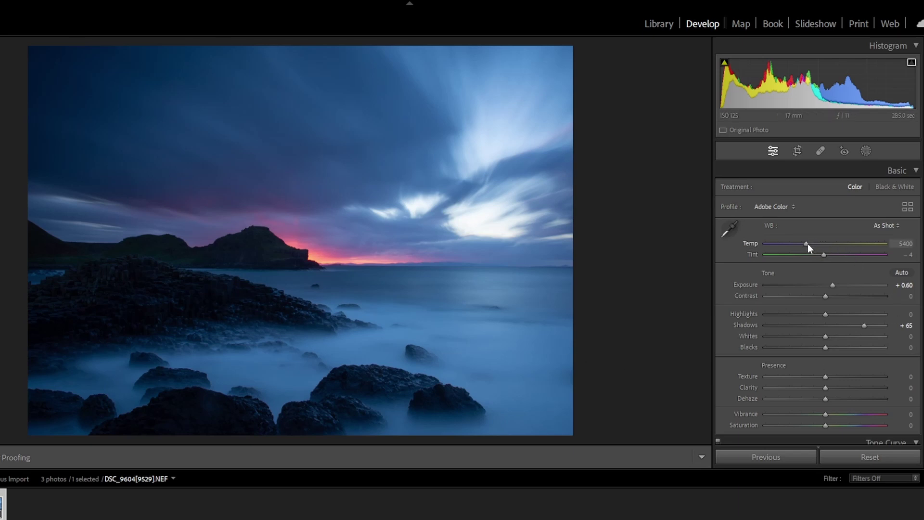
Warm the white balance slightly by setting Temp to about 5889, after trying a warmer value of about 6491
drag(807, 243, 813, 242)
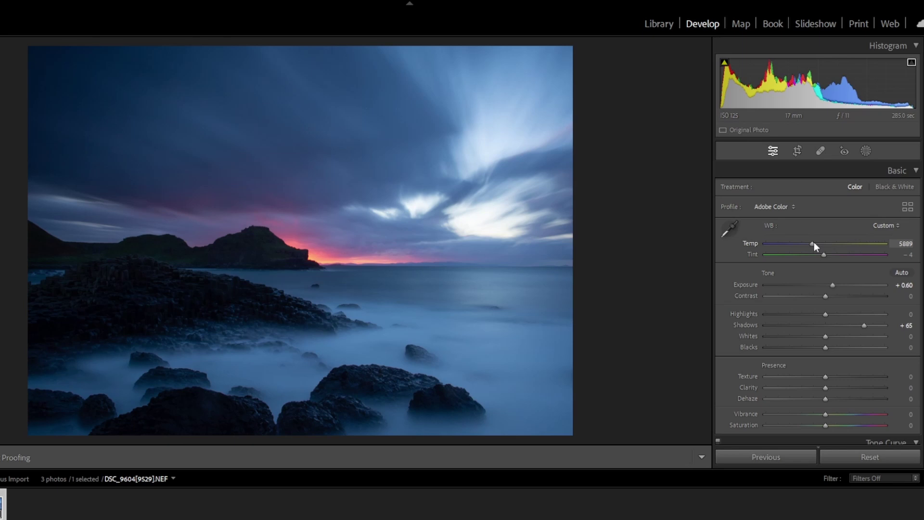
drag(813, 242, 821, 244)
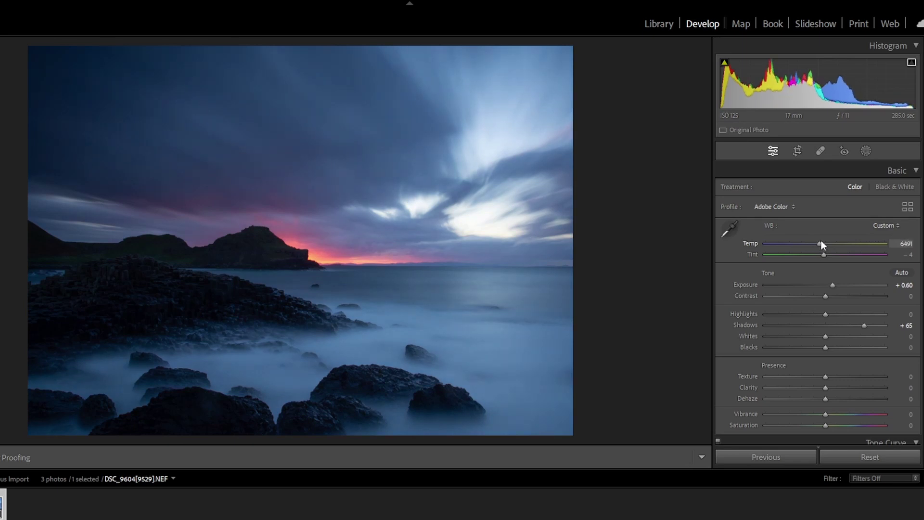
drag(821, 244, 813, 249)
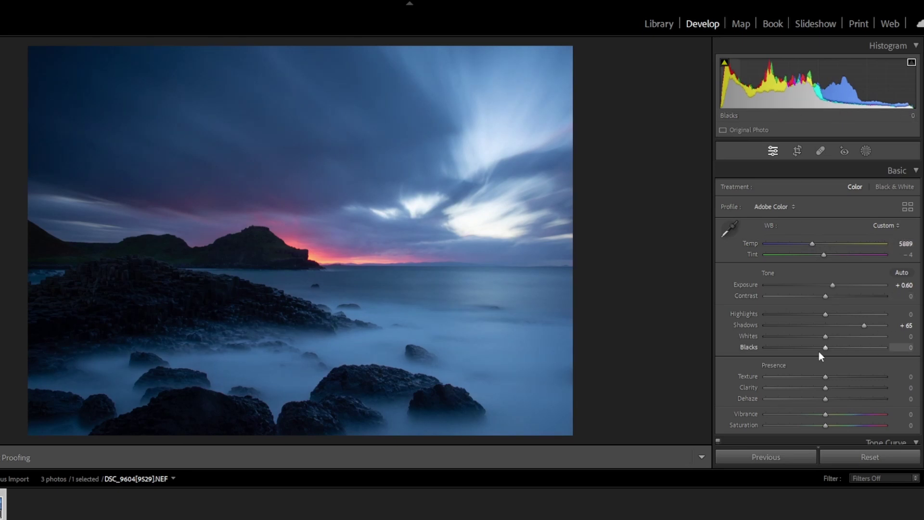
Set Whites to -100 and Blacks to +81, and check the shadow detail in the rock columns up close
drag(825, 337, 749, 351)
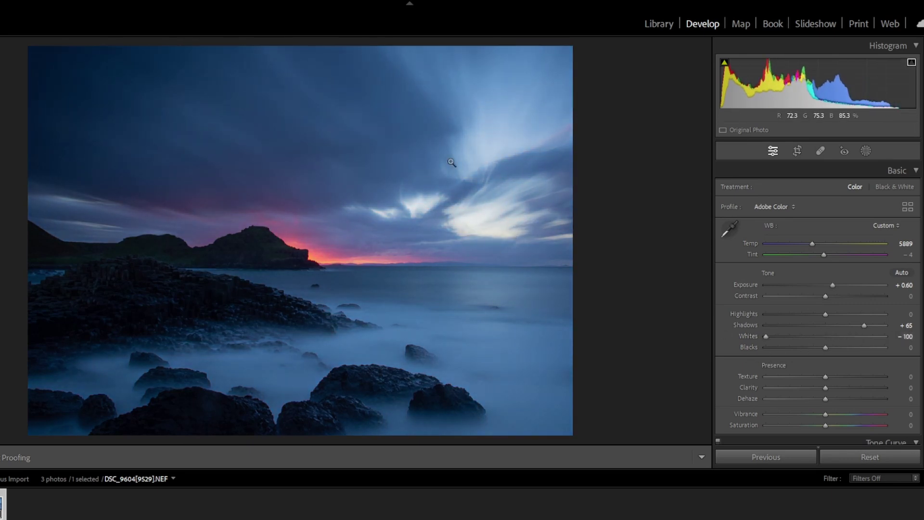
drag(822, 347, 871, 354)
click(225, 290)
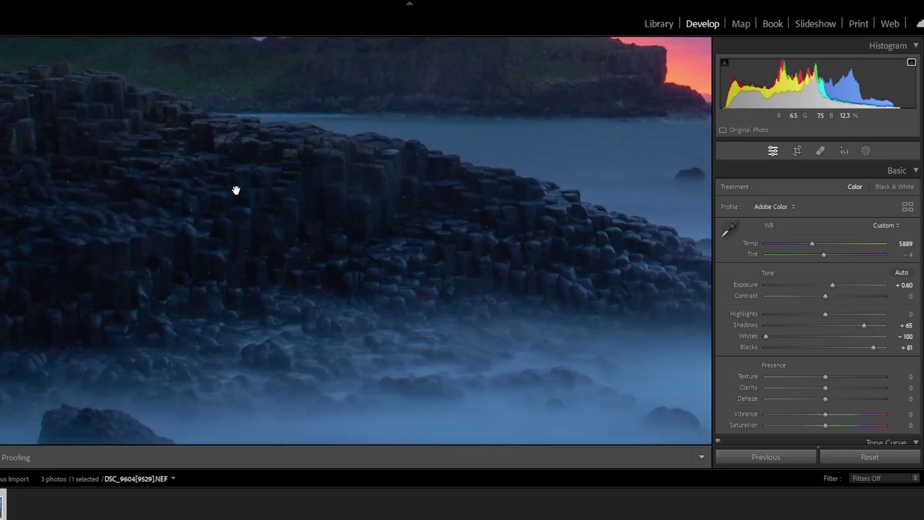
click(236, 190)
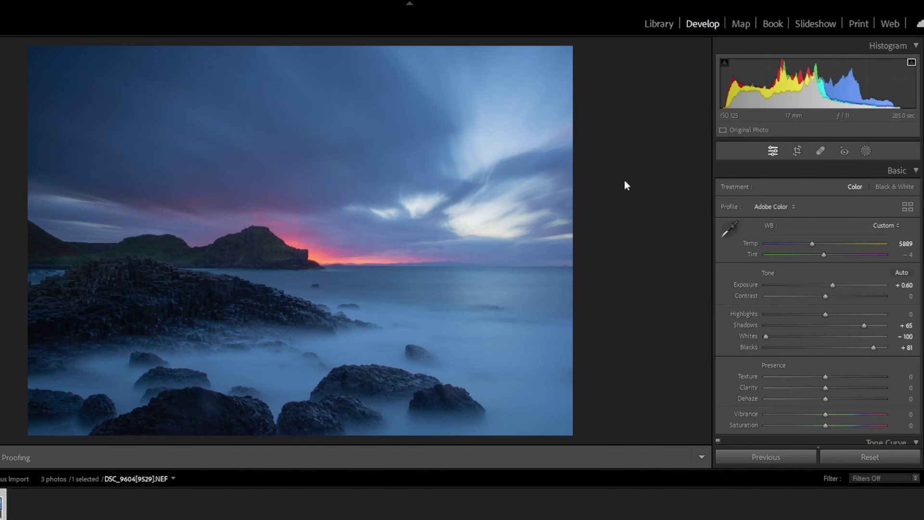
Tighten the 5 x 7 crop by trimming more of the sky and the right side of the seascape, and apply it
click(797, 151)
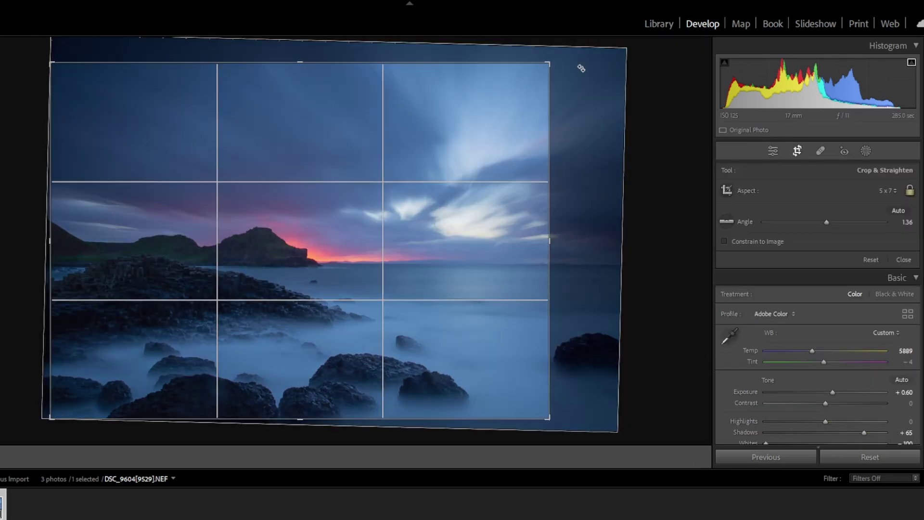
drag(548, 66, 524, 72)
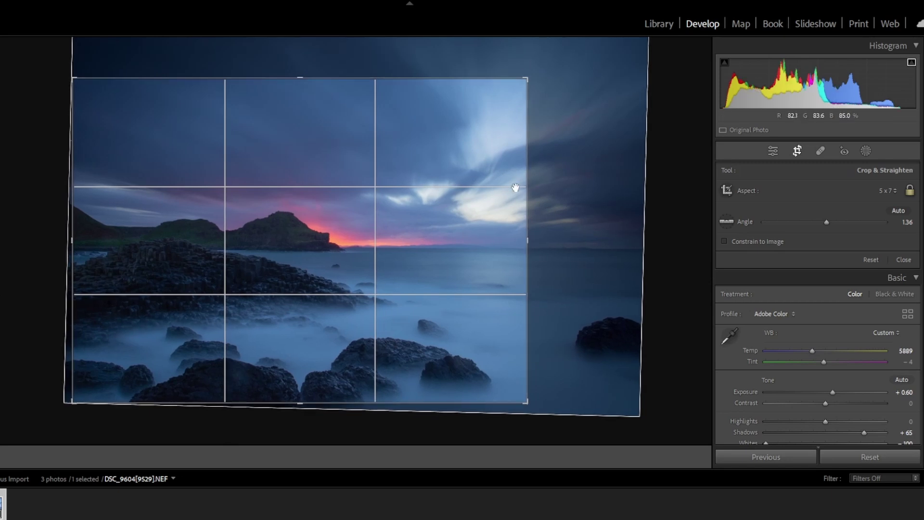
key(Return)
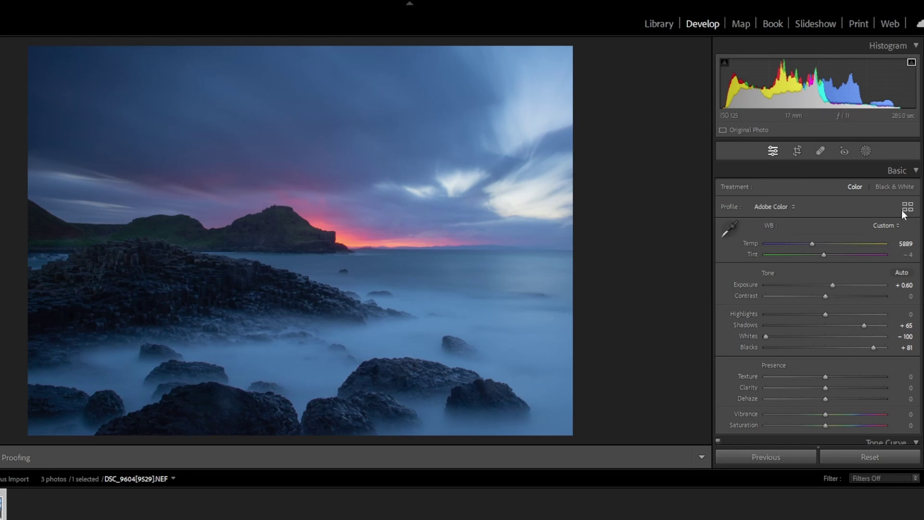
Set Saturation to -13 and check the rock columns and headland up close
scroll(921, 176, down, 1)
scroll(920, 177, down, 5)
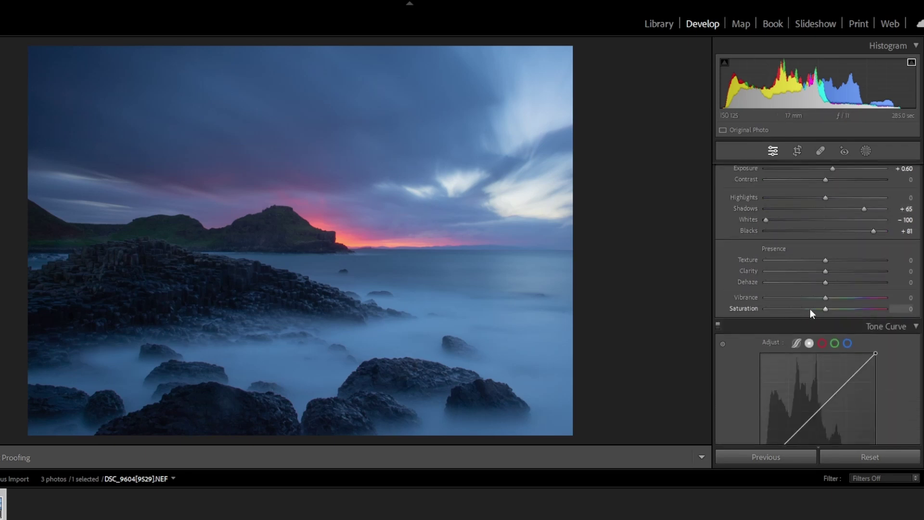
drag(826, 307, 818, 308)
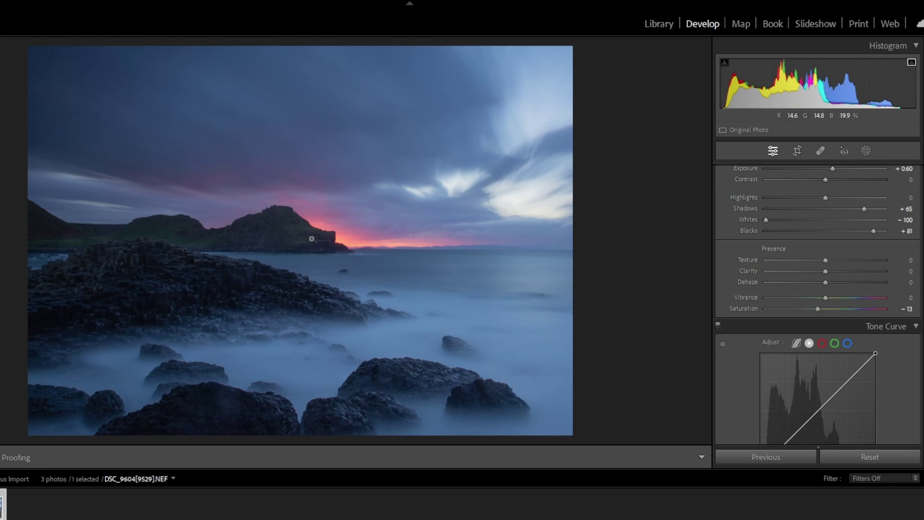
click(277, 288)
drag(274, 303, 342, 239)
click(319, 248)
Switch to the photo DSC_9595.NEF and reset all its develop adjustments
key(Left)
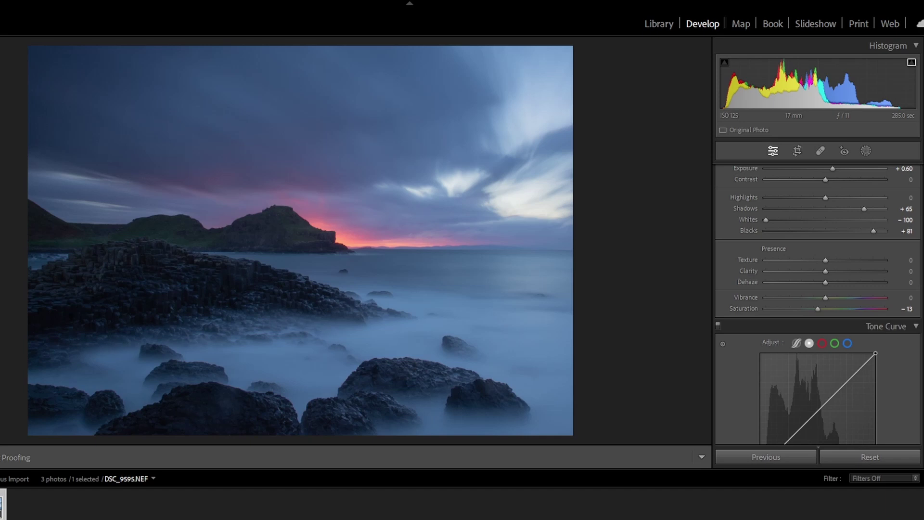
key(Left)
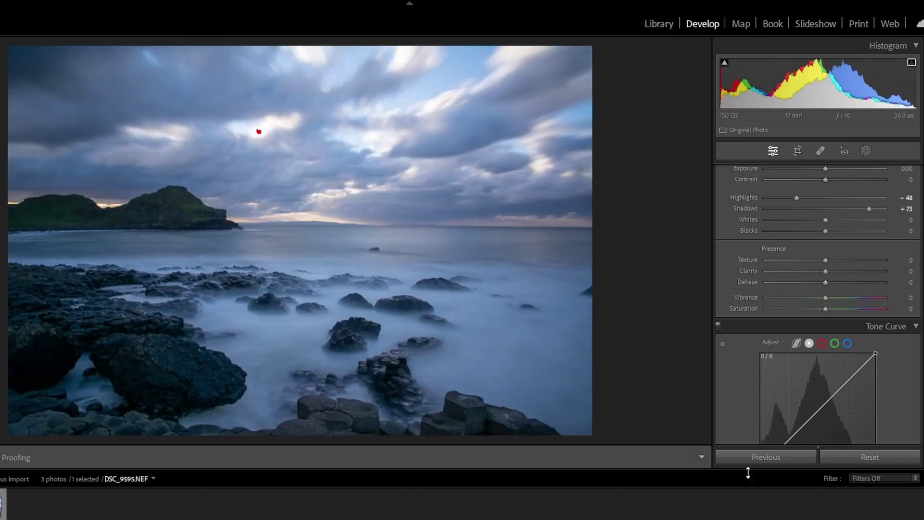
click(873, 456)
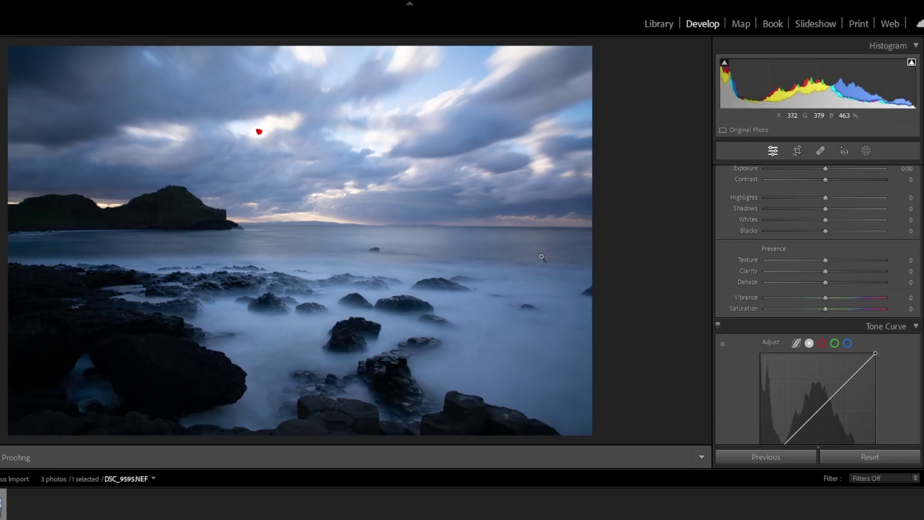
Set Shadows to +54, and enable chromatic aberration removal and lens profile corrections
scroll(818, 298, up, 4)
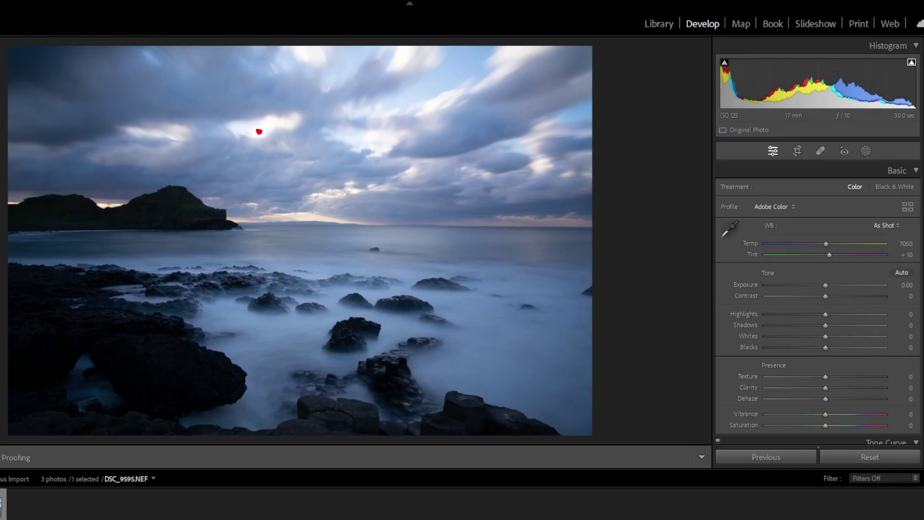
drag(825, 326, 857, 325)
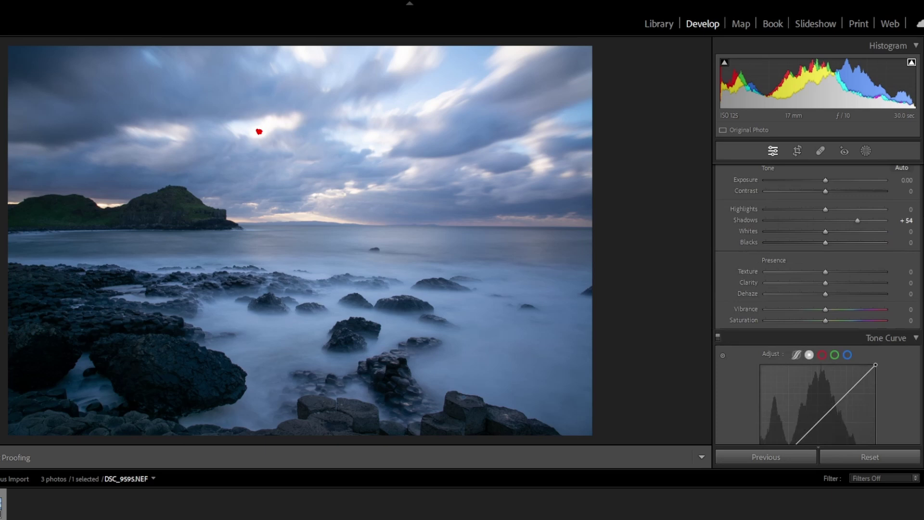
scroll(921, 323, down, 15)
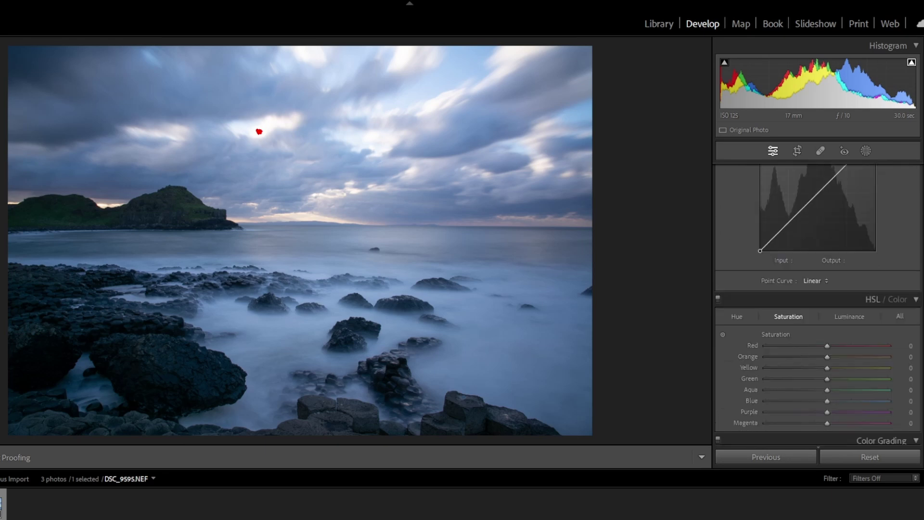
scroll(922, 324, down, 5)
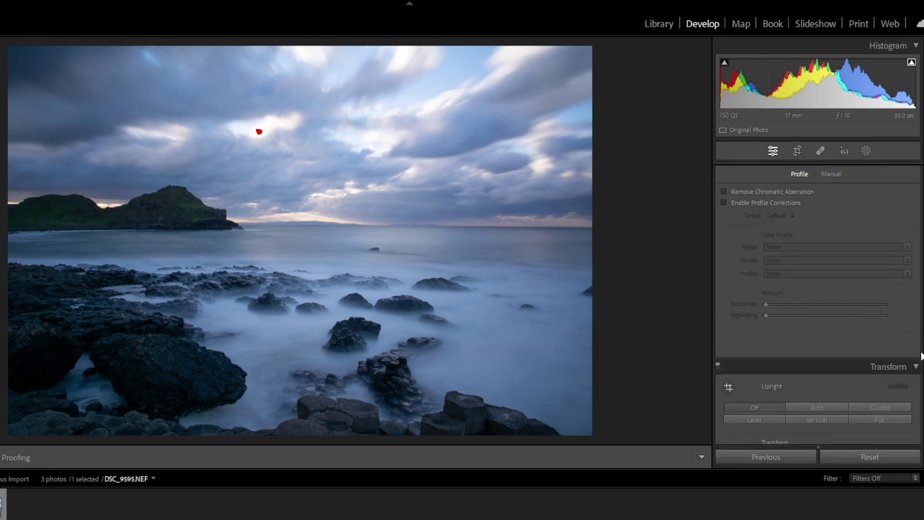
click(725, 195)
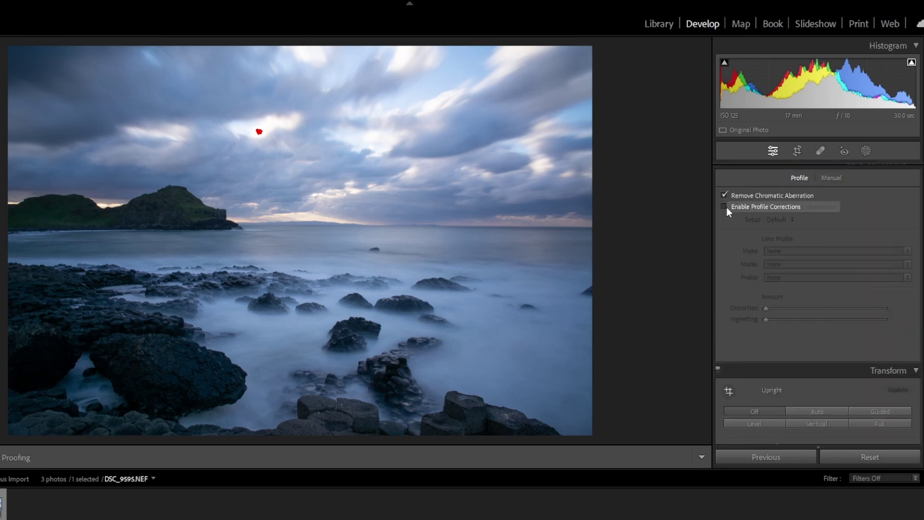
click(725, 207)
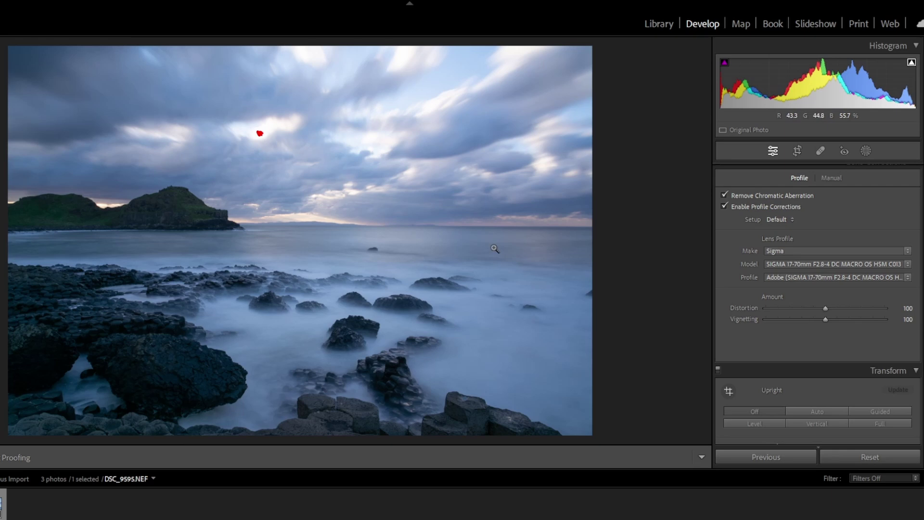
Crop the seascape slightly at its original aspect, trimming the top and the rock at the right edge, and apply it
click(799, 151)
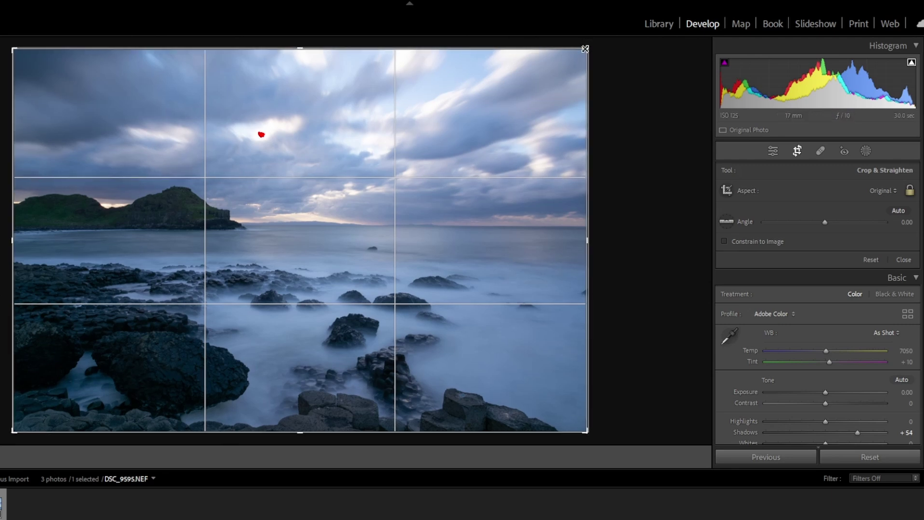
drag(584, 49, 577, 54)
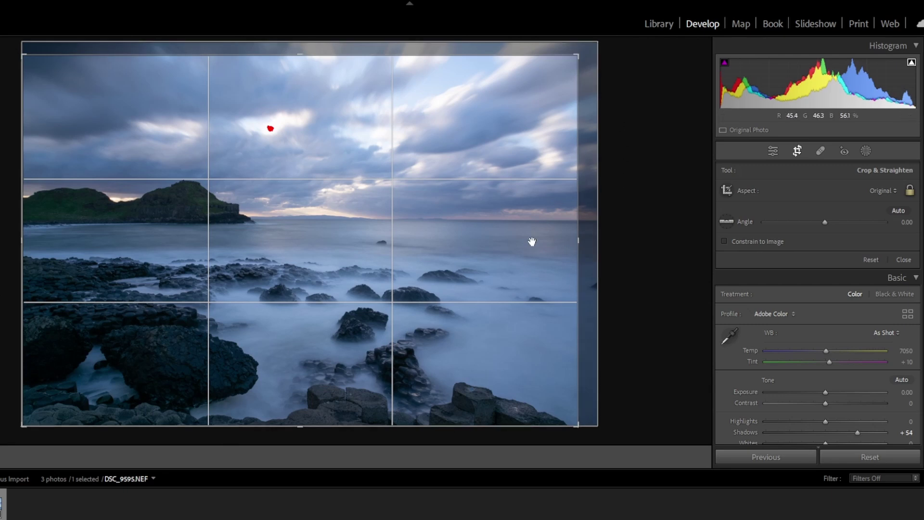
mouse_move(532, 240)
mouse_down()
mouse_move(532, 252)
mouse_move(534, 232)
mouse_up()
key(Return)
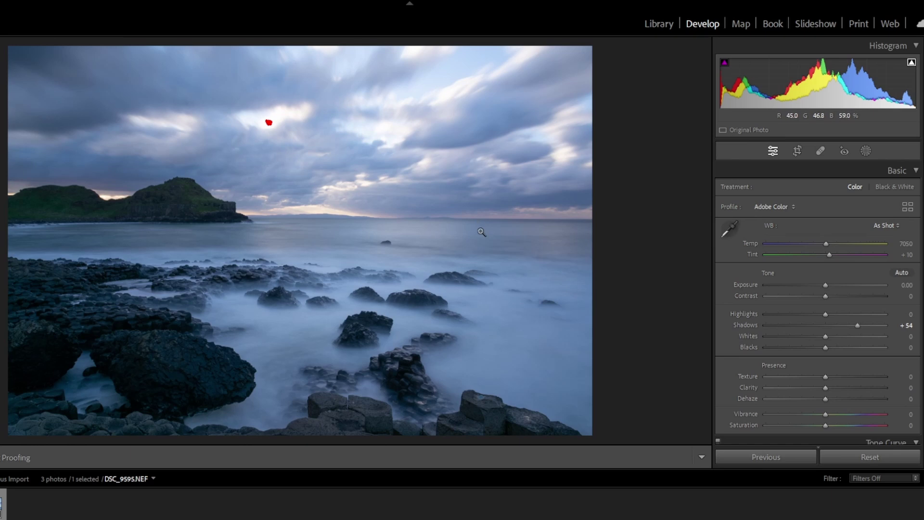
Straighten the photo along the sea horizon, from the headland's tip to the right edge, and apply the crop
click(796, 153)
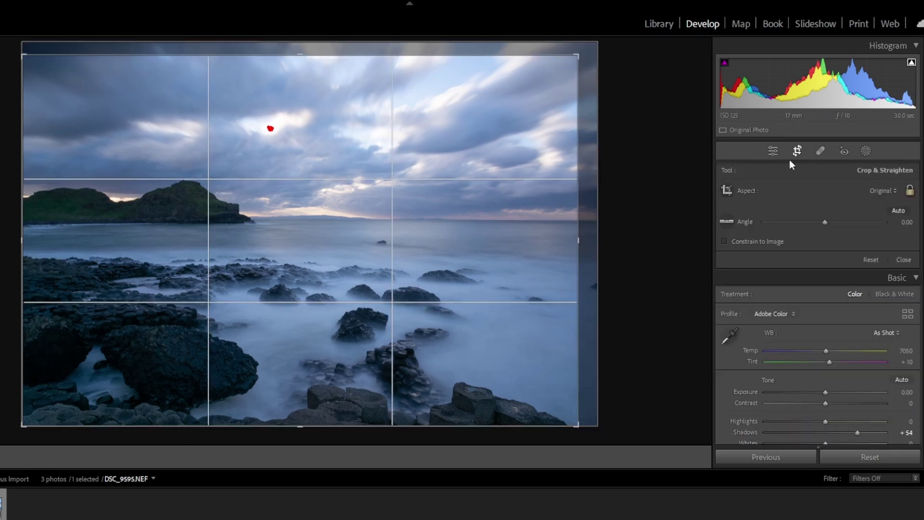
click(729, 222)
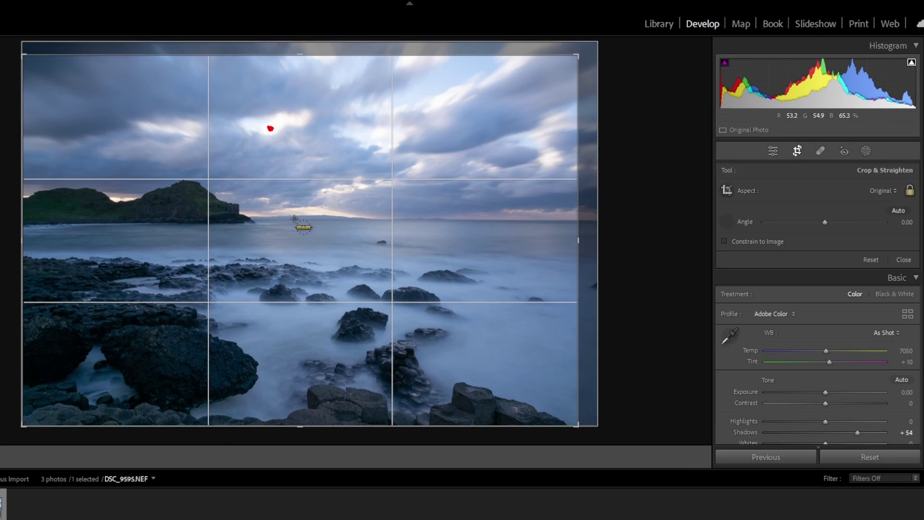
drag(294, 219, 574, 220)
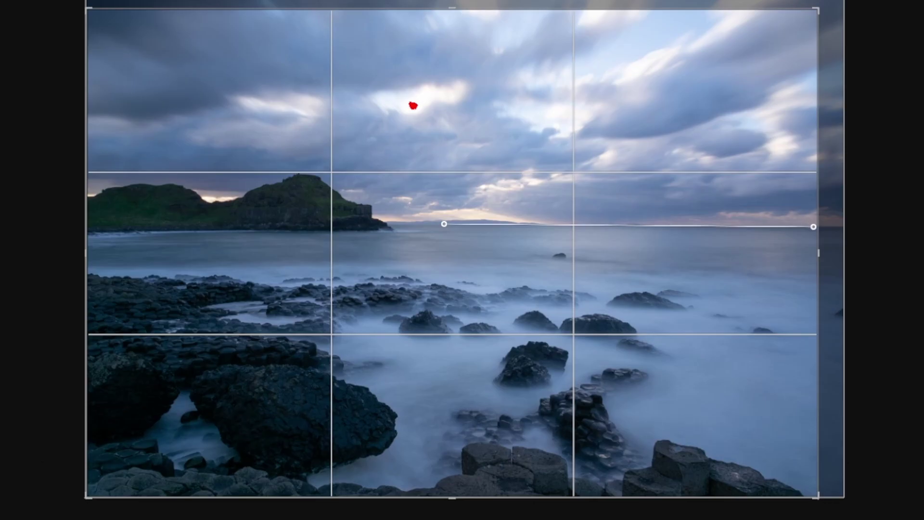
drag(813, 227, 813, 226)
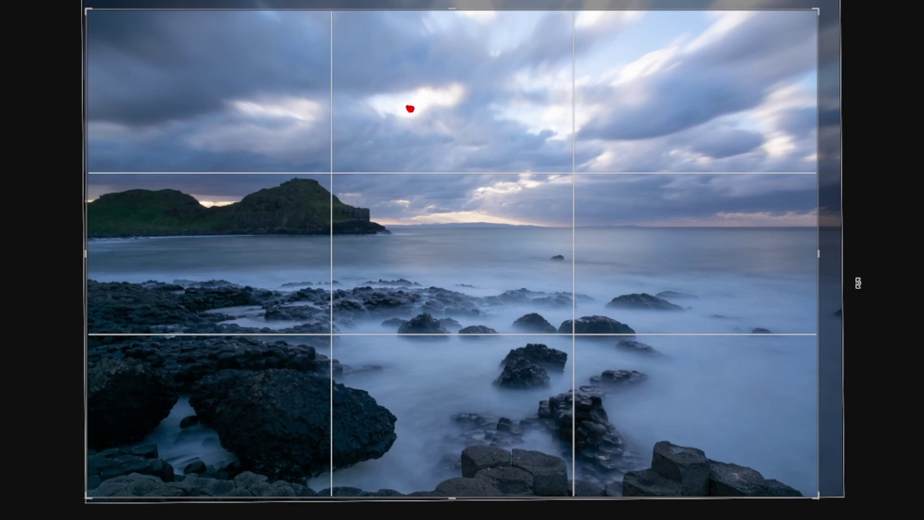
key(Return)
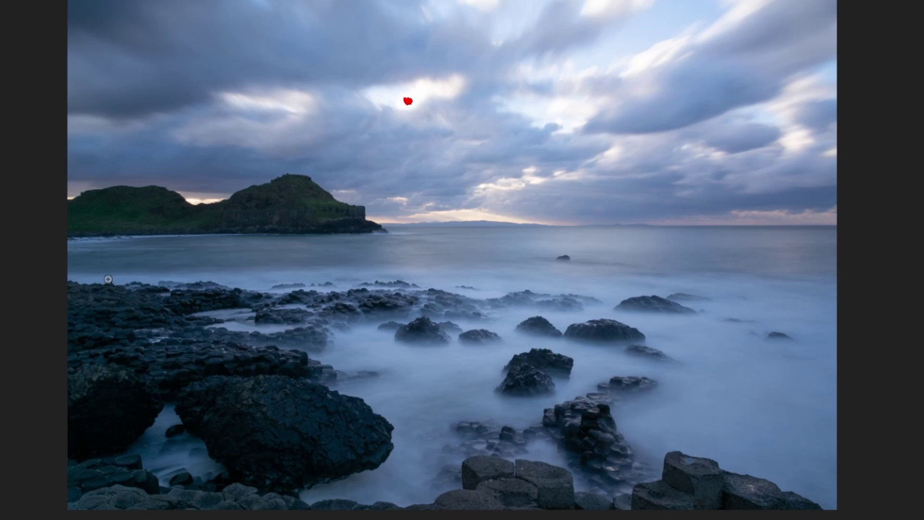
Examine the misty foreground rocks up close in the full-screen preview, and exit the preview
click(452, 328)
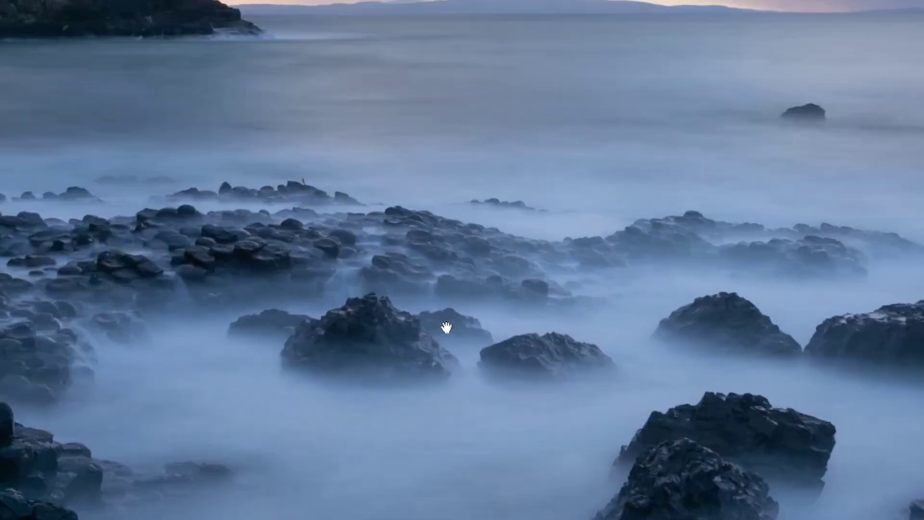
drag(353, 332, 636, 438)
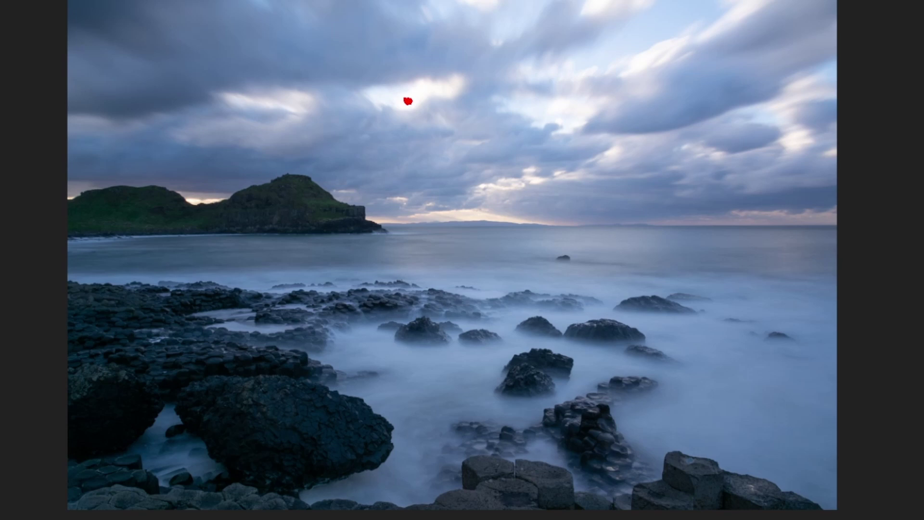
key(f)
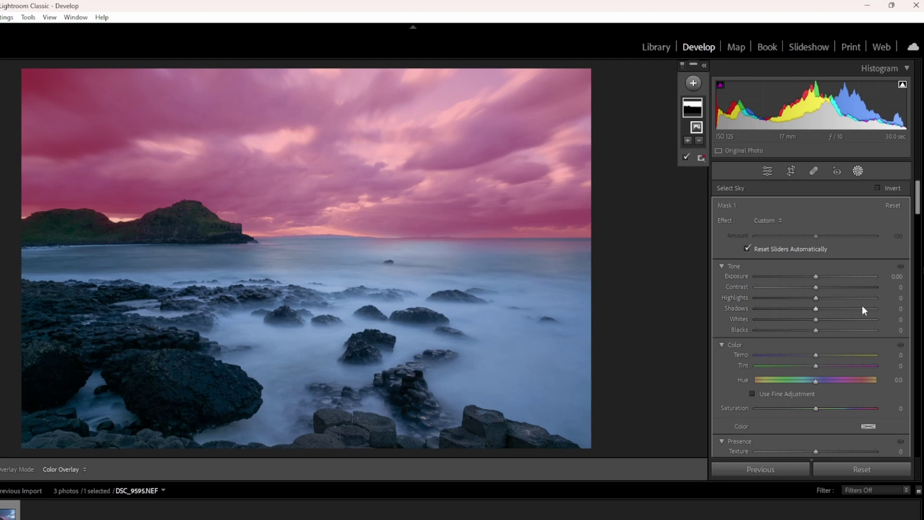
Set the sky mask's Exposure to -0.36
drag(815, 278, 809, 279)
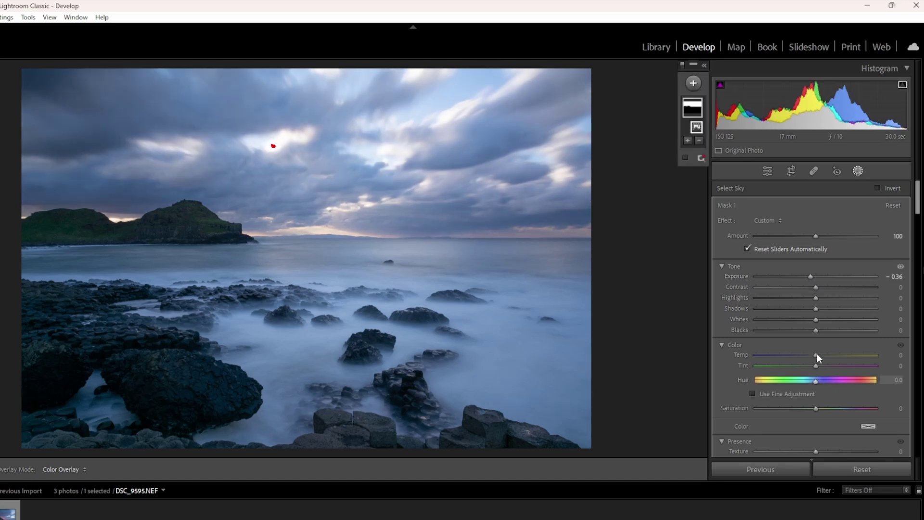
Set the sky mask's Highlights to -66 and Dehaze to 8, and close masking
drag(815, 332, 815, 332)
drag(916, 214, 917, 227)
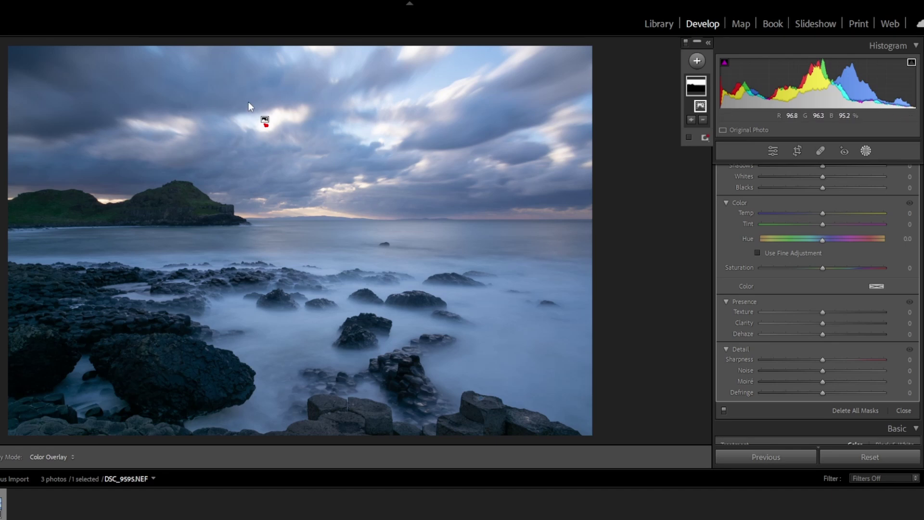
click(264, 123)
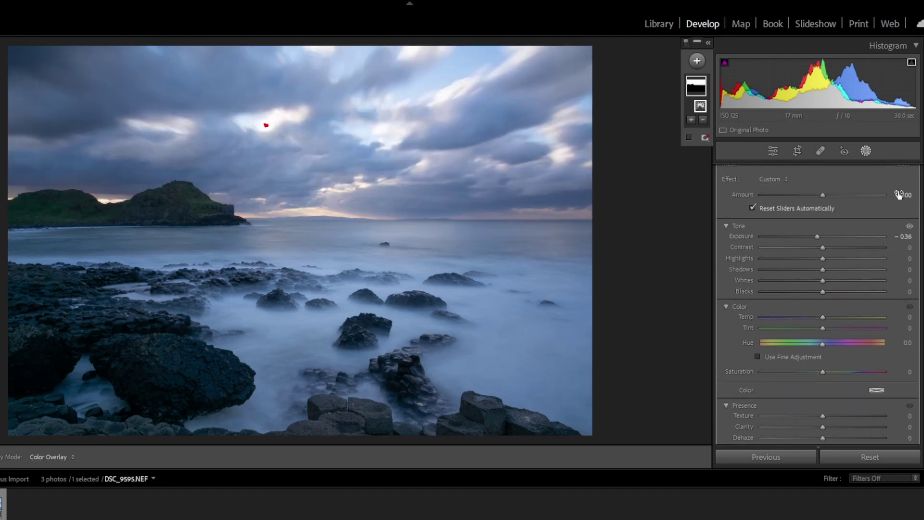
drag(821, 259, 781, 267)
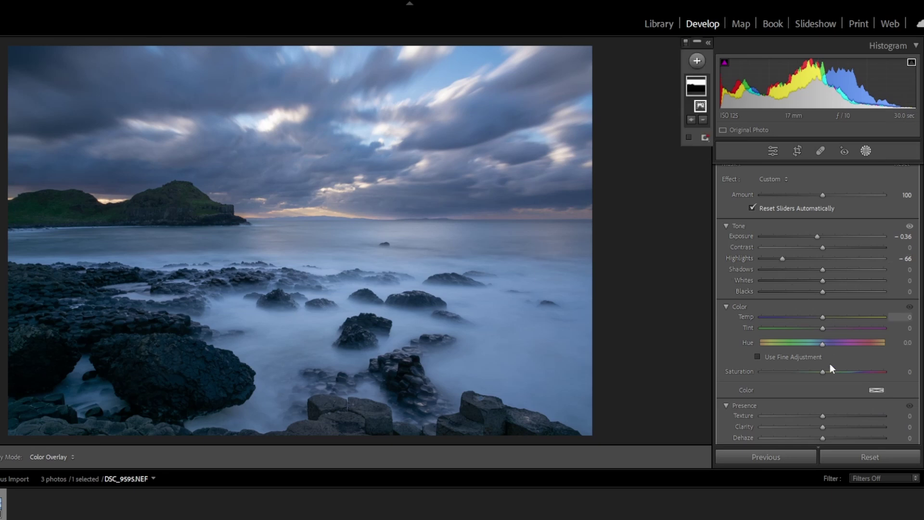
drag(824, 437, 830, 436)
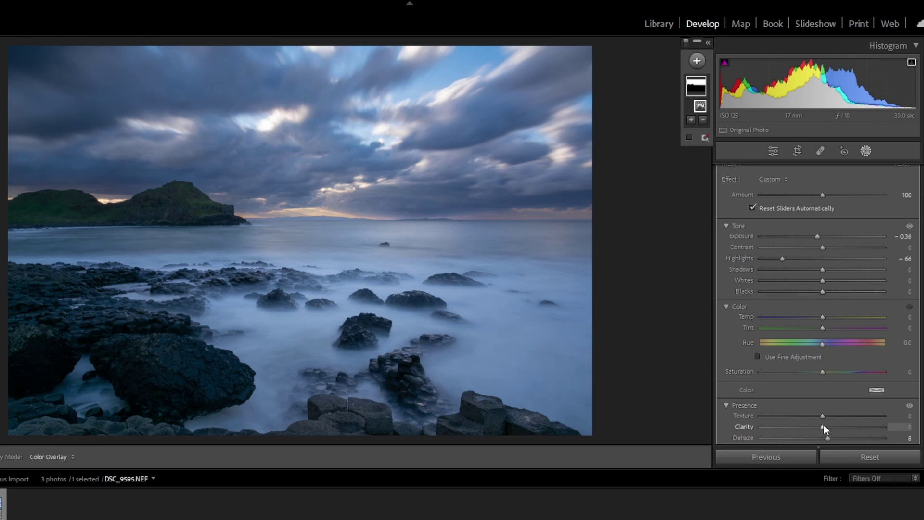
drag(823, 425, 824, 426)
scroll(818, 302, up, 1)
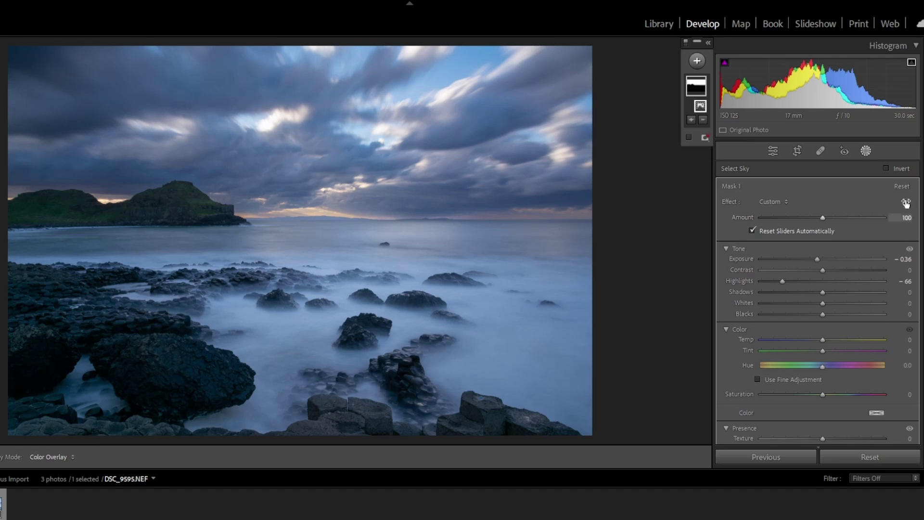
click(864, 151)
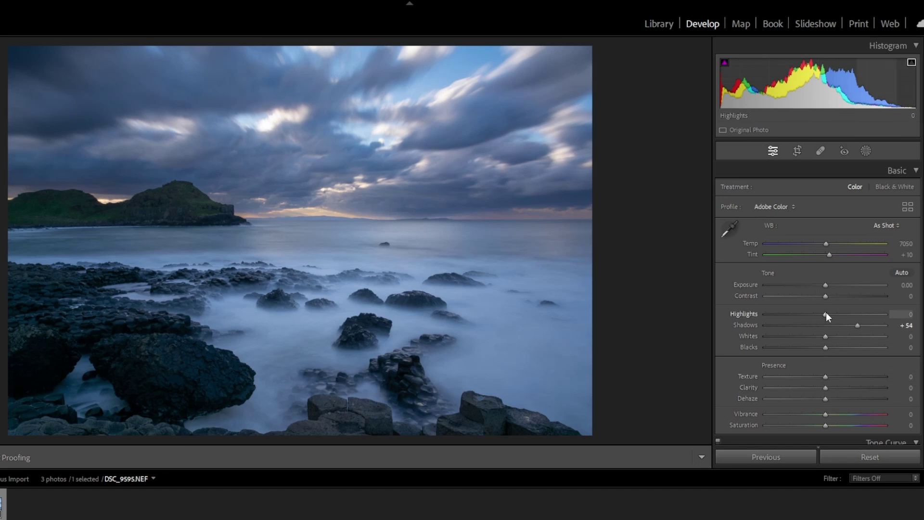
Set the photo's global Highlights to -37, Whites to +21 and Blacks to -3, and check the foreground rocks up close
drag(826, 314, 805, 316)
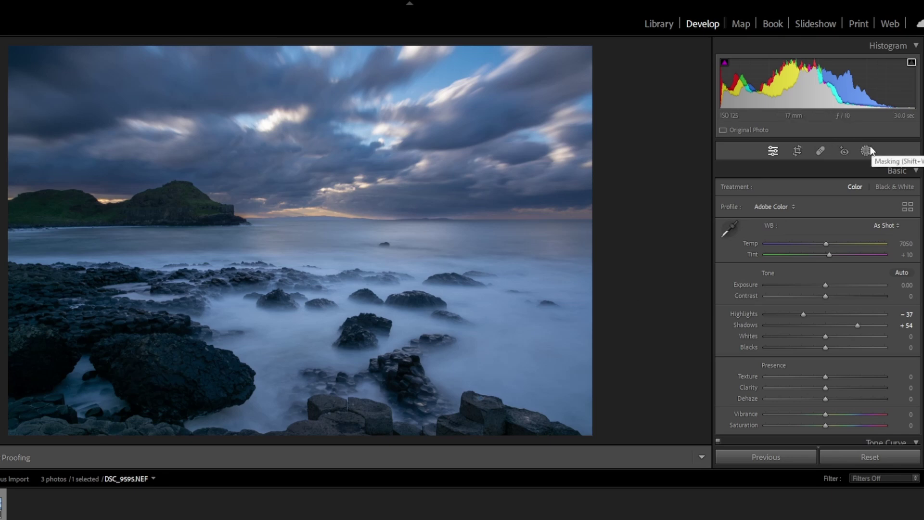
mouse_move(824, 336)
mouse_down()
mouse_move(837, 336)
mouse_move(826, 343)
mouse_up()
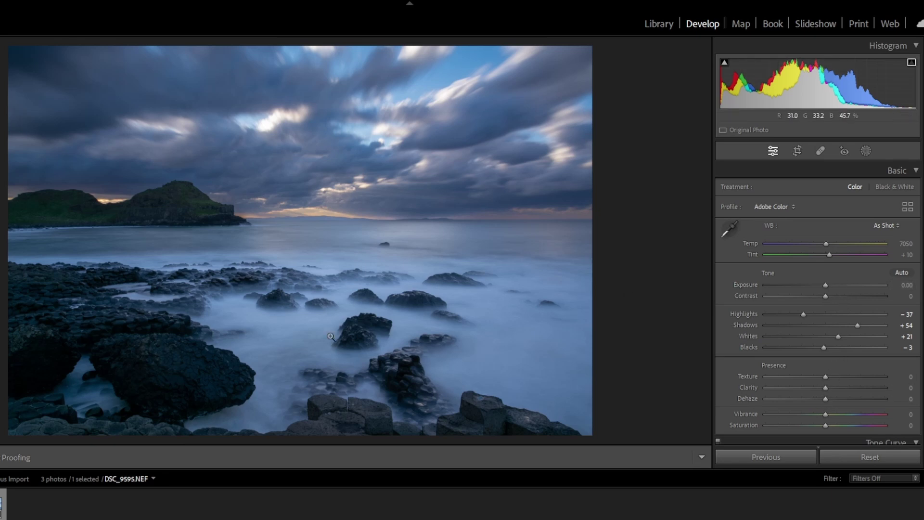
click(392, 371)
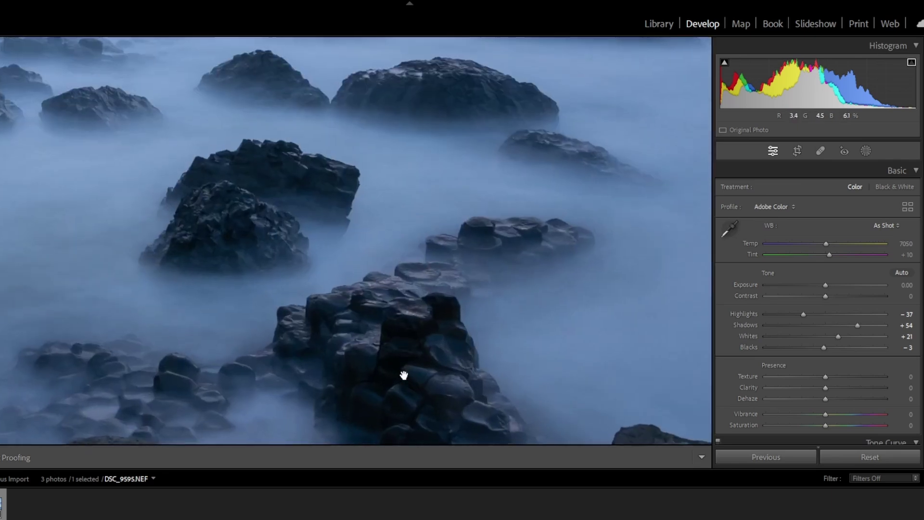
click(402, 373)
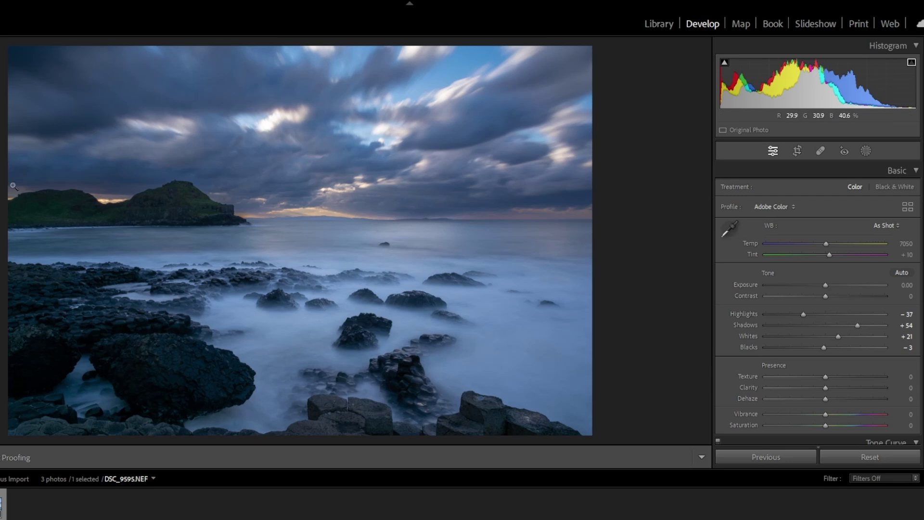
Start a new brush mask with Exposure 0.29 and Temp 5
click(864, 151)
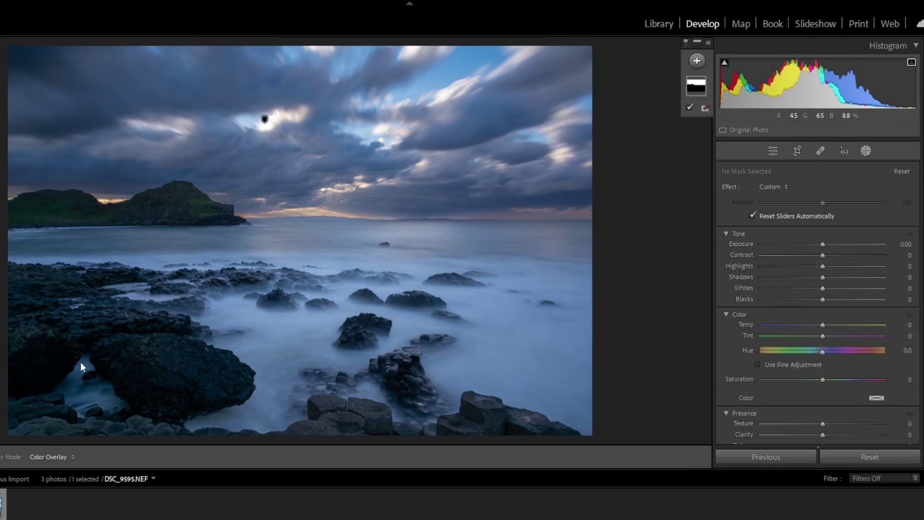
click(697, 61)
click(701, 161)
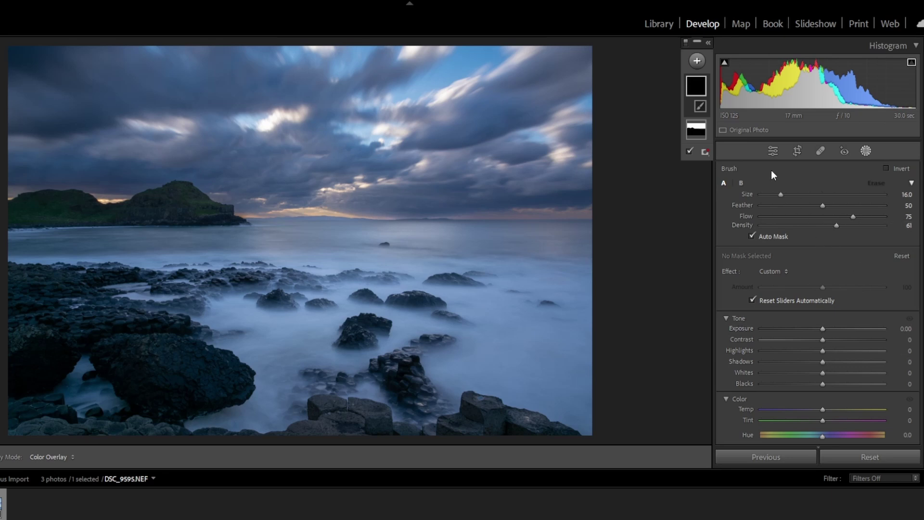
drag(825, 329, 829, 329)
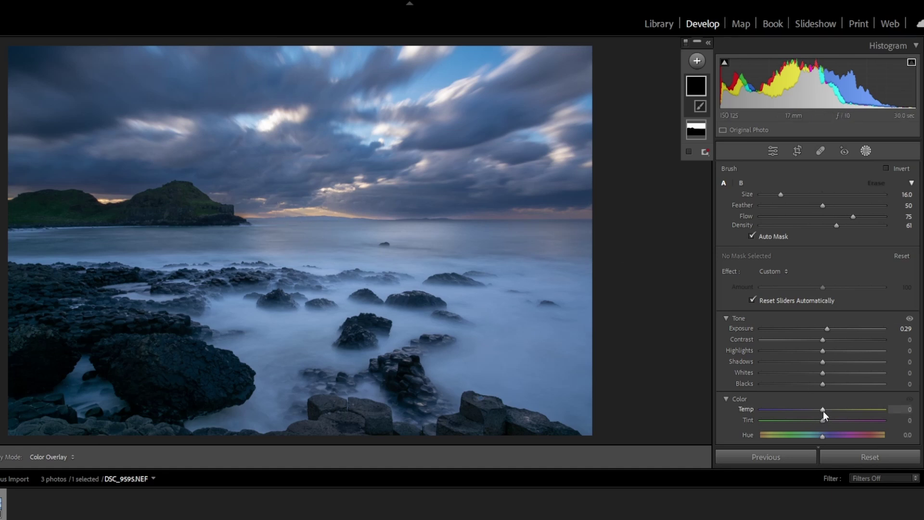
drag(823, 411, 823, 411)
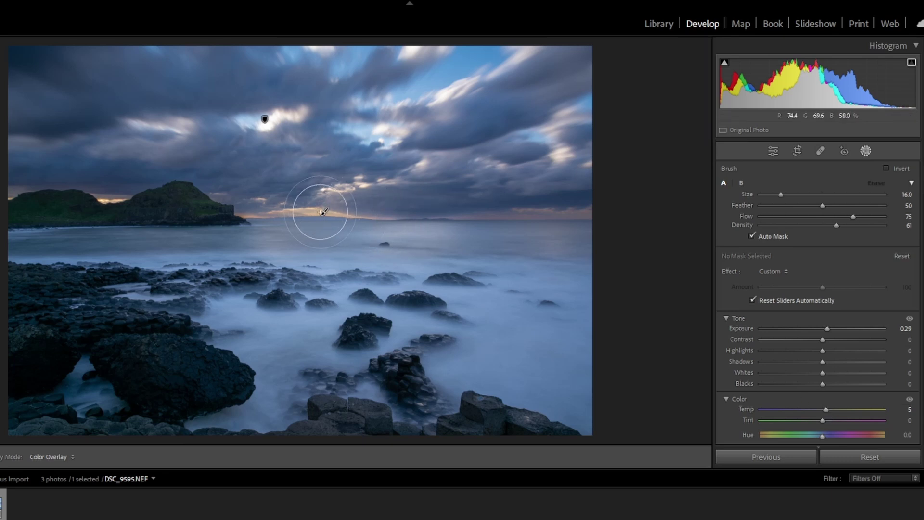
Paint the brush mask over the glowing horizon and bright cloud gaps, using brush size 16 and a finer size 5
drag(295, 226, 552, 217)
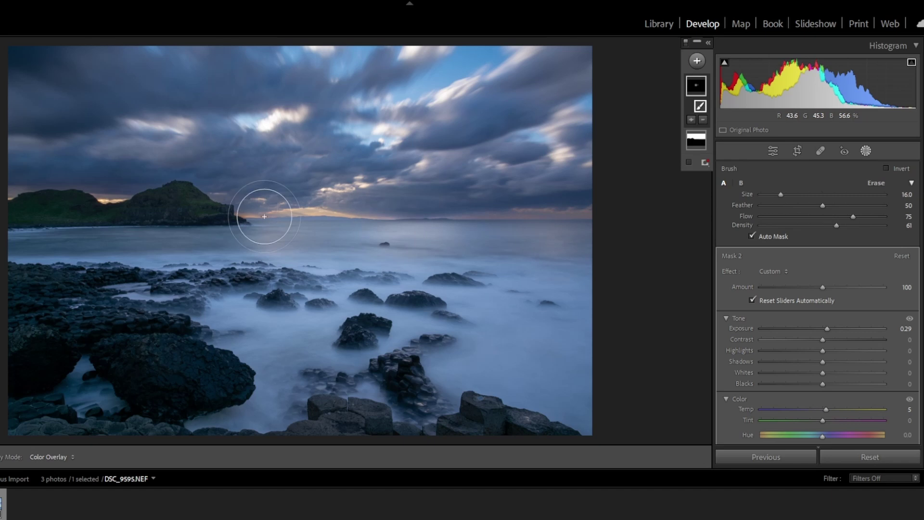
scroll(310, 186, down, 5)
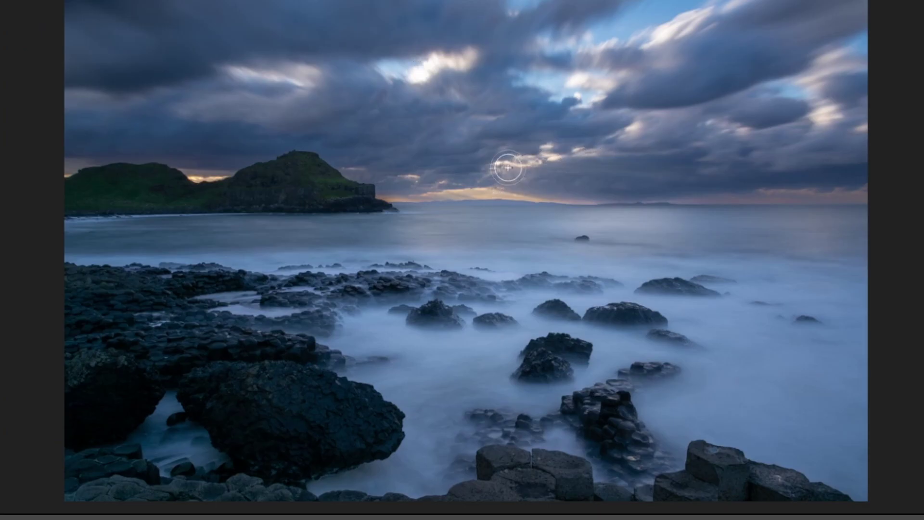
mouse_move(408, 190)
mouse_down()
mouse_move(452, 238)
mouse_move(571, 237)
mouse_move(574, 222)
mouse_move(646, 227)
mouse_move(624, 243)
mouse_move(803, 229)
mouse_up()
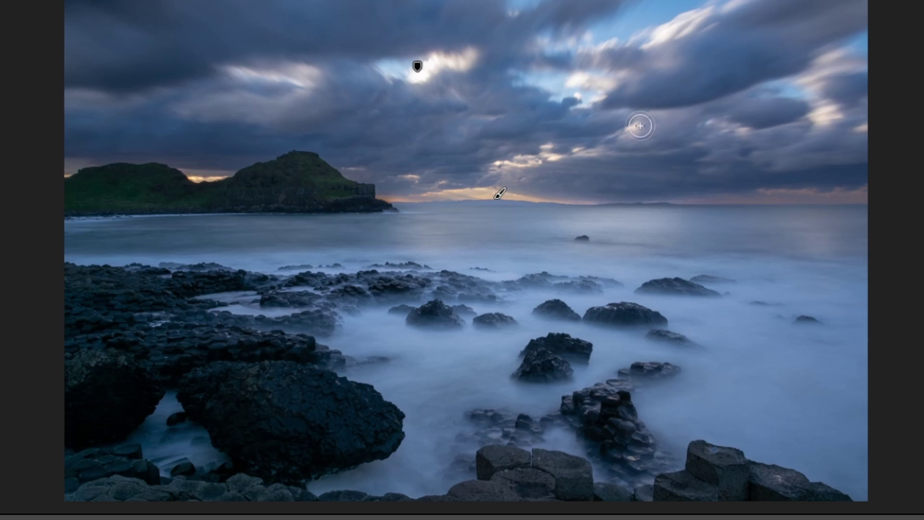
scroll(607, 155, down, 3)
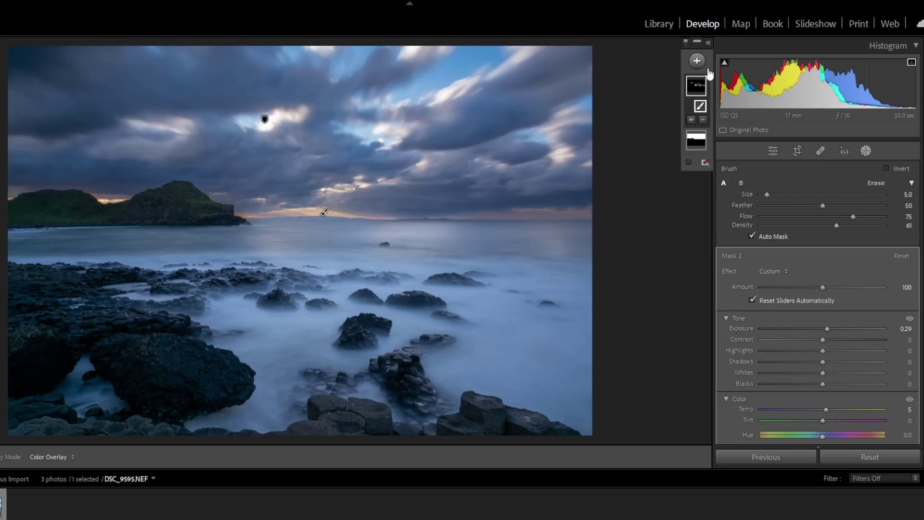
Compare the photo with and without the horizon brush mask, set that mask's Amount to 89, and close masking
click(708, 73)
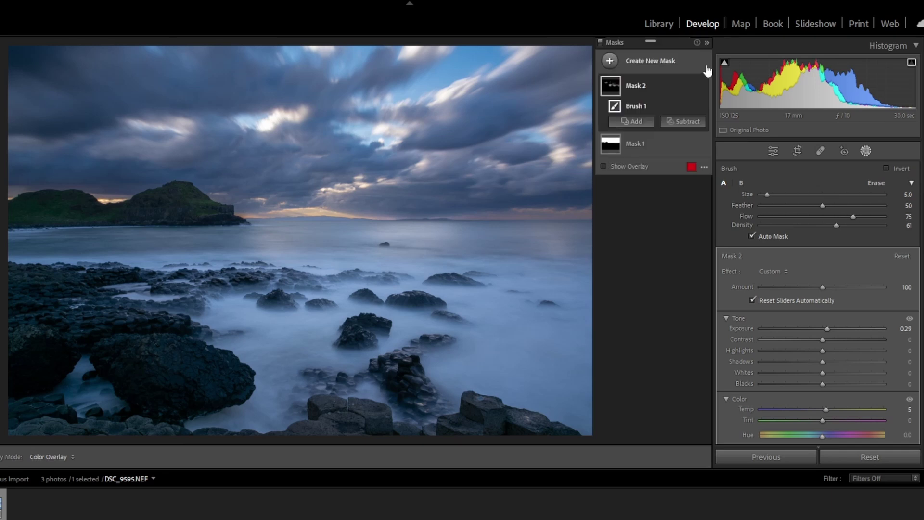
click(701, 86)
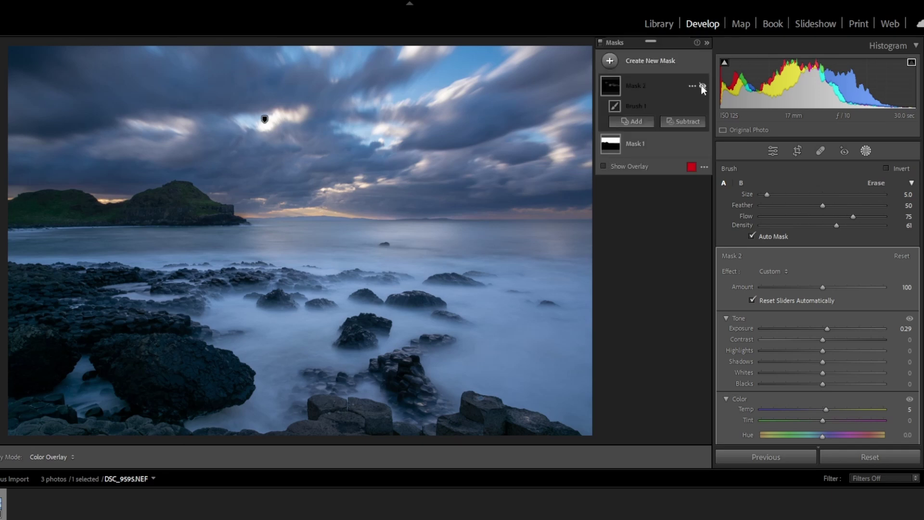
click(701, 85)
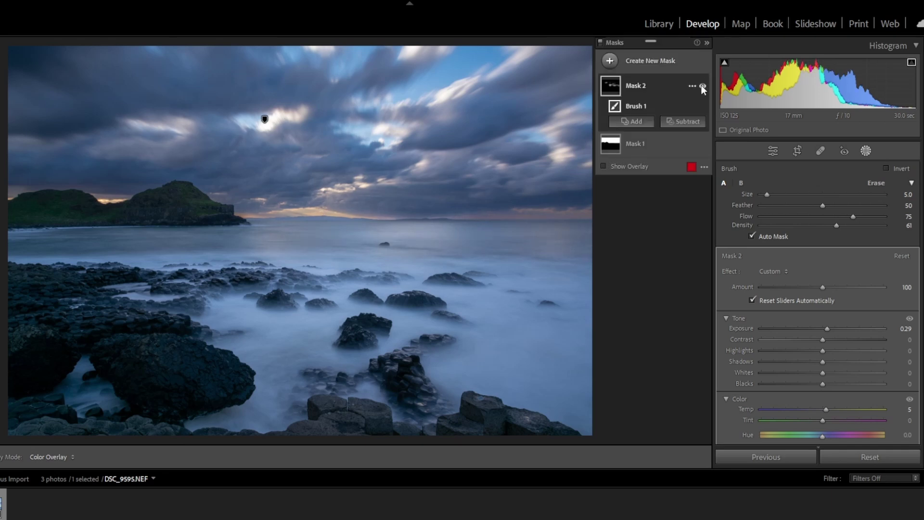
click(703, 88)
click(703, 89)
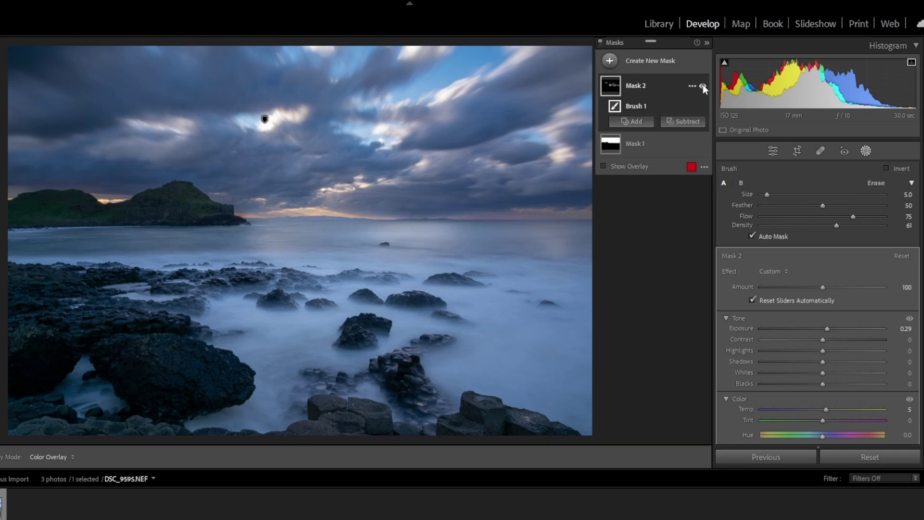
click(702, 86)
click(703, 87)
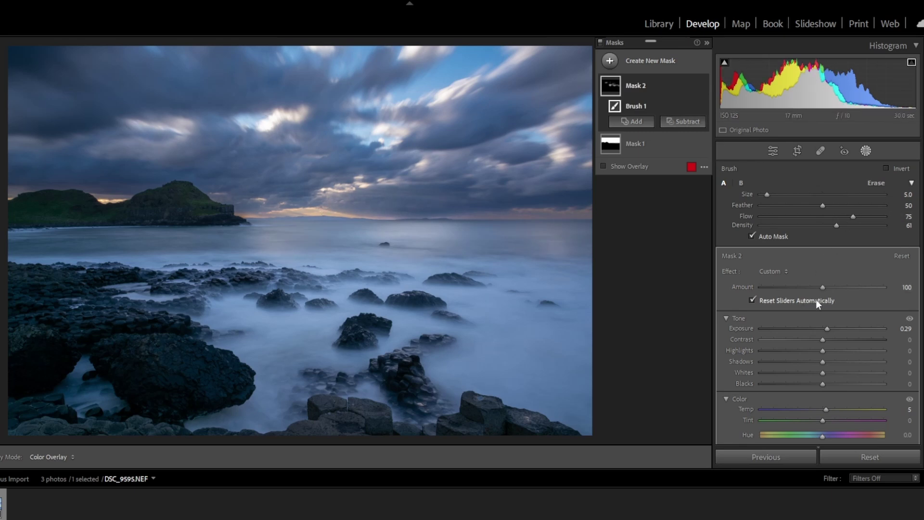
drag(821, 291, 817, 295)
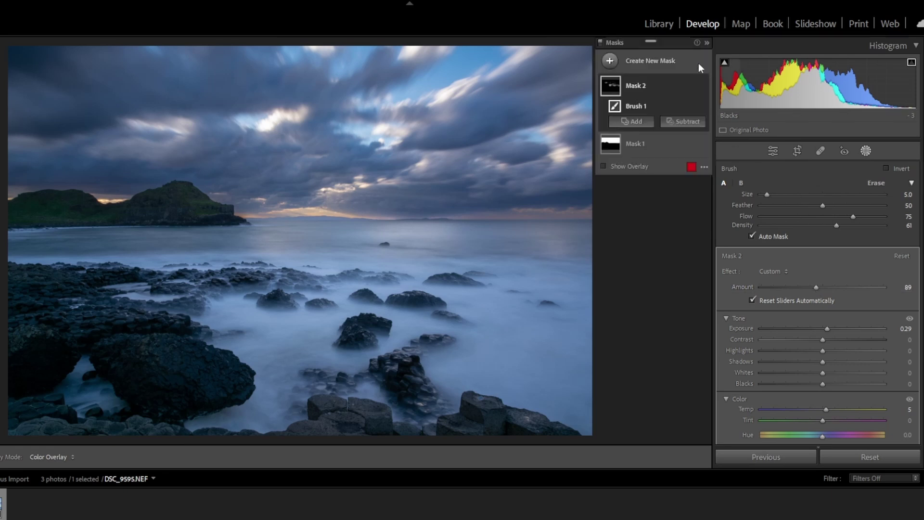
click(866, 150)
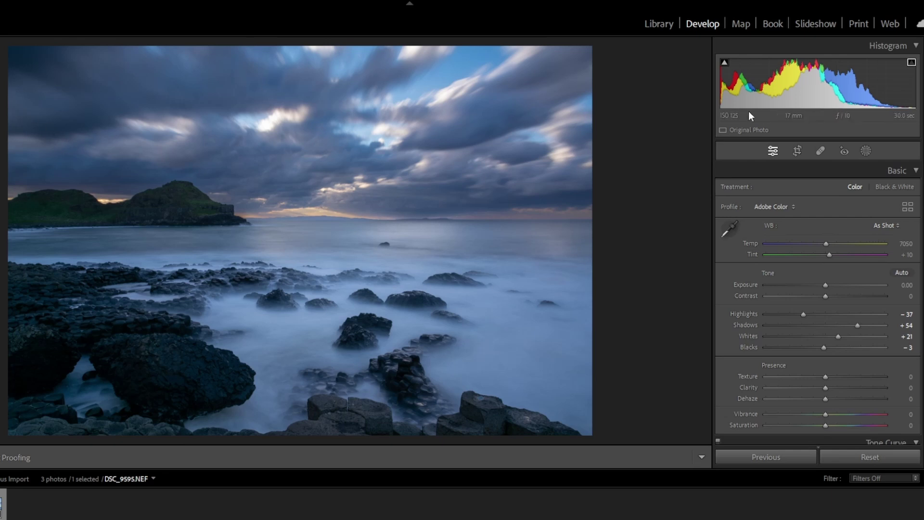
Start another brush mask with Exposure -0.36 for darkening the photo's edges
click(864, 152)
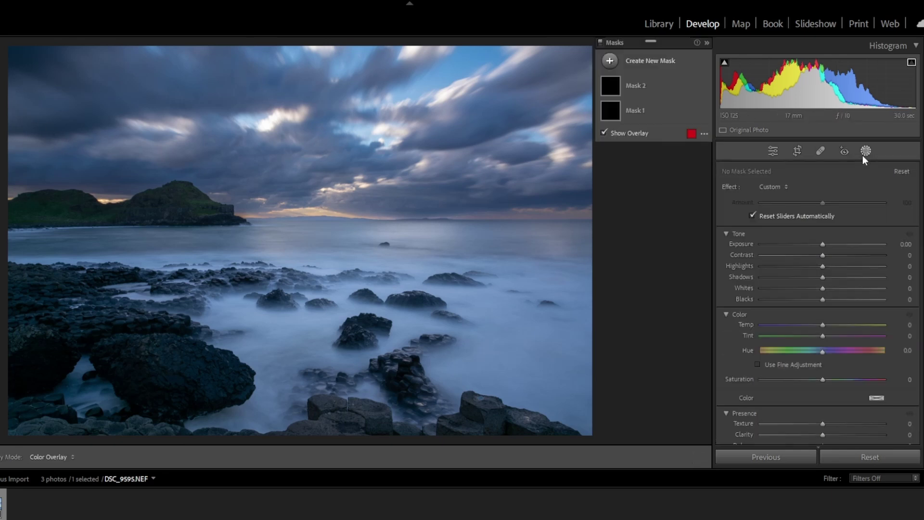
click(640, 64)
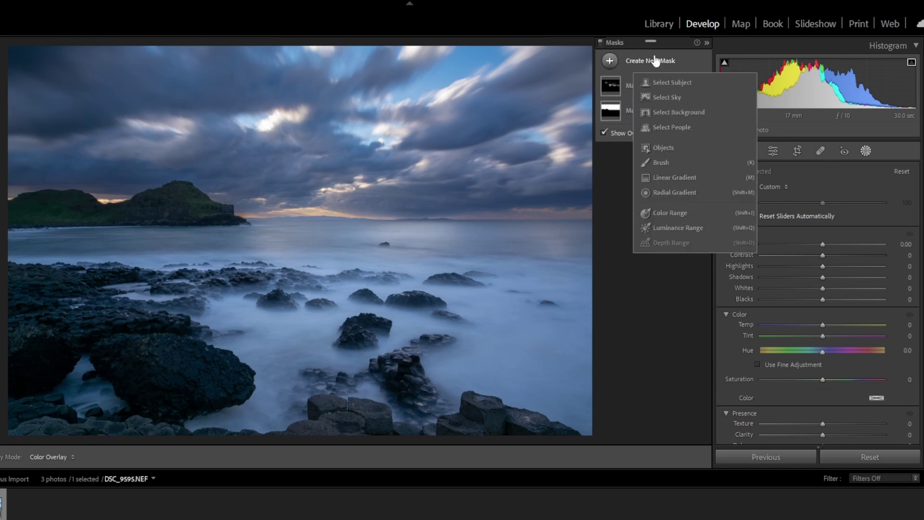
click(665, 163)
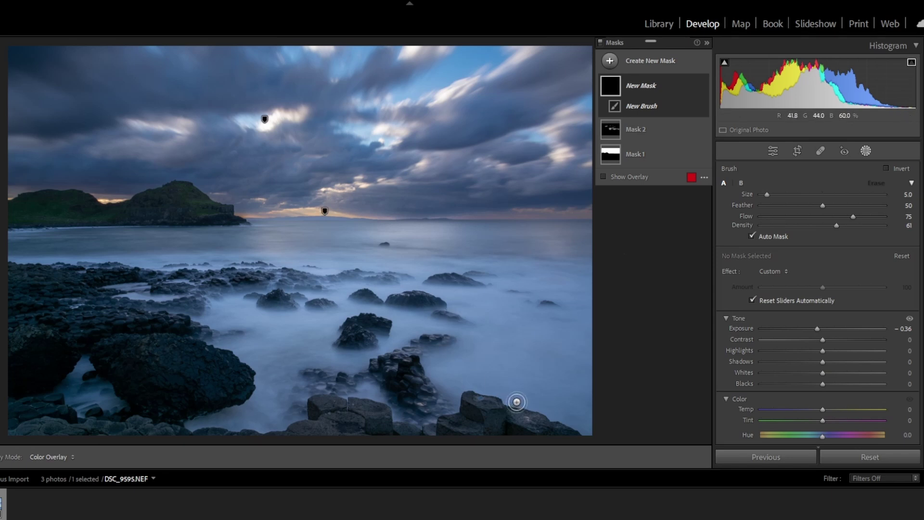
Paint the darkening mask along the bottom foreground with brush size 18 and around the other photo edges with size 32, and close masking
scroll(536, 367, up, 5)
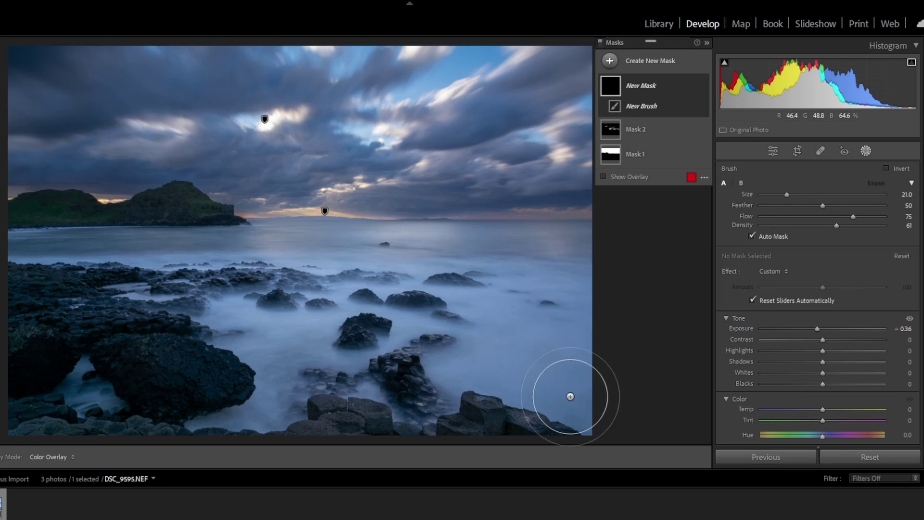
scroll(571, 392, up, 5)
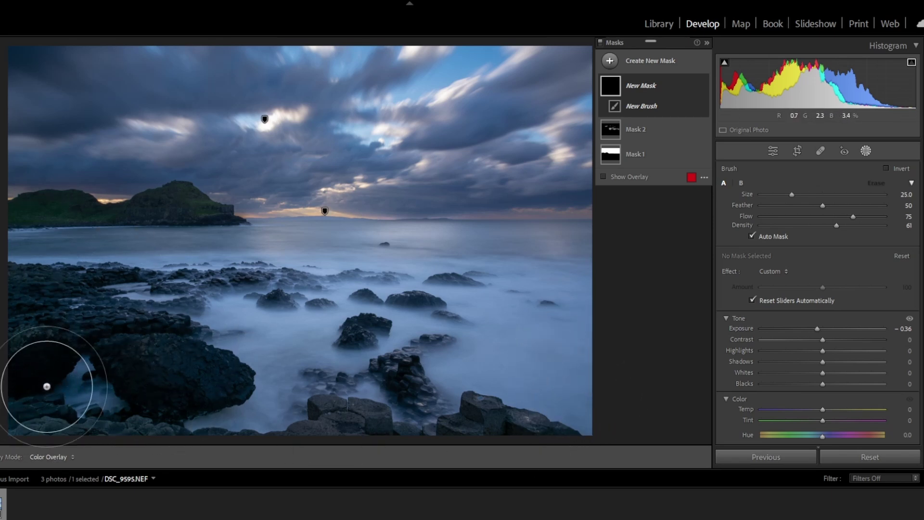
scroll(25, 417, down, 5)
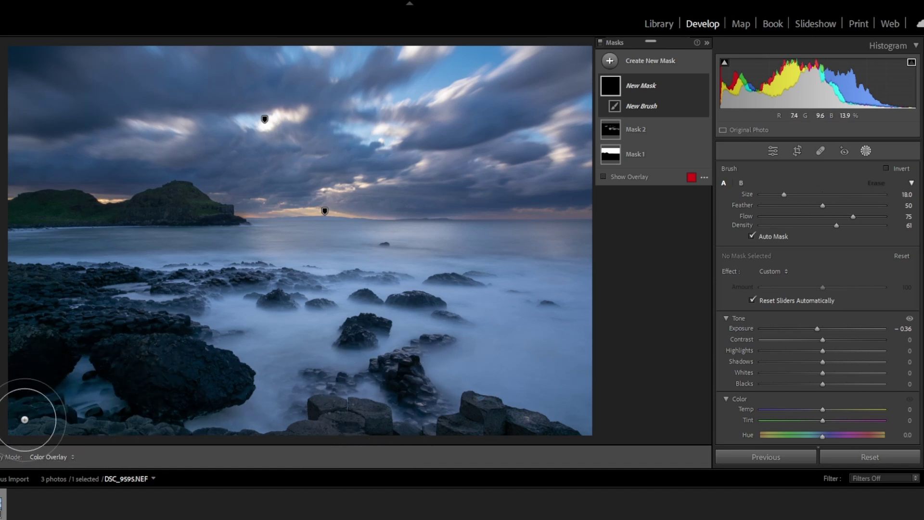
mouse_move(29, 418)
mouse_down()
mouse_move(161, 423)
mouse_move(89, 426)
mouse_move(161, 439)
mouse_move(333, 428)
mouse_move(554, 432)
mouse_move(606, 423)
mouse_up()
scroll(601, 413, up, 5)
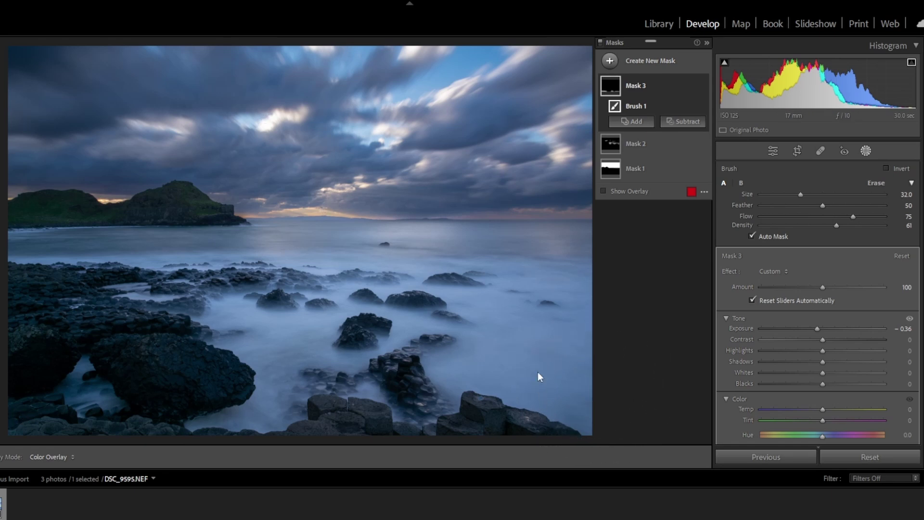
scroll(558, 376, up, 2)
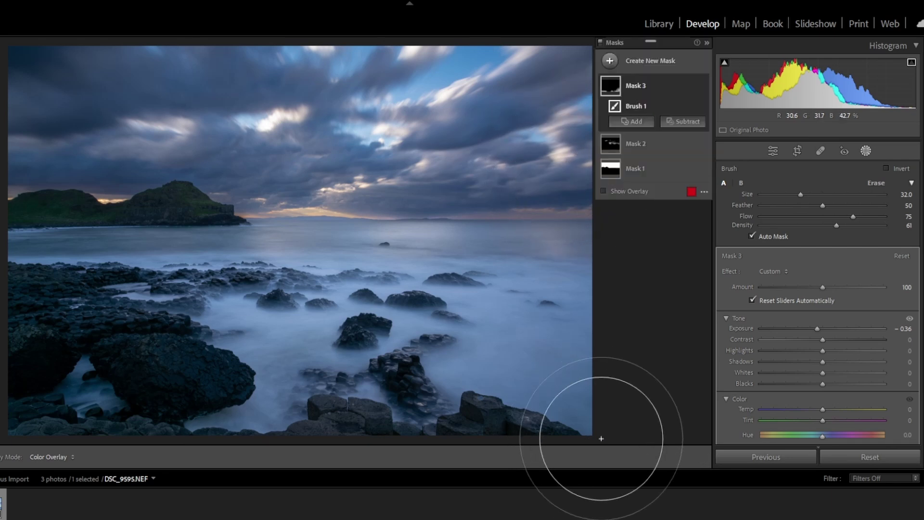
click(865, 152)
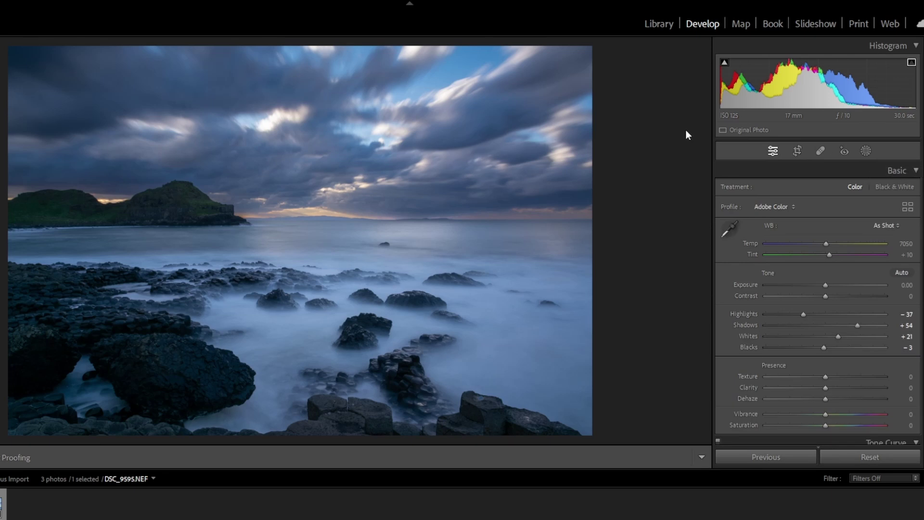
Create a radial gradient mask with Feather 48 as a wide ellipse centred on the glowing horizon
click(866, 151)
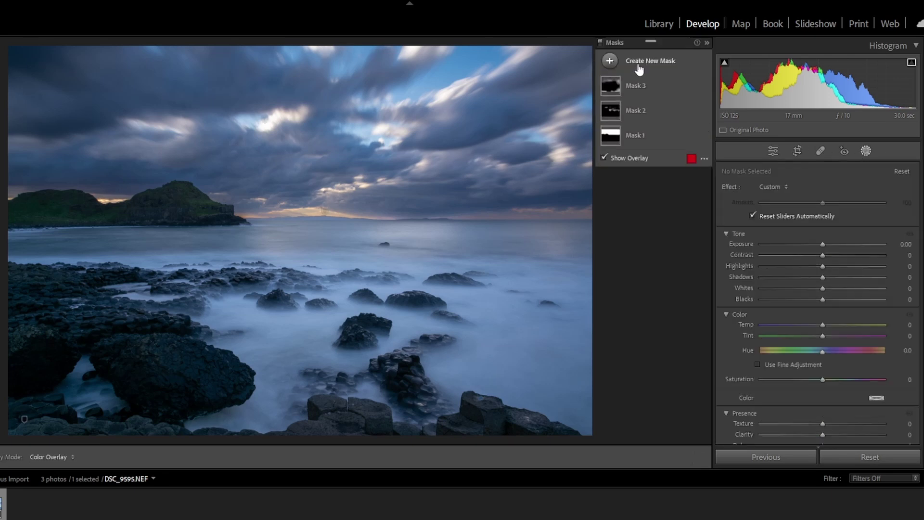
click(638, 66)
click(663, 192)
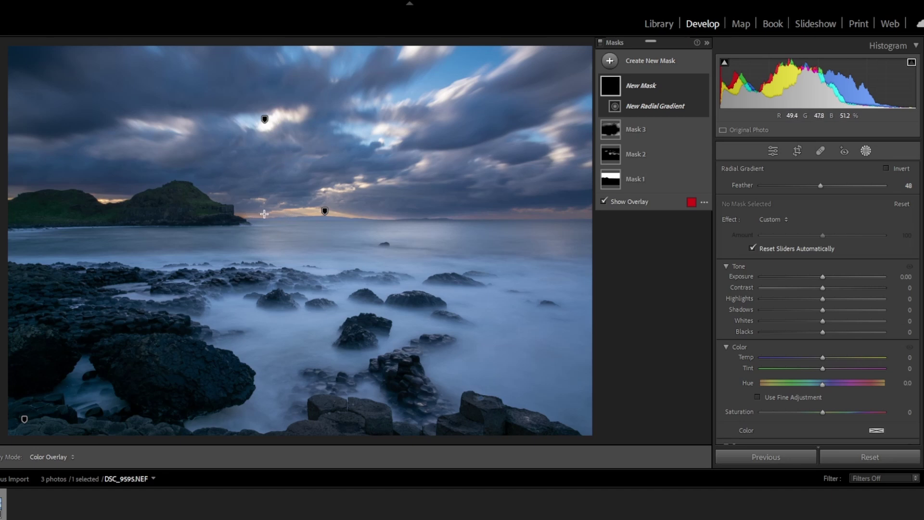
click(287, 211)
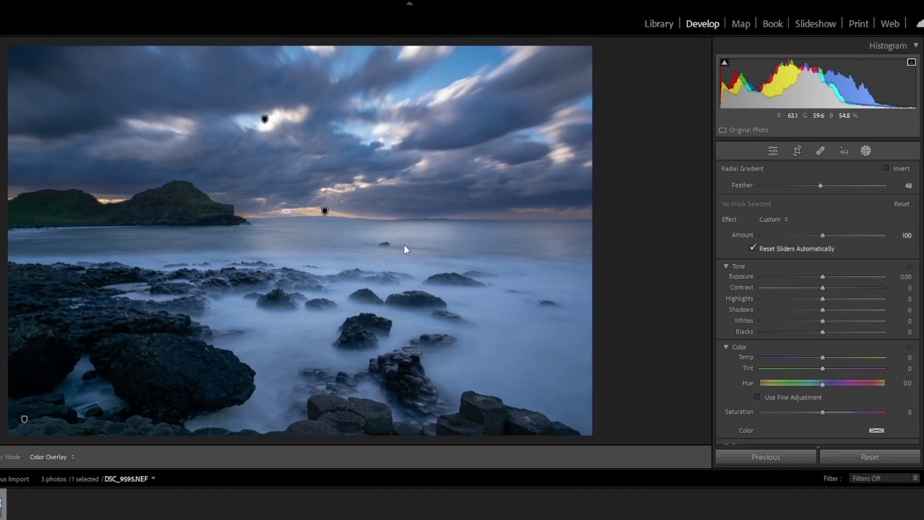
drag(436, 254, 466, 254)
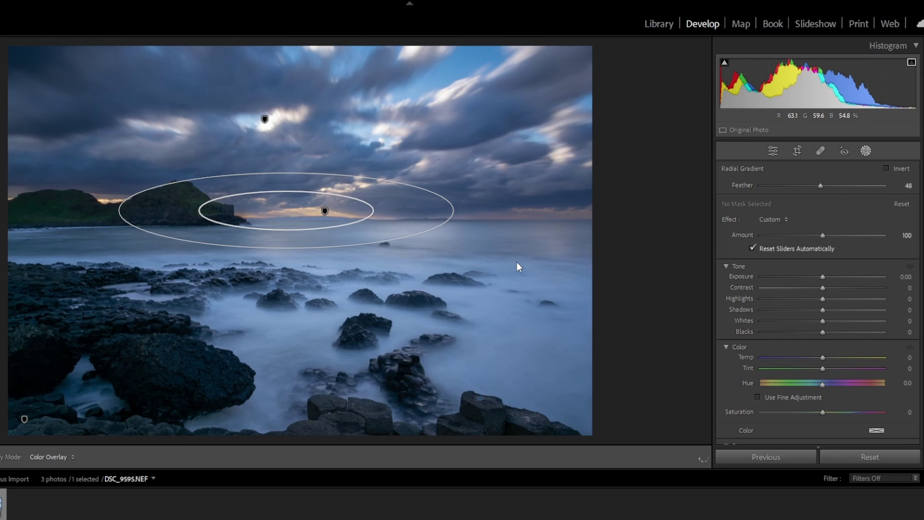
drag(518, 266, 566, 275)
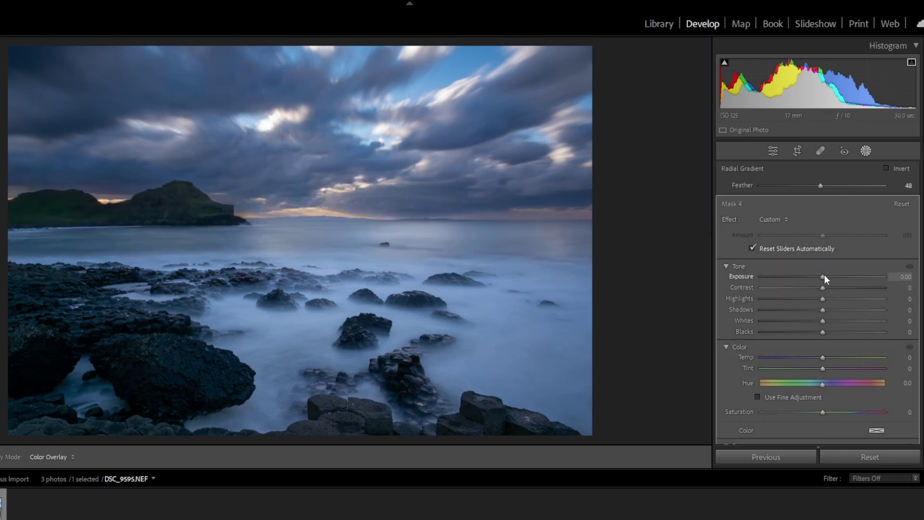
Set the horizon radial mask's Exposure to 0.29 and Temp to 10, and close masking
drag(826, 274, 829, 272)
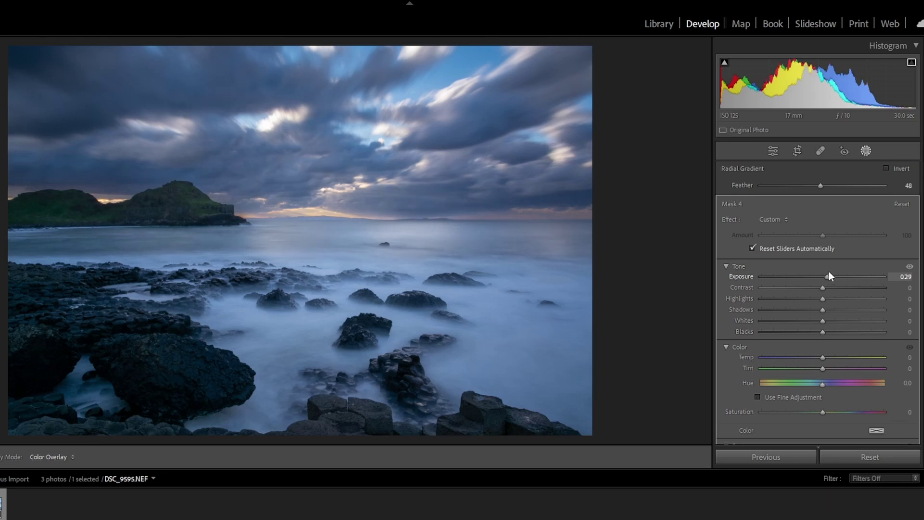
drag(823, 358, 830, 357)
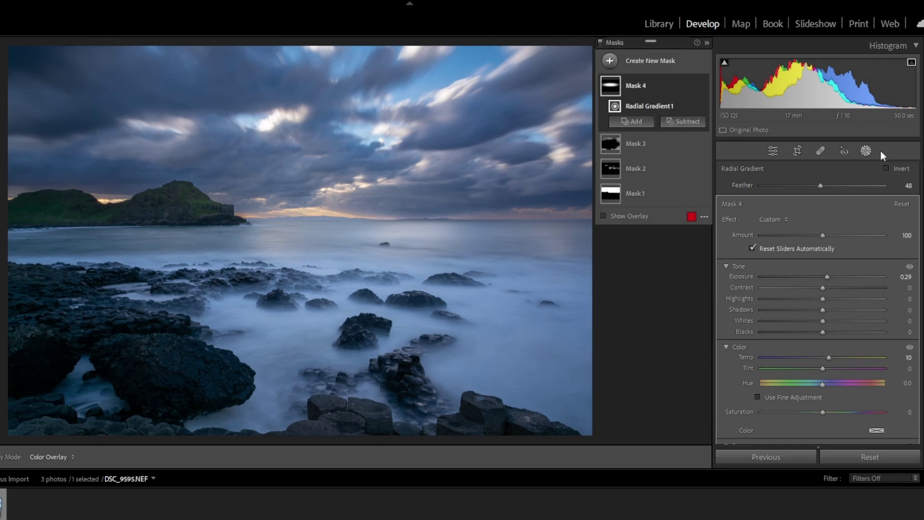
click(866, 151)
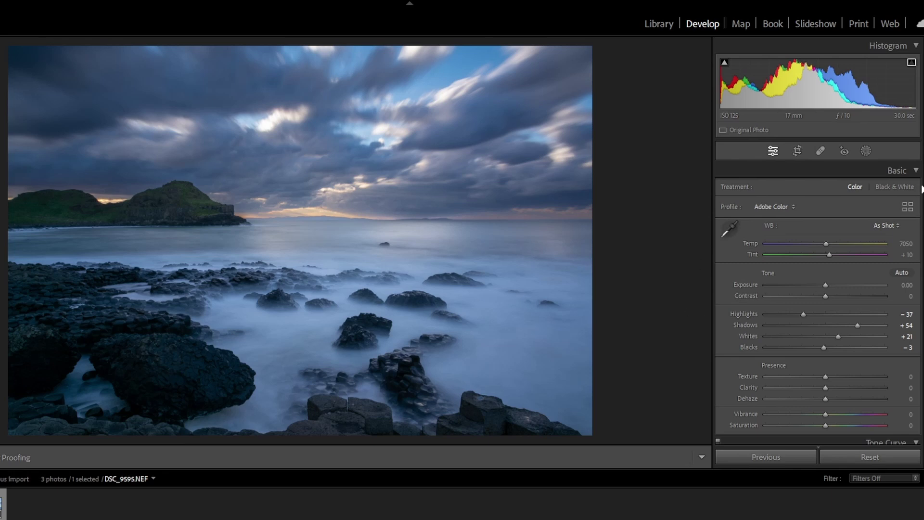
Raise the orange saturation slightly and lower the yellow luminance slightly in the HSL adjustments
scroll(817, 303, down, 5)
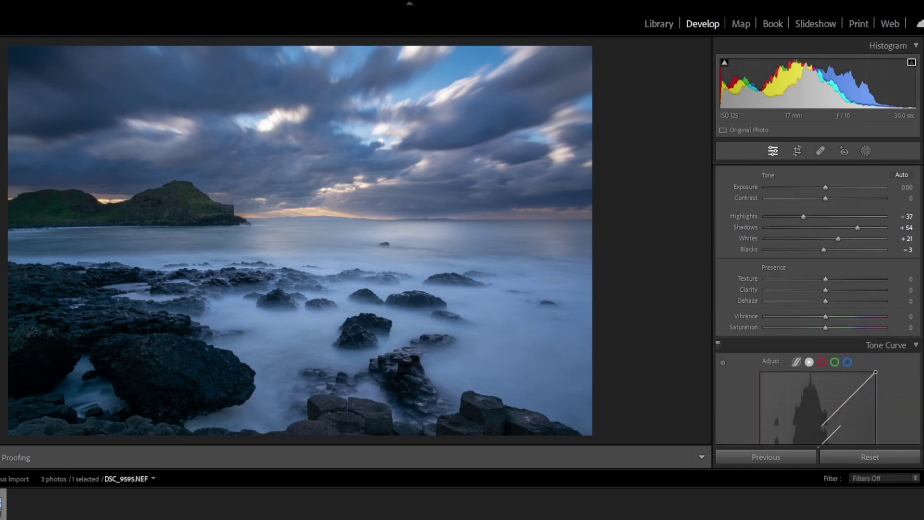
scroll(818, 303, down, 8)
scroll(818, 303, up, 4)
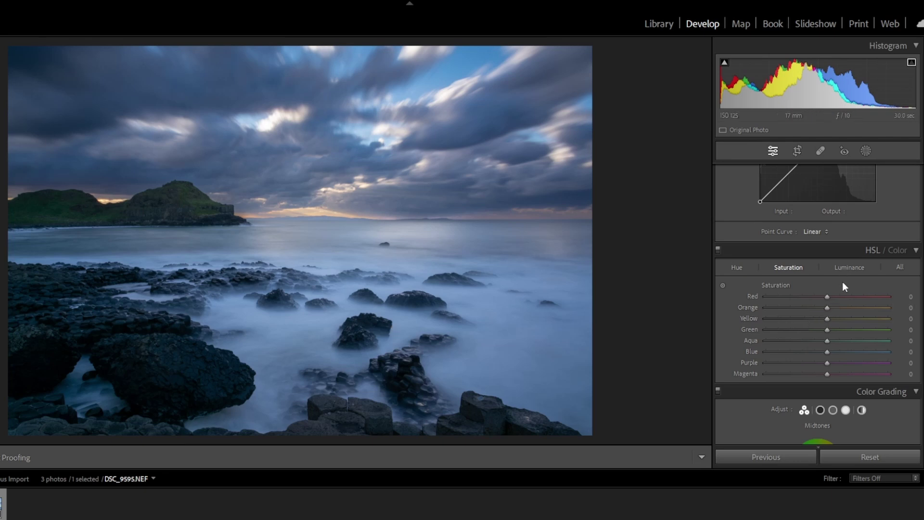
mouse_move(826, 308)
mouse_down()
mouse_move(847, 302)
mouse_move(831, 318)
mouse_move(835, 308)
mouse_up()
click(848, 267)
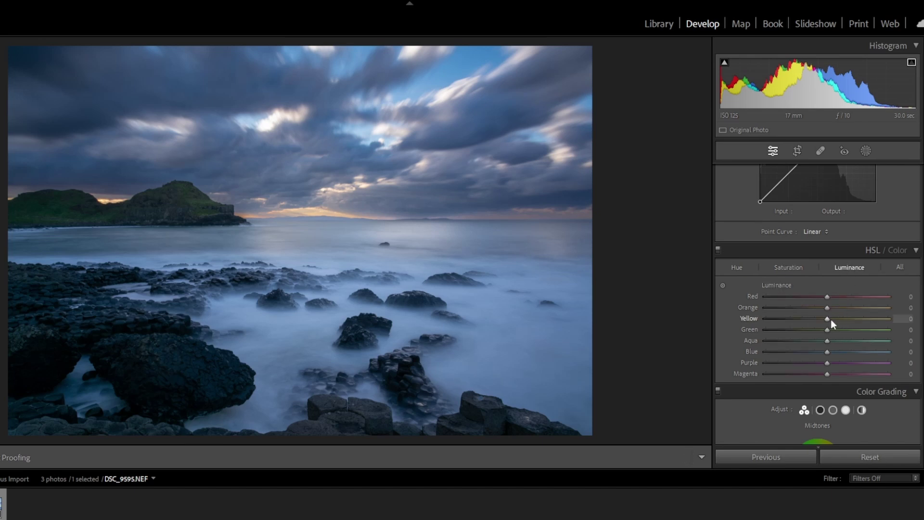
drag(826, 317, 818, 317)
Check the shadow clipping and set the photo's global Shadows to +58
click(724, 62)
scroll(923, 184, up, 8)
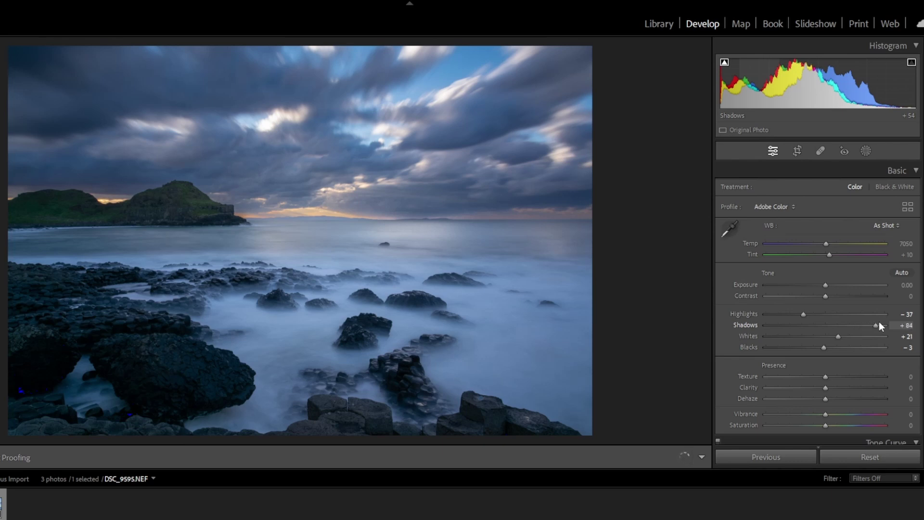
drag(878, 323, 865, 325)
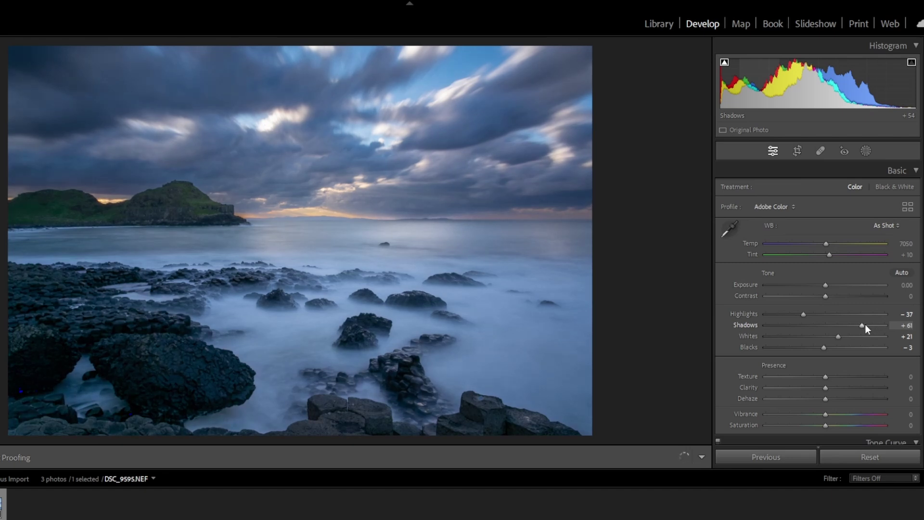
drag(864, 329, 863, 326)
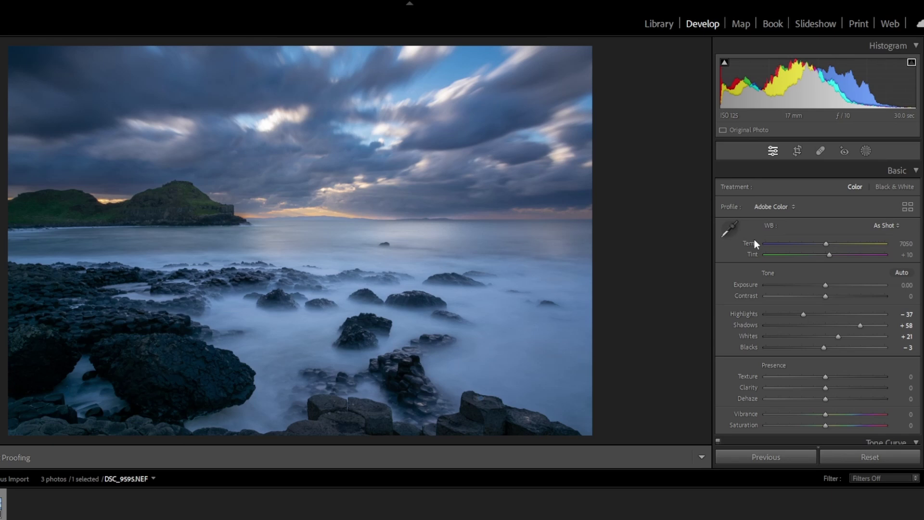
Examine the shadow detail in the foreground rocks and the water between them up close
click(340, 412)
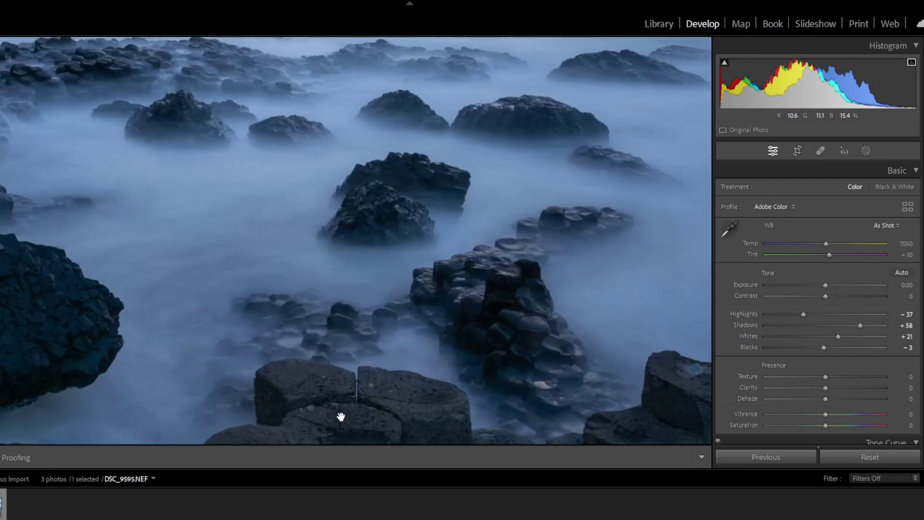
drag(340, 412, 569, 355)
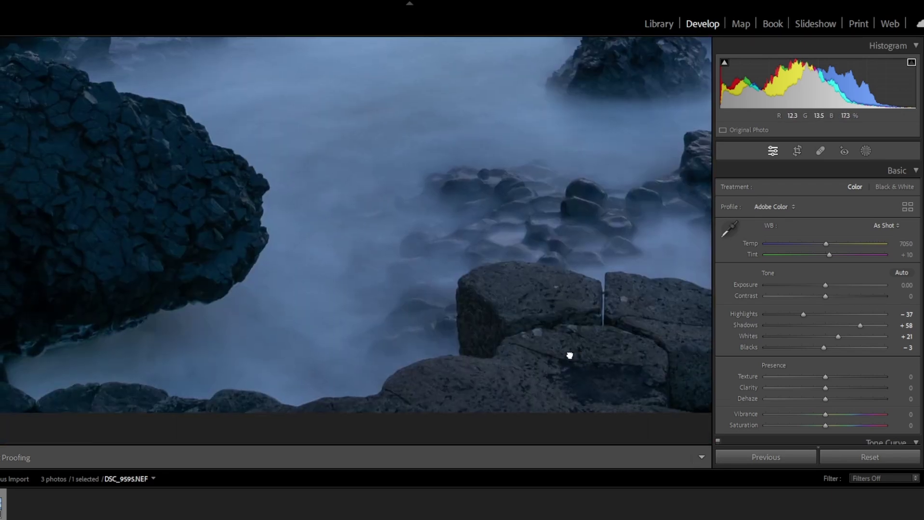
drag(108, 202, 319, 241)
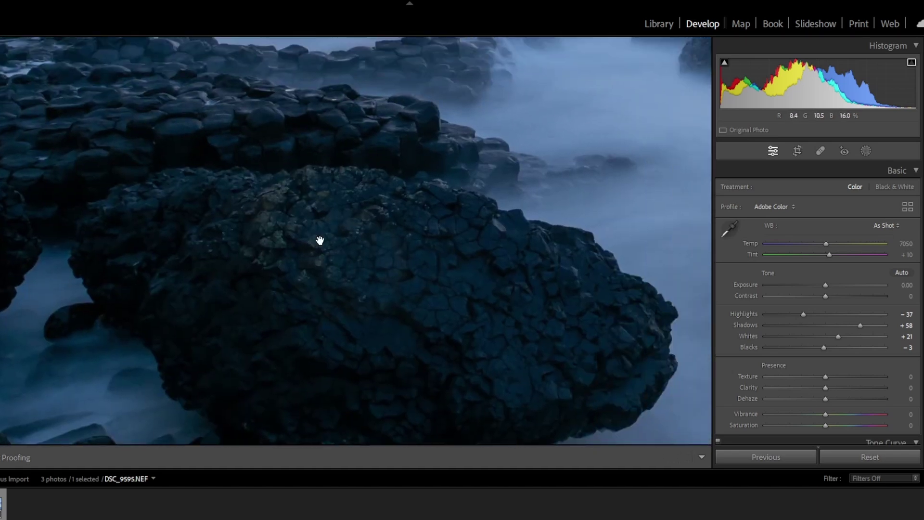
click(319, 241)
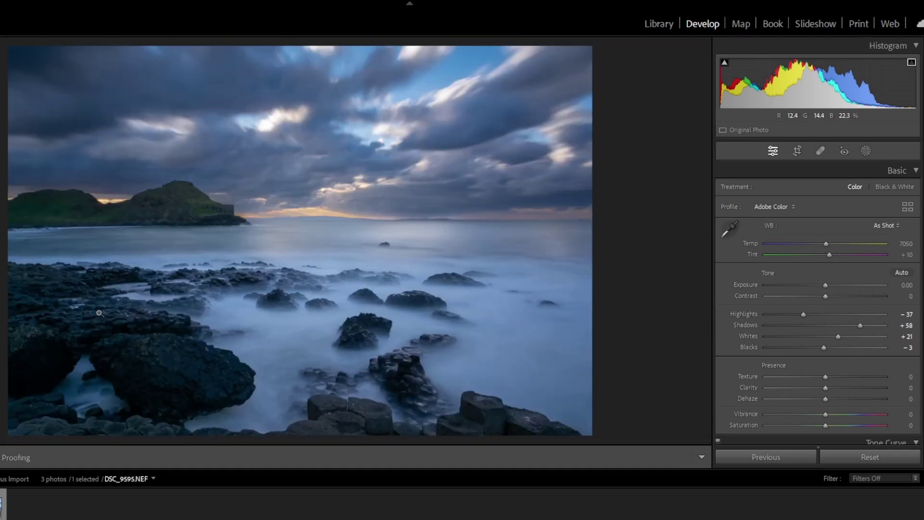
click(99, 313)
drag(103, 330, 310, 137)
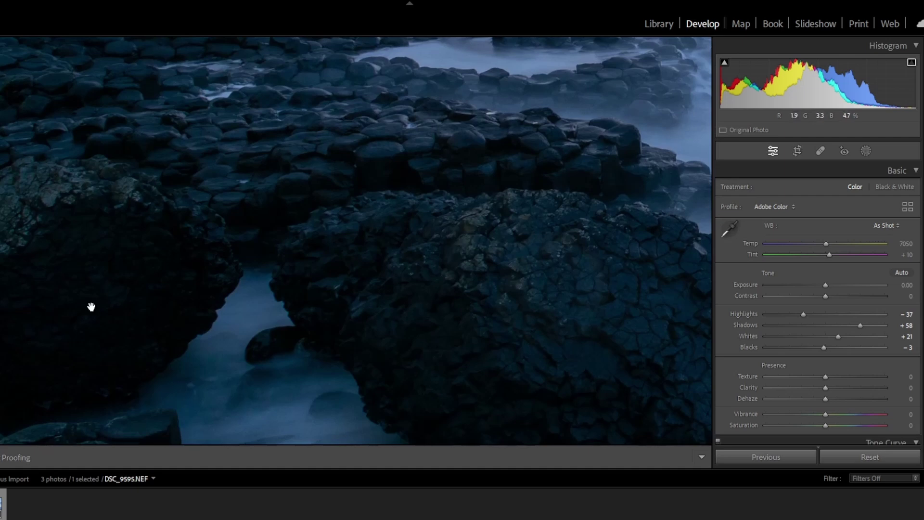
drag(92, 307, 101, 182)
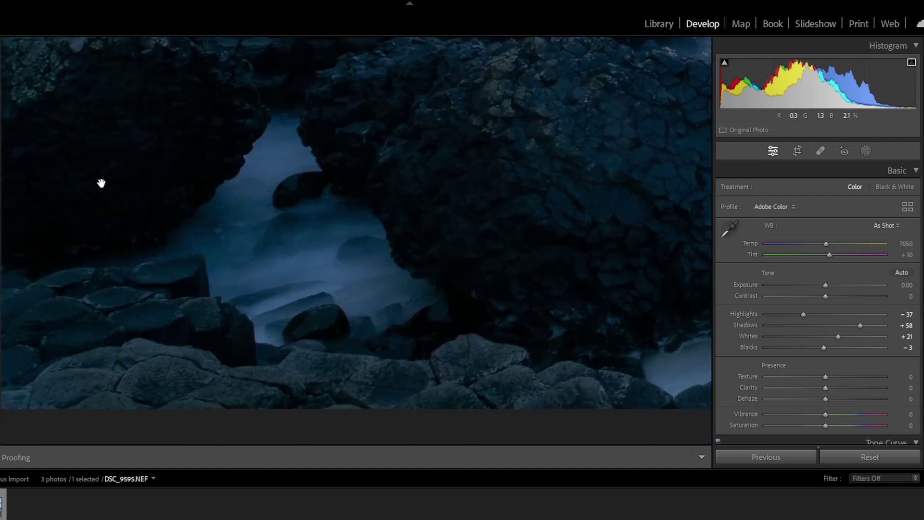
click(149, 150)
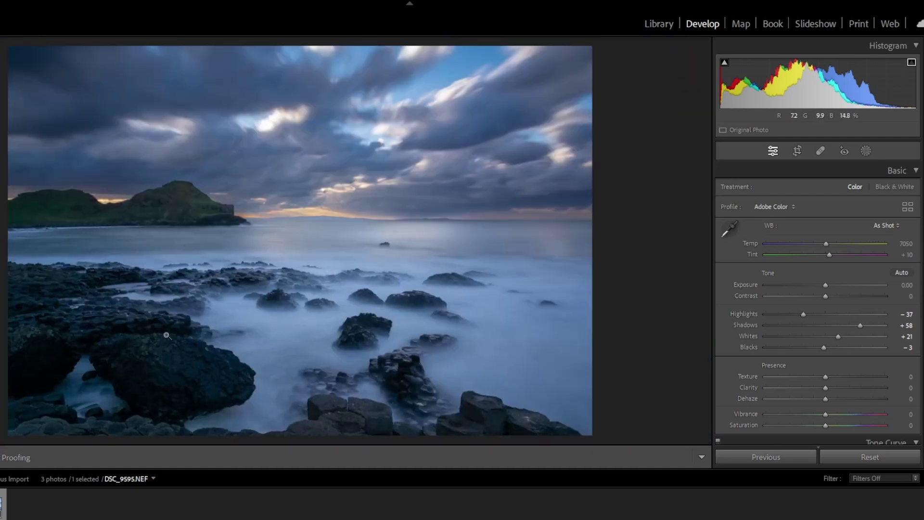
Start another brush mask with Shadows 29 for brightening the dark foreground rocks
click(864, 151)
click(670, 60)
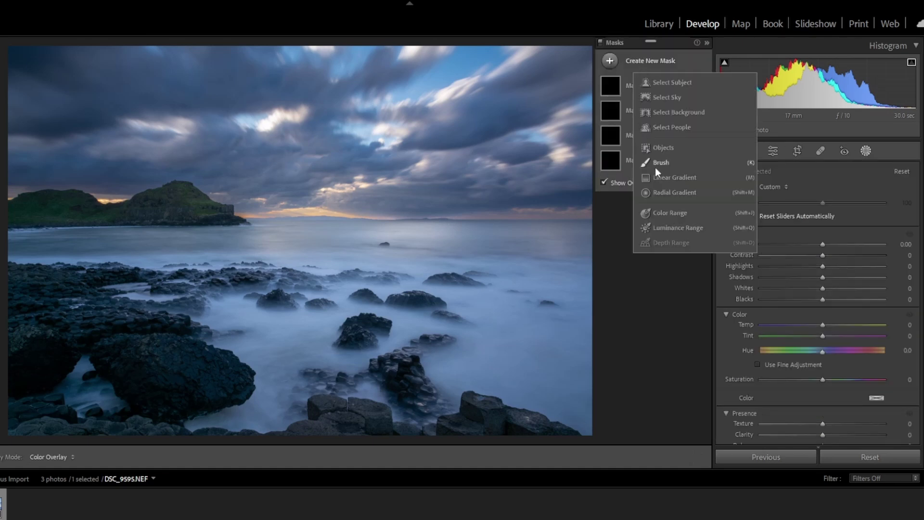
click(657, 163)
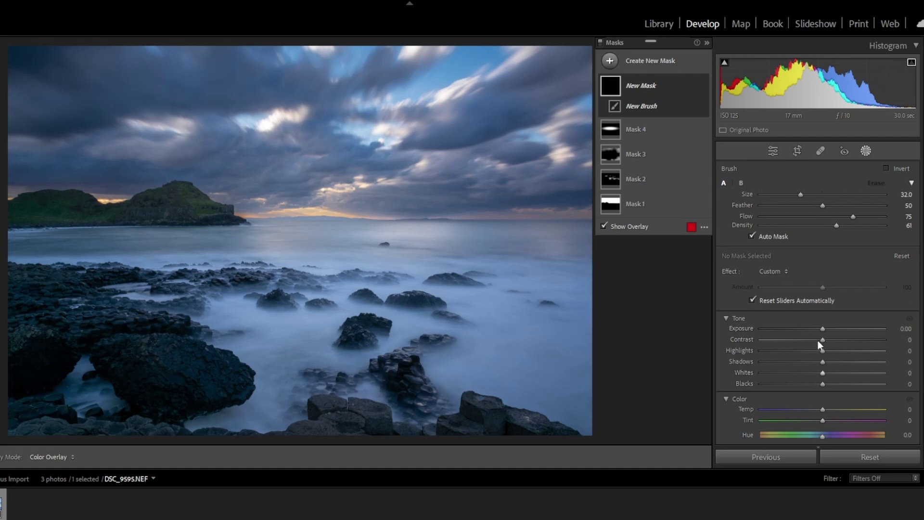
key(o)
drag(825, 360, 842, 360)
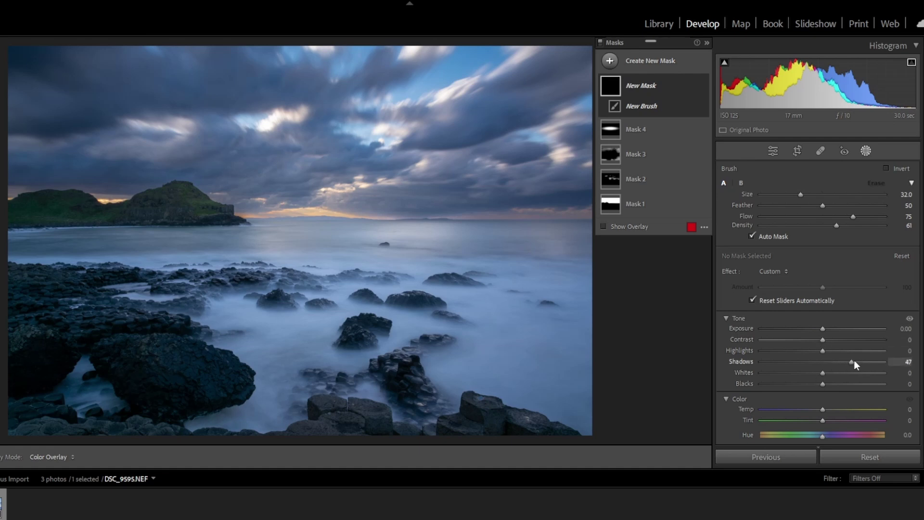
Paint the shadow-lifting mask over the large foreground rocks with brush size 18 and the smaller central rocks with size 8, and close masking
scroll(25, 351, down, 7)
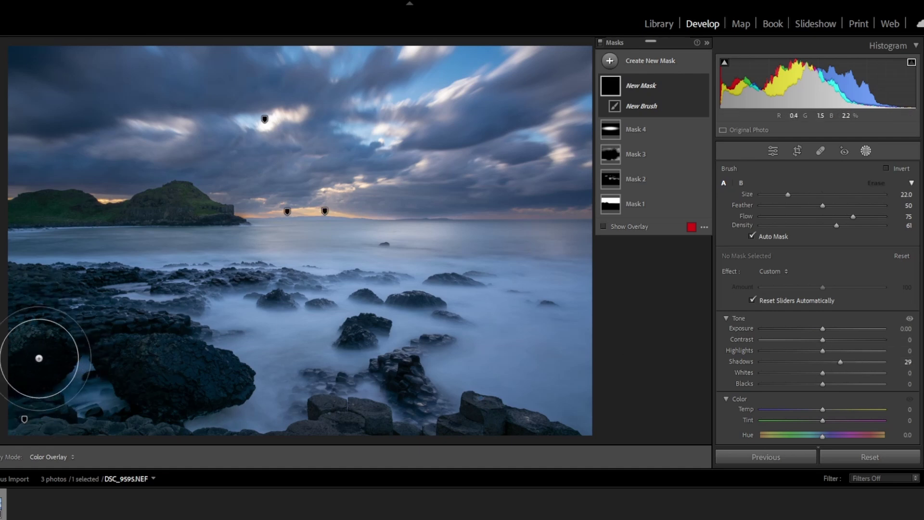
key(shift+w)
mouse_move(34, 354)
mouse_down()
mouse_move(59, 345)
mouse_move(40, 361)
mouse_move(50, 337)
mouse_move(79, 338)
mouse_move(160, 362)
mouse_move(175, 381)
mouse_up()
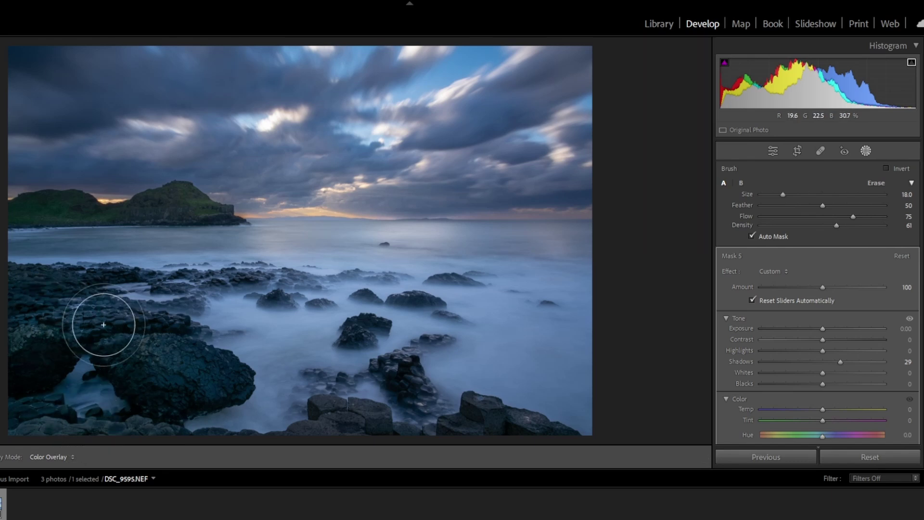
mouse_move(104, 325)
mouse_down()
mouse_move(169, 367)
mouse_move(120, 377)
mouse_up()
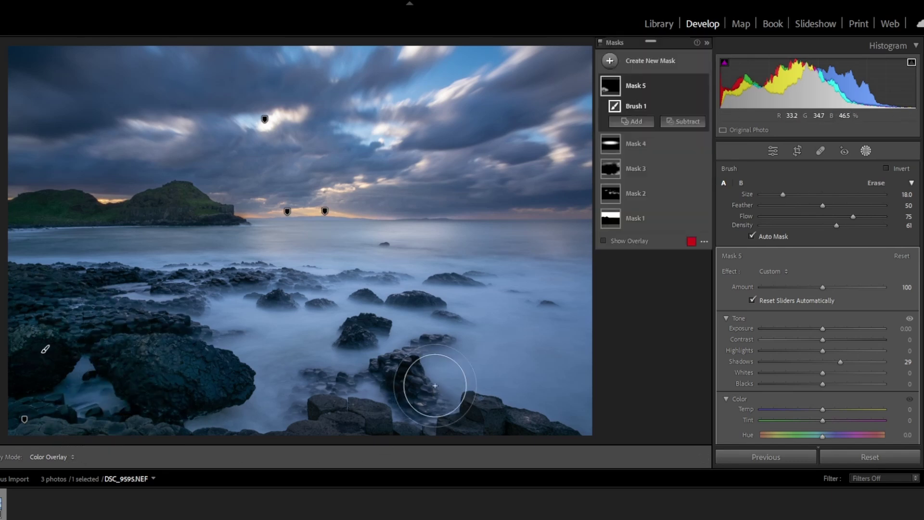
scroll(391, 371, down, 5)
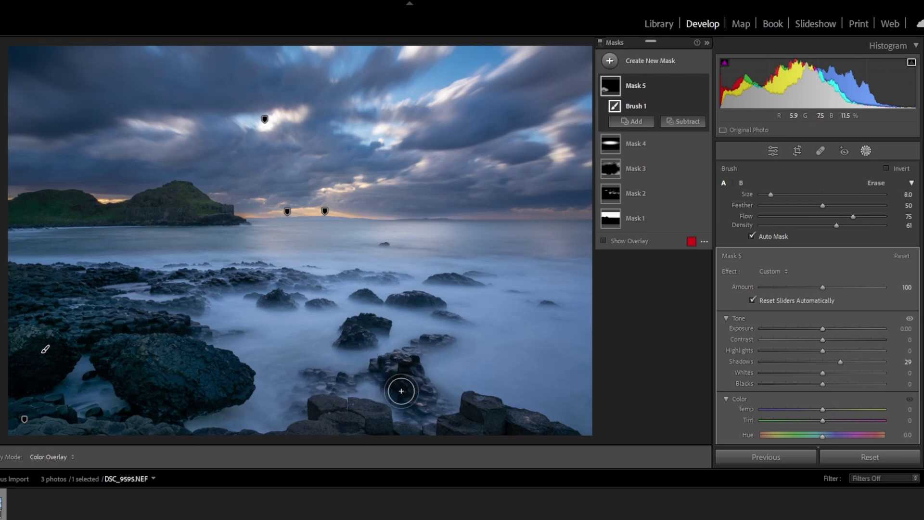
drag(408, 369, 392, 375)
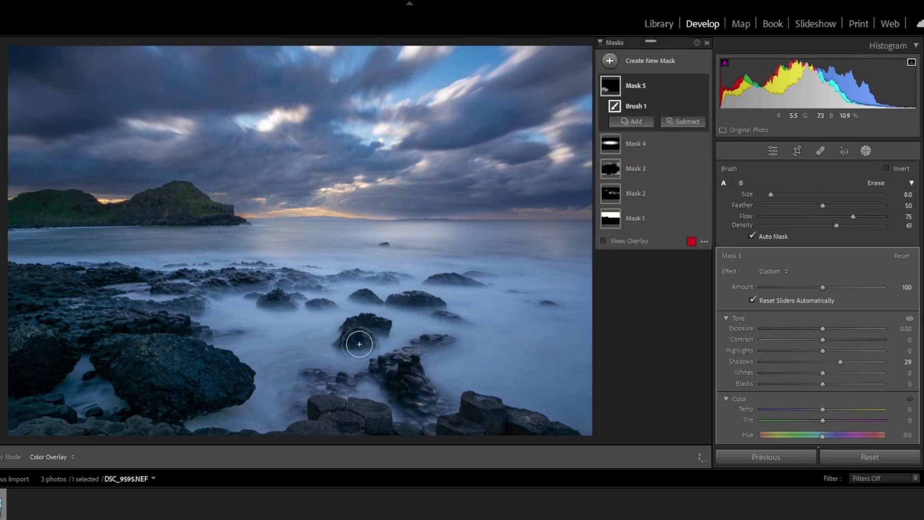
drag(359, 343, 356, 332)
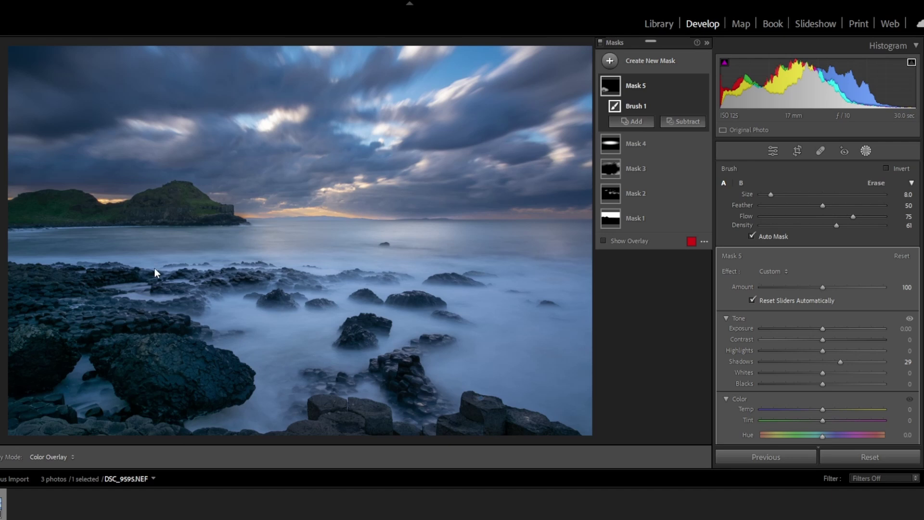
click(863, 151)
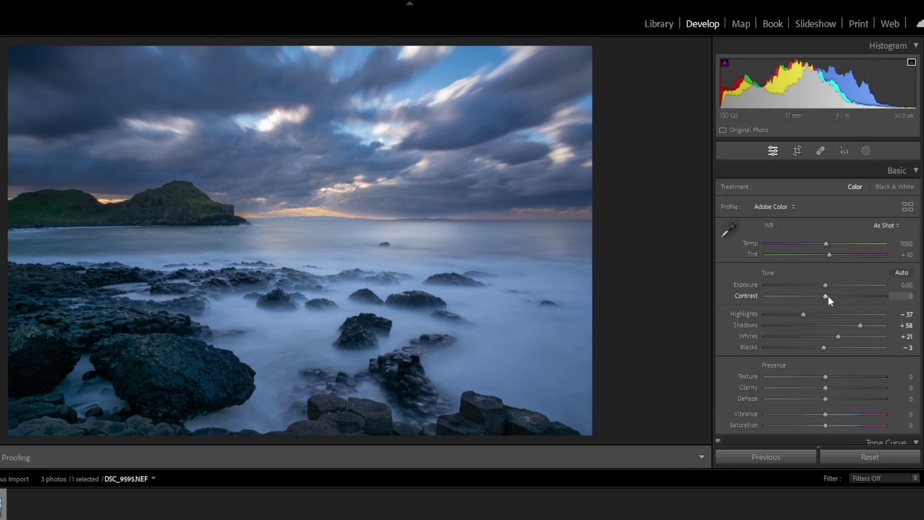
Raise the global Contrast slightly and start another brush mask with Exposure 0.40, hiding its overlay
drag(827, 296, 829, 294)
click(865, 149)
click(665, 70)
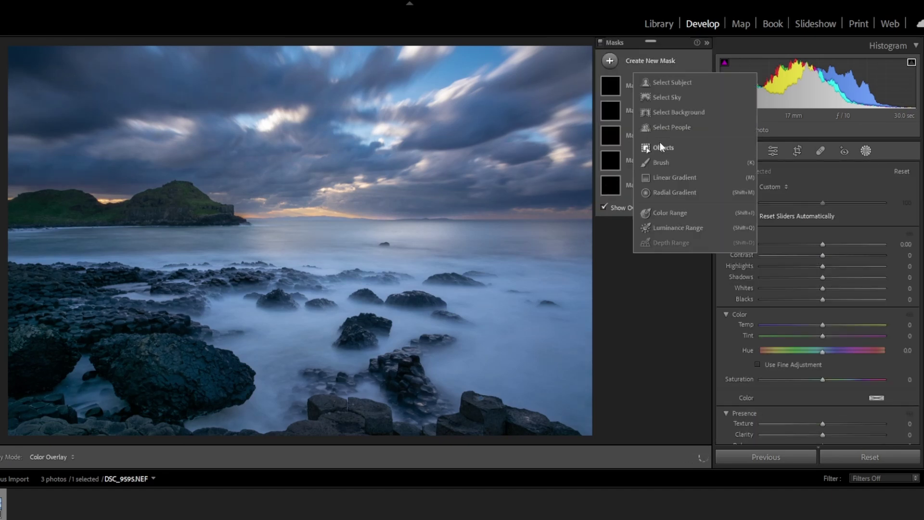
click(659, 146)
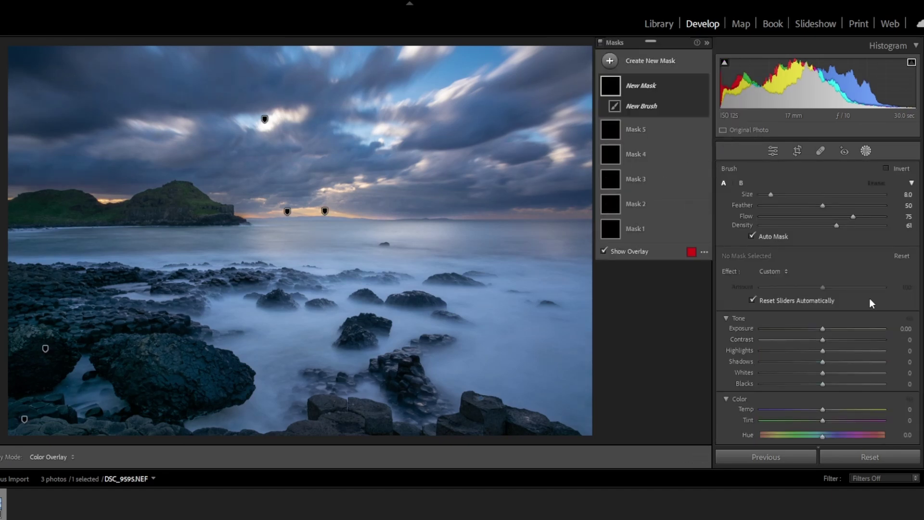
key(o)
drag(823, 329, 829, 330)
Paint the Exposure 0.40 mask over the misty water around the middle-distance and central rocks with brush size 11
scroll(239, 308, up, 2)
scroll(239, 308, up, 1)
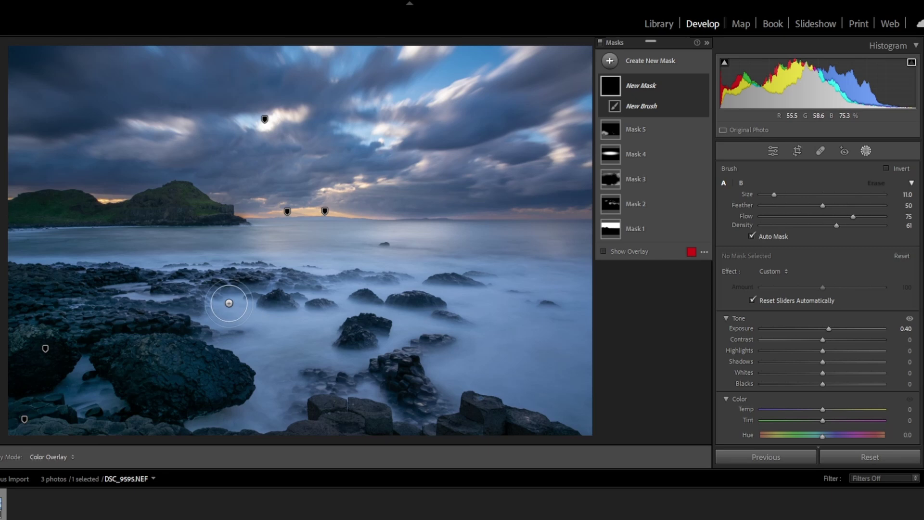
mouse_move(227, 302)
mouse_down()
mouse_move(221, 309)
mouse_move(282, 320)
mouse_move(257, 340)
mouse_move(276, 305)
mouse_move(320, 319)
mouse_move(350, 302)
mouse_move(356, 308)
mouse_up()
mouse_move(422, 330)
mouse_down()
mouse_move(417, 267)
mouse_move(419, 289)
mouse_move(436, 295)
mouse_up()
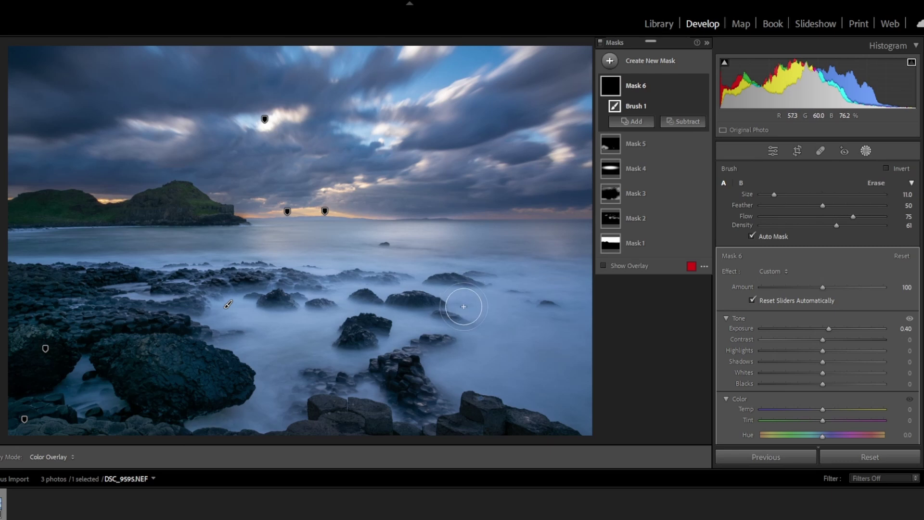
mouse_move(464, 305)
mouse_down()
mouse_move(516, 321)
mouse_move(457, 362)
mouse_up()
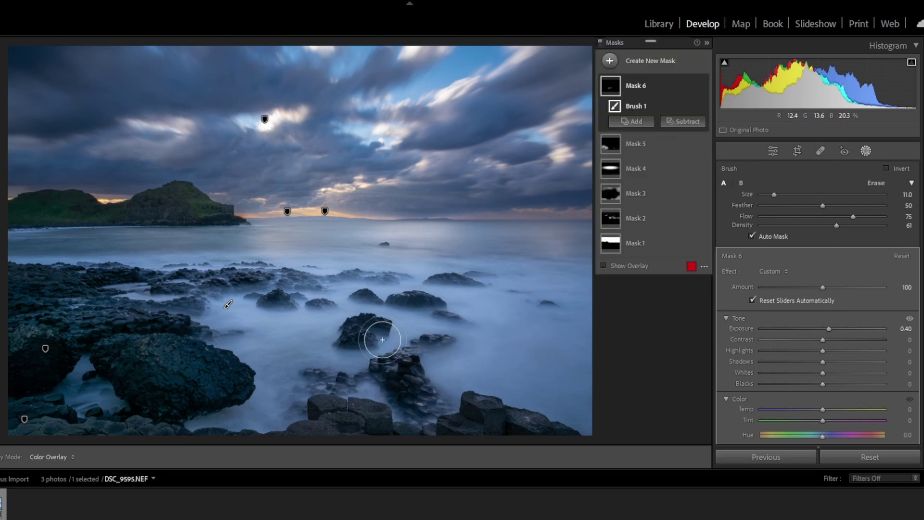
drag(330, 351, 302, 350)
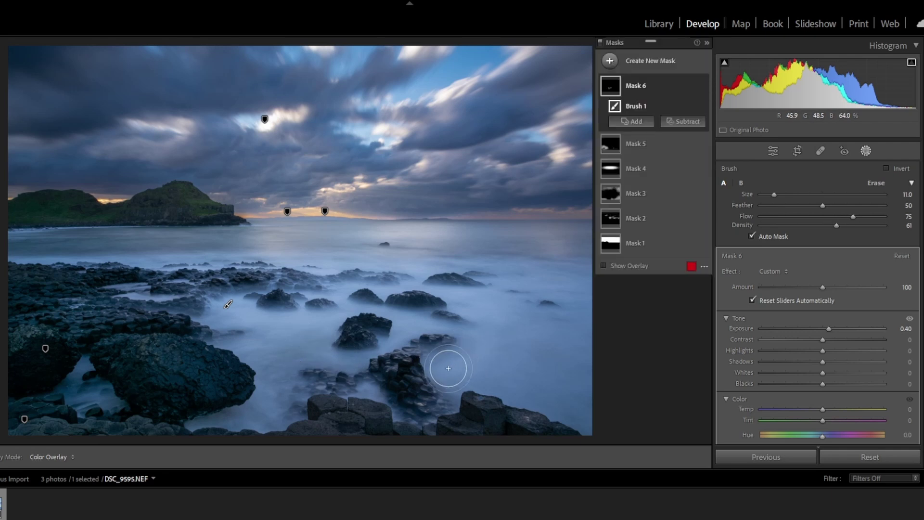
Extend the brightening mask over the open water beside the central rocks, then the distant shoreline water with brush size 8, and close masking
scroll(448, 369, up, 2)
drag(448, 369, 487, 371)
mouse_move(489, 331)
mouse_down()
mouse_move(507, 336)
mouse_move(496, 346)
mouse_up()
drag(486, 354, 461, 370)
scroll(312, 265, down, 2)
scroll(285, 254, down, 3)
mouse_move(276, 243)
mouse_down()
mouse_move(284, 253)
mouse_move(361, 262)
mouse_up()
drag(395, 255, 424, 257)
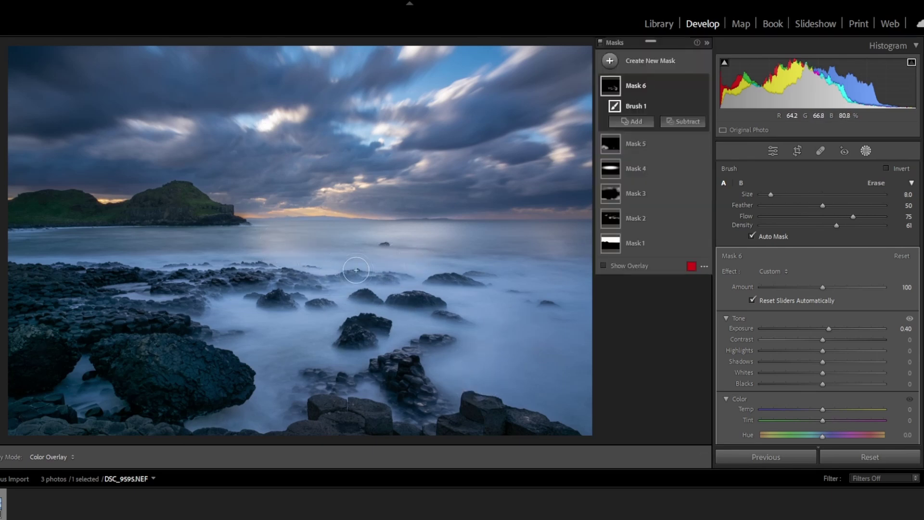
mouse_move(324, 289)
mouse_down()
mouse_move(214, 317)
mouse_move(241, 339)
mouse_move(316, 346)
mouse_move(273, 363)
mouse_move(273, 399)
mouse_up()
scroll(301, 338, up, 4)
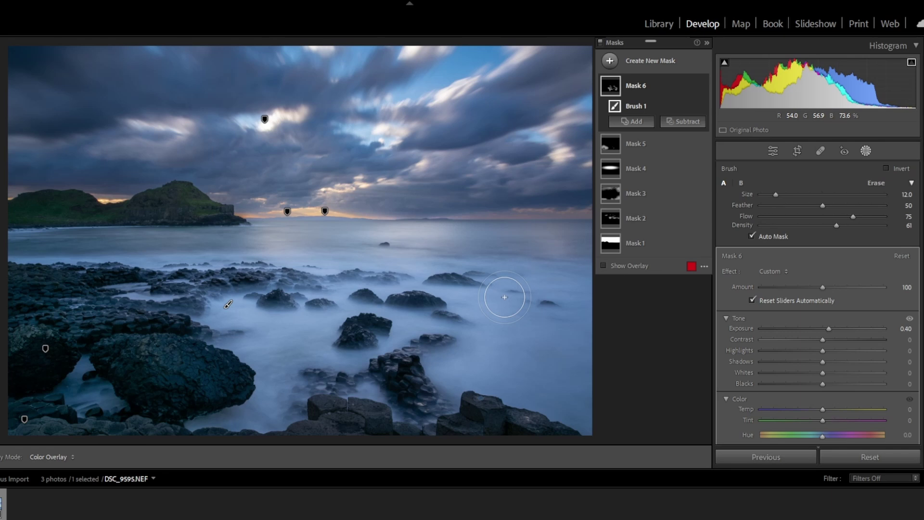
click(866, 151)
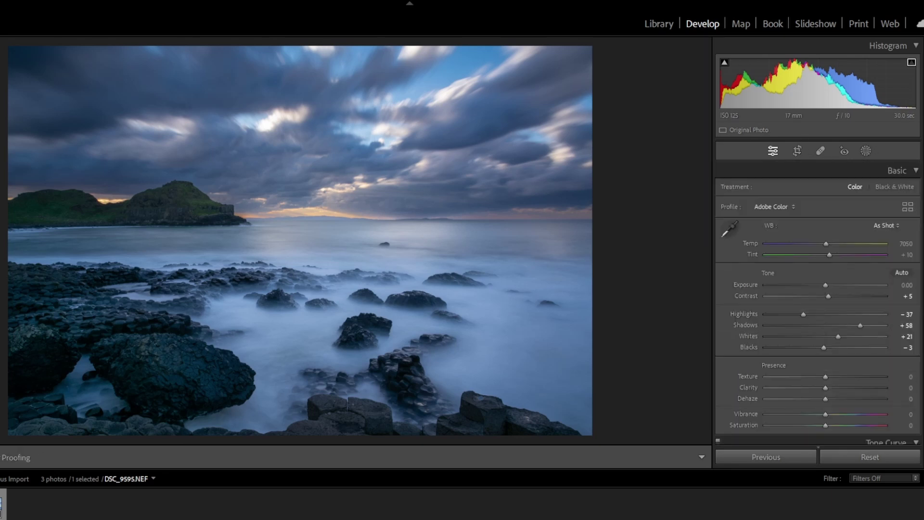
Warm the whole photo by setting the white balance Temp to 7952
scroll(818, 303, down, 8)
scroll(818, 303, down, 10)
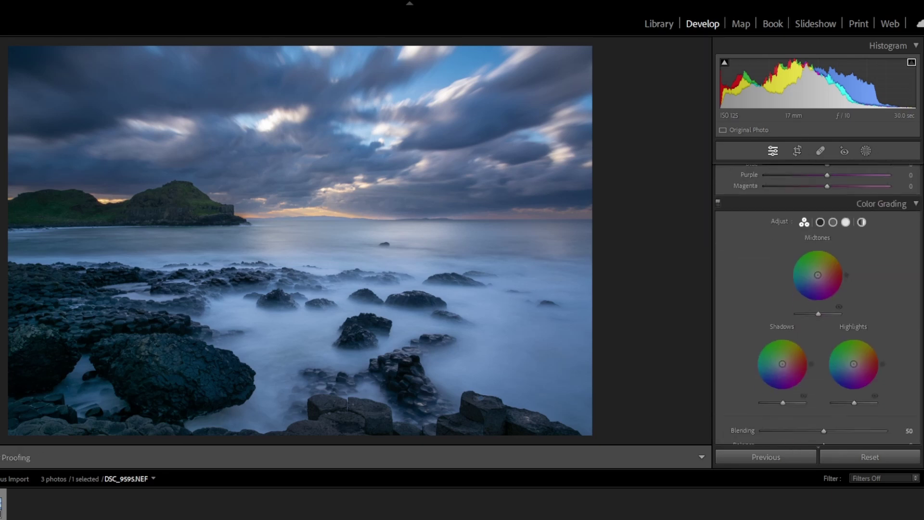
scroll(818, 303, down, 10)
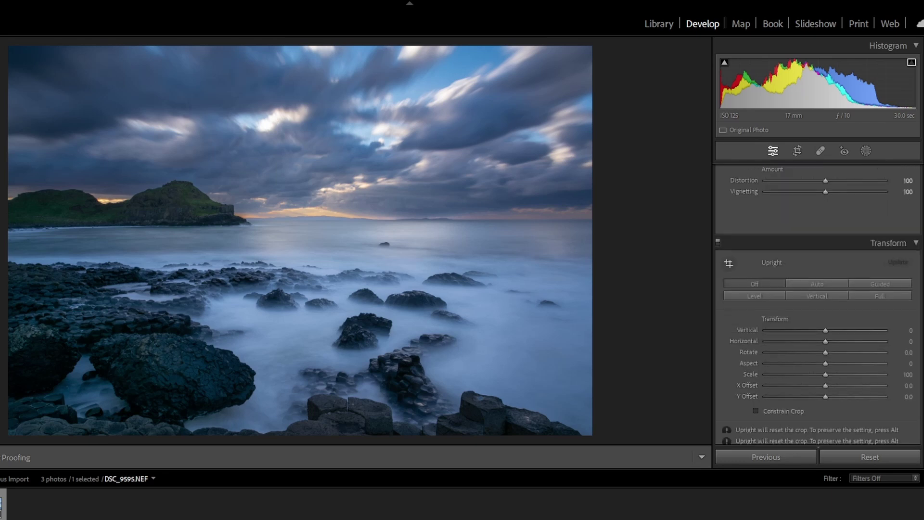
scroll(818, 303, up, 6)
scroll(862, 241, up, 12)
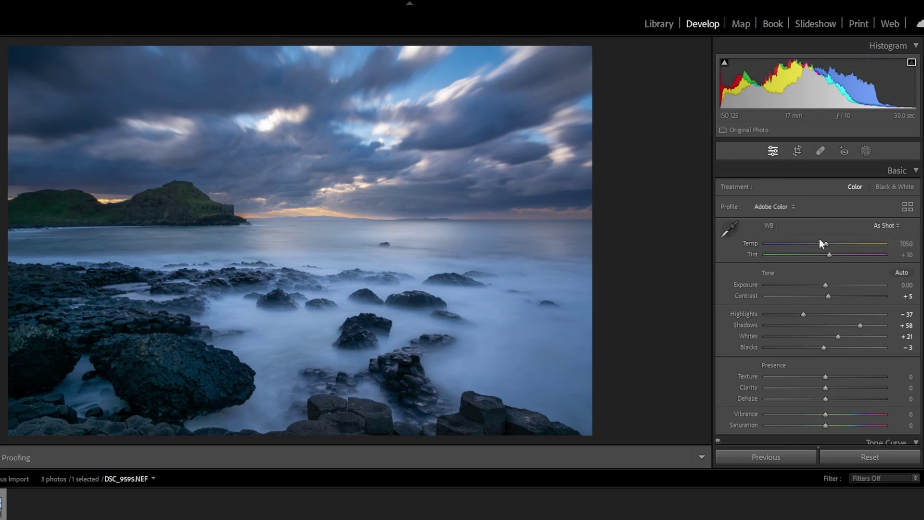
drag(826, 244, 842, 244)
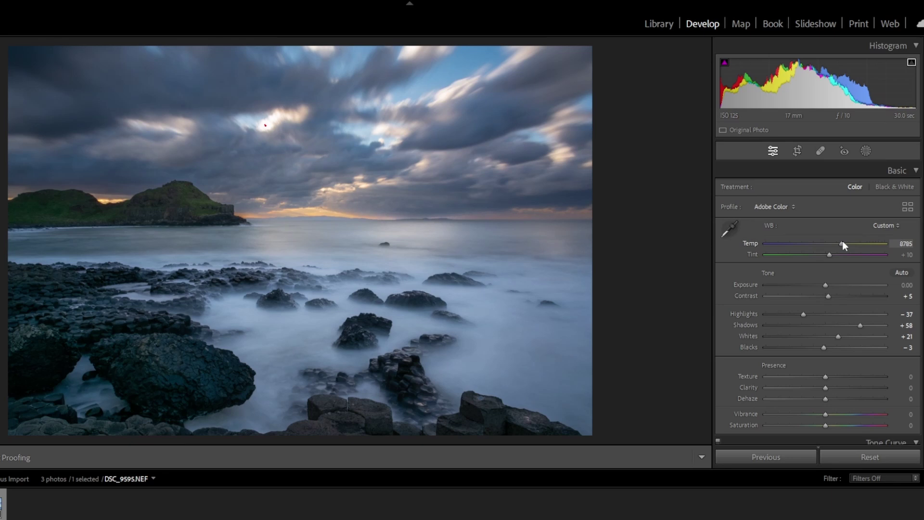
drag(842, 244, 838, 243)
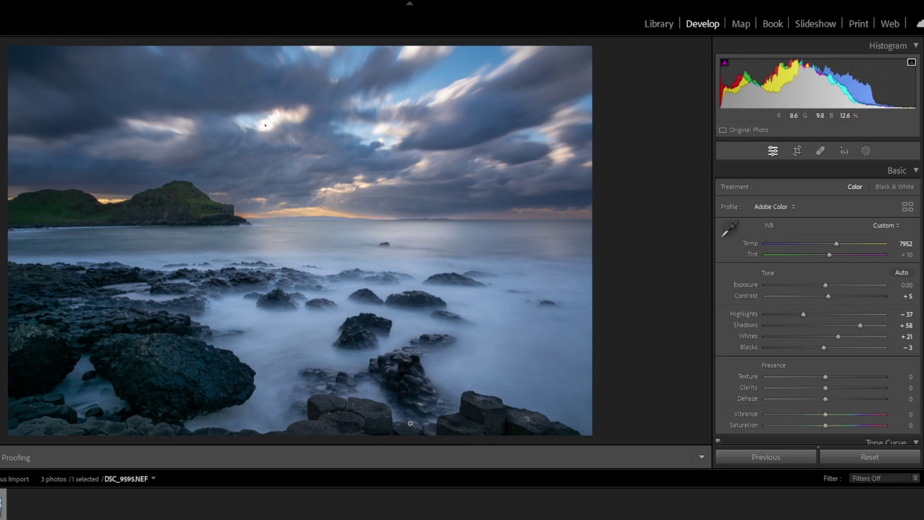
Inspect the foreground rocks up close, then crop tighter at the original aspect ratio, trimming the upper sky and both side edges
click(339, 420)
drag(336, 406, 336, 262)
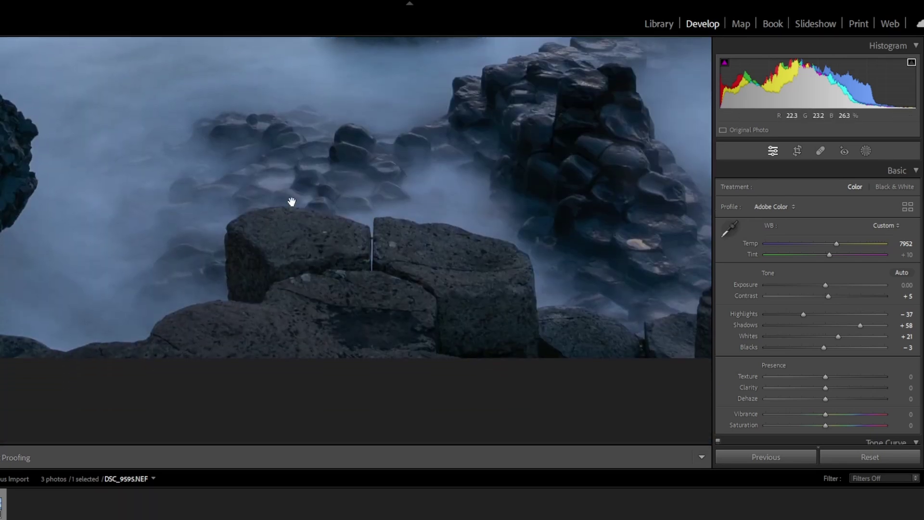
click(337, 293)
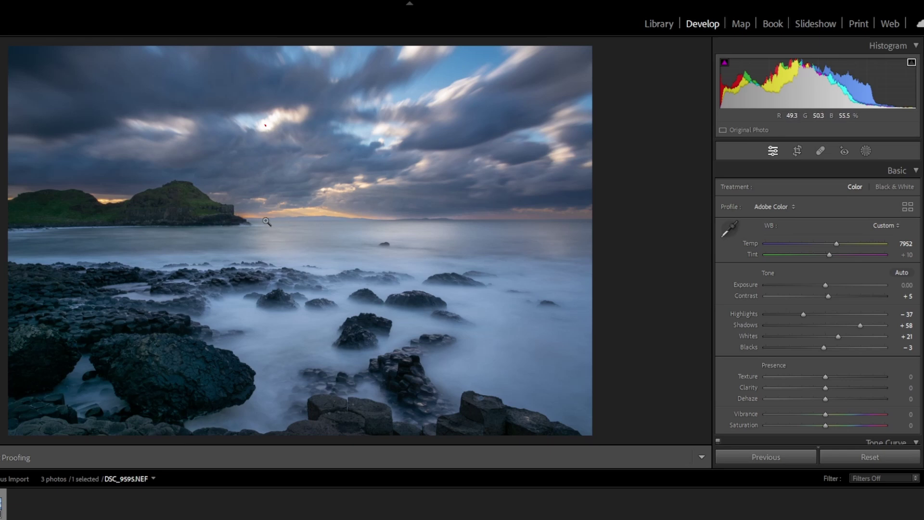
click(796, 150)
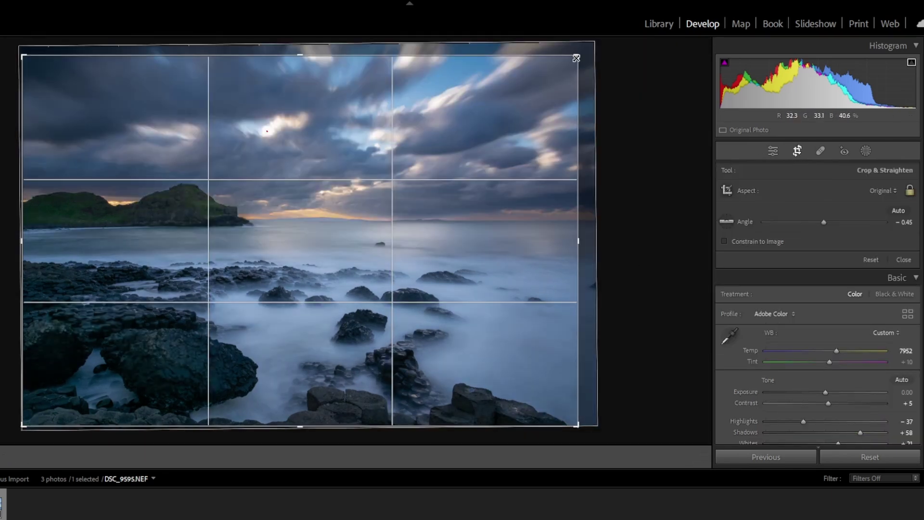
drag(576, 57, 567, 87)
drag(499, 161, 453, 161)
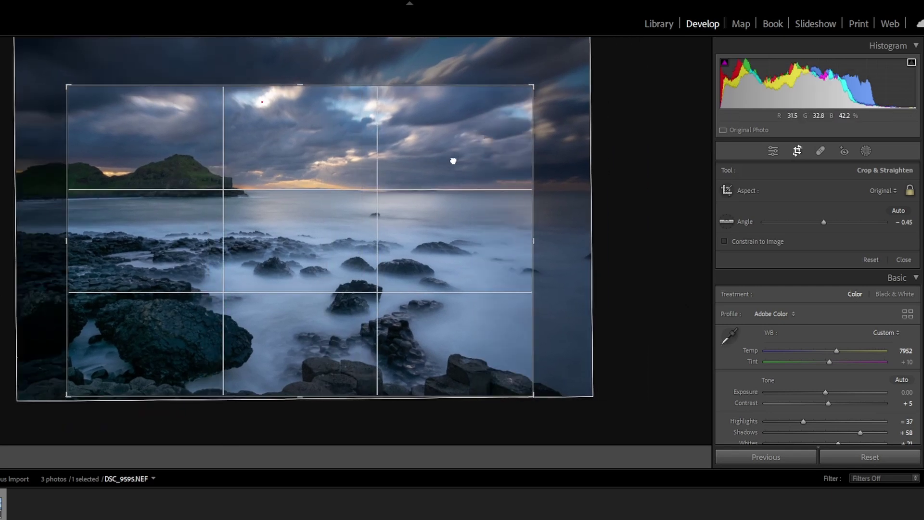
key(Return)
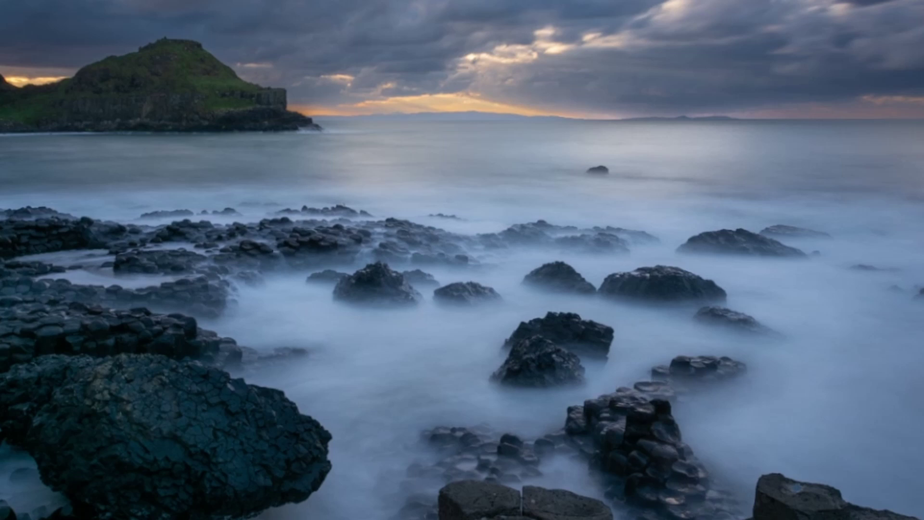
Check the central rocks up close and readjust the crop to take in more of the headland and less of the opposite edge
key(f)
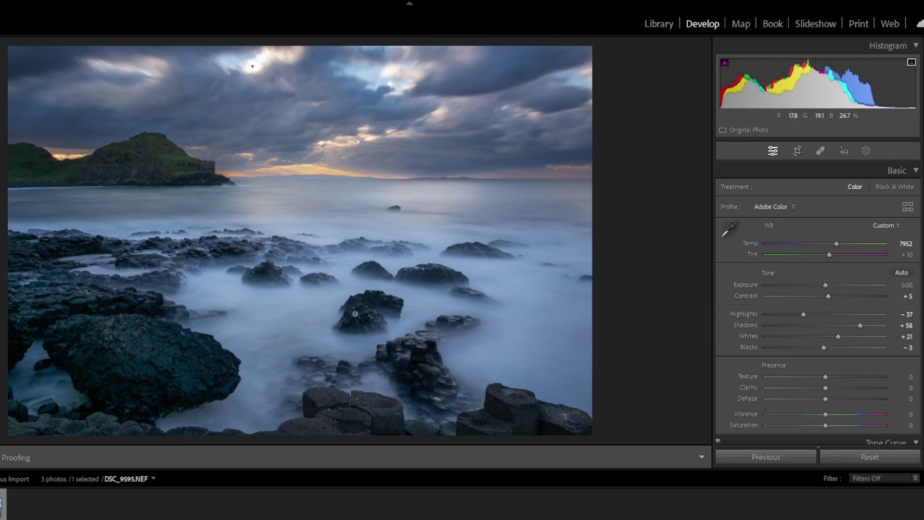
click(340, 268)
drag(417, 394, 395, 158)
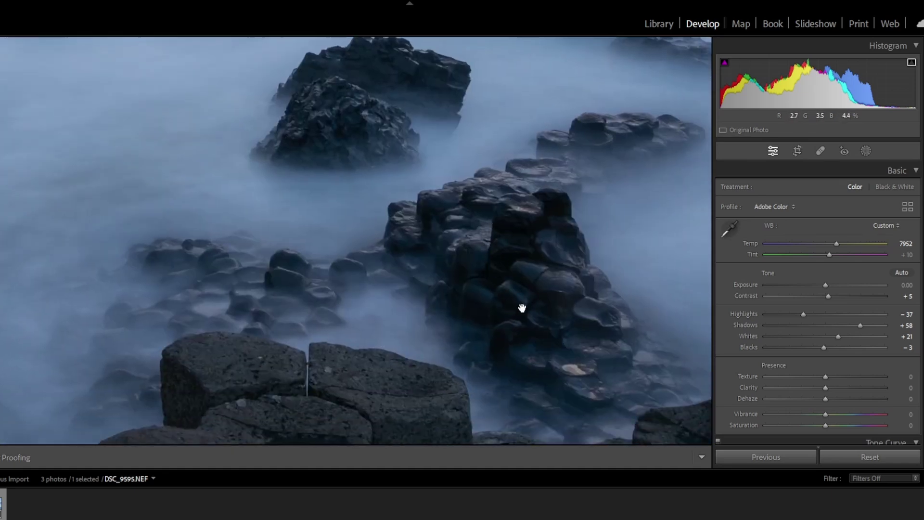
click(484, 265)
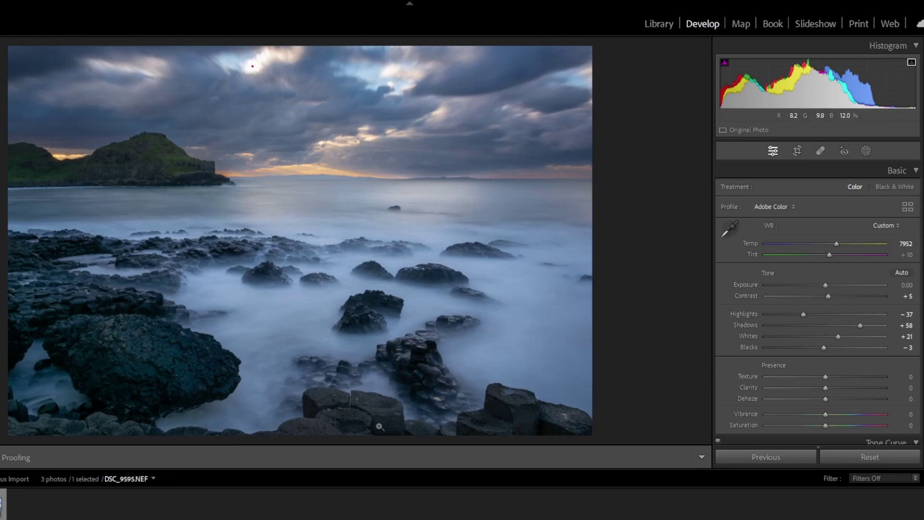
click(797, 152)
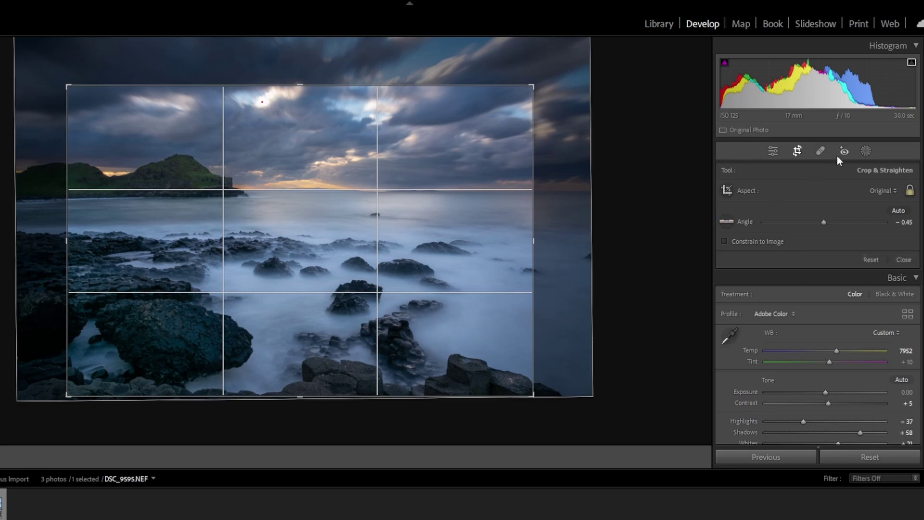
drag(533, 86, 568, 50)
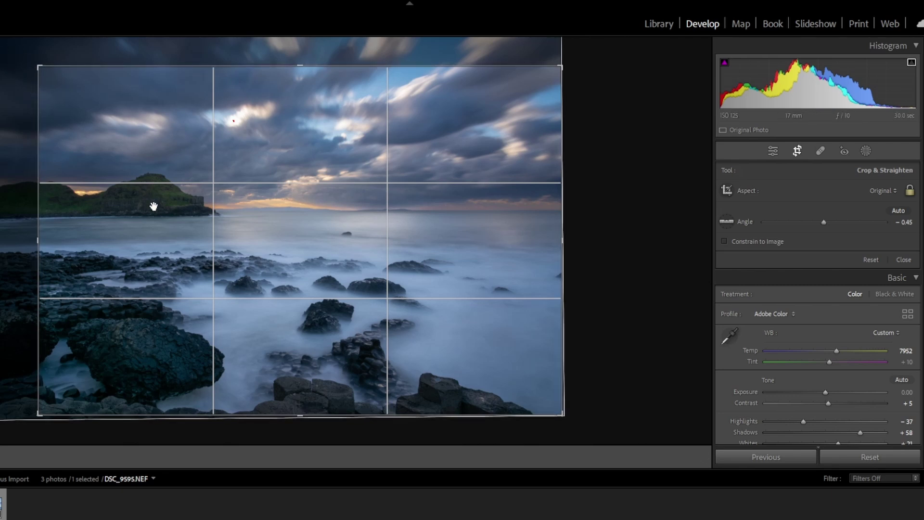
drag(500, 233, 533, 226)
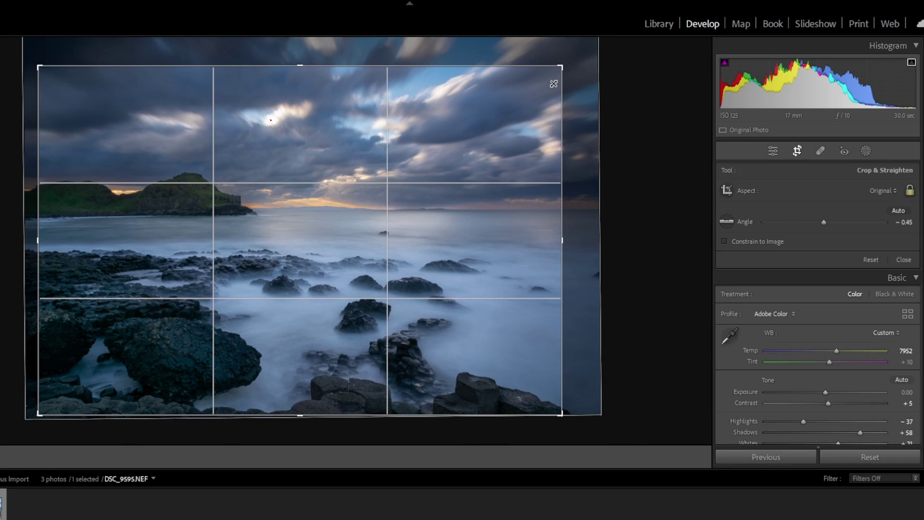
drag(550, 86, 554, 85)
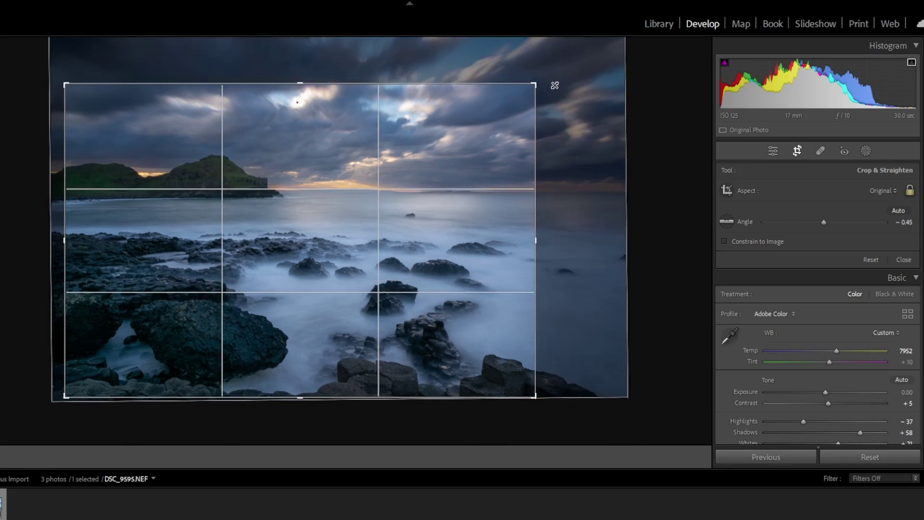
drag(427, 214, 412, 214)
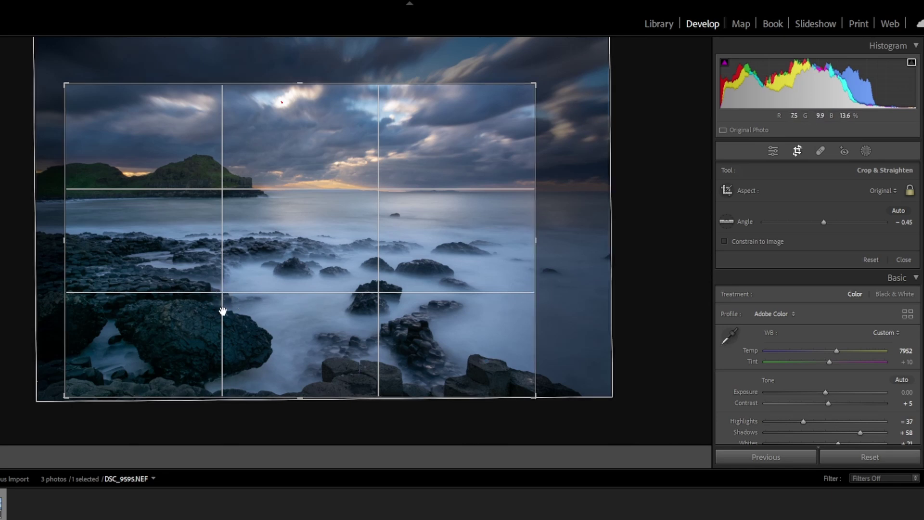
key(Return)
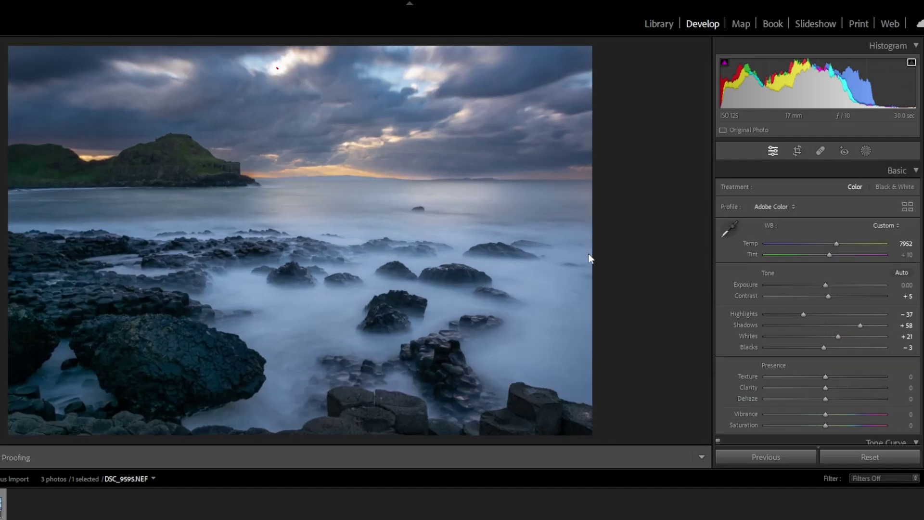
Open the edited photo in Adobe Photoshop 2022
key(shift+Tab)
right_click(341, 215)
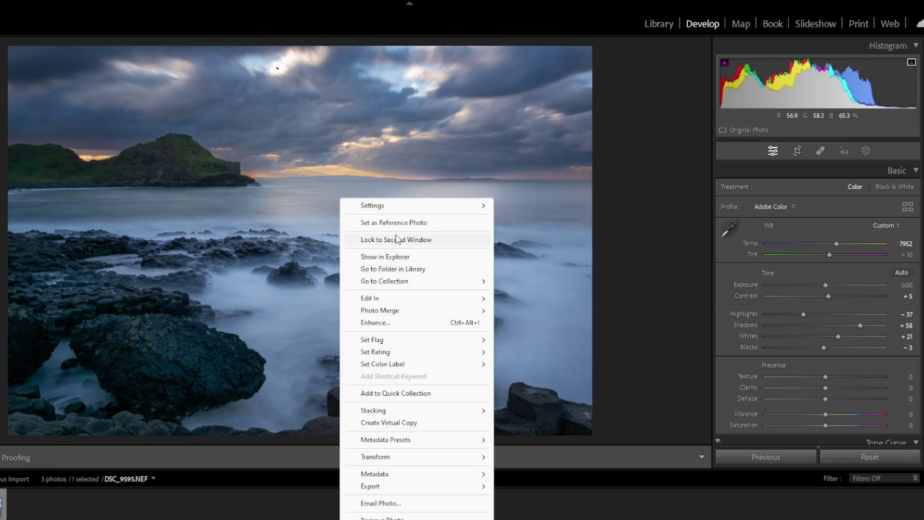
mouse_move(398, 299)
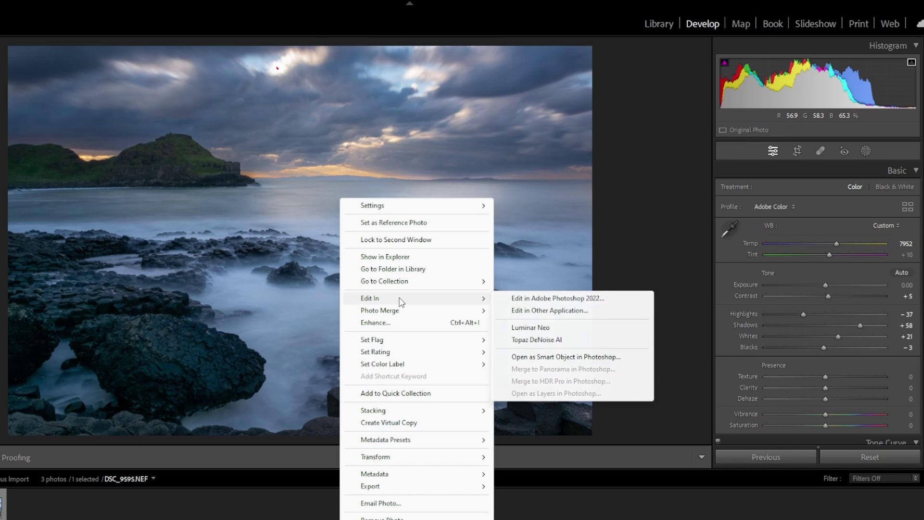
click(568, 299)
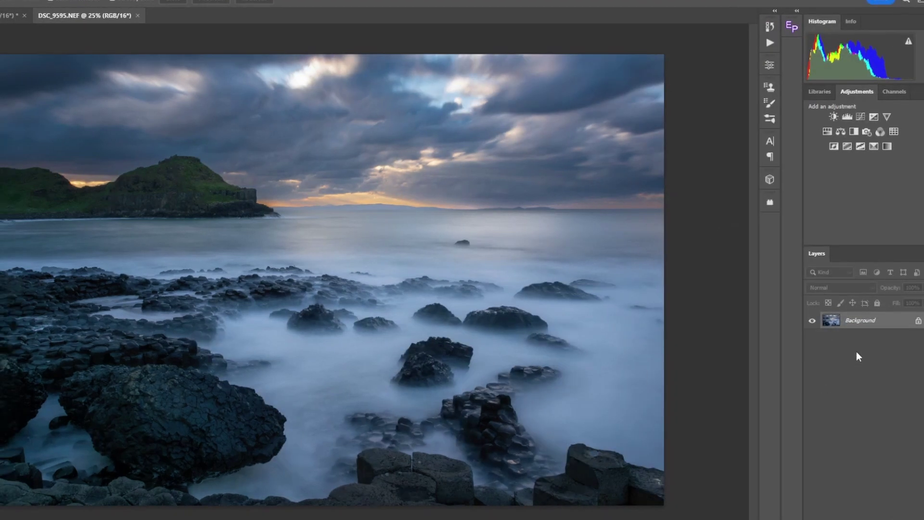
Duplicate the Background layer and heal away the small isolated rock in the calm water below the horizon, comparing with the original
drag(879, 327, 897, 511)
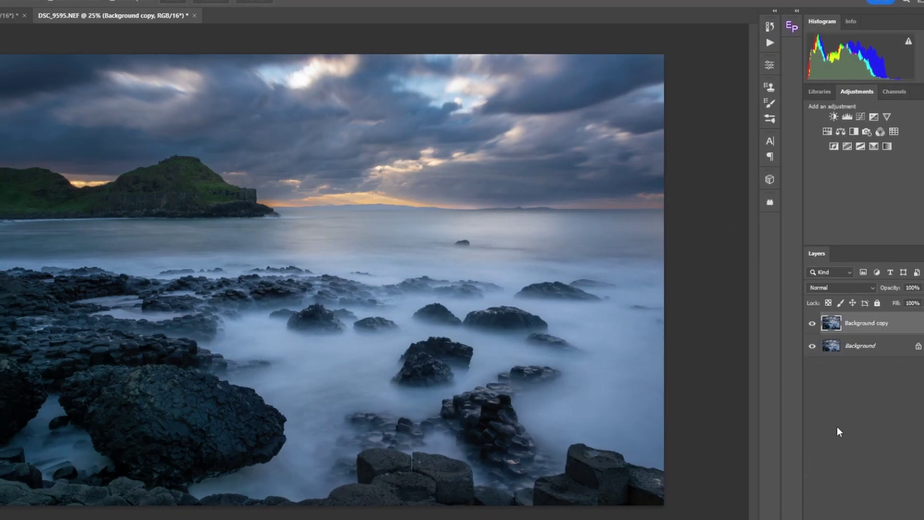
key(j)
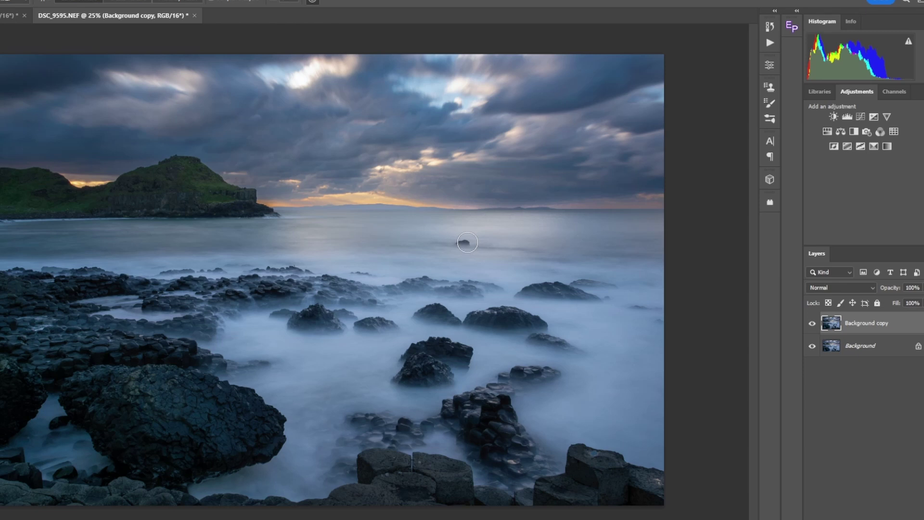
drag(466, 242, 455, 247)
click(812, 328)
click(812, 328)
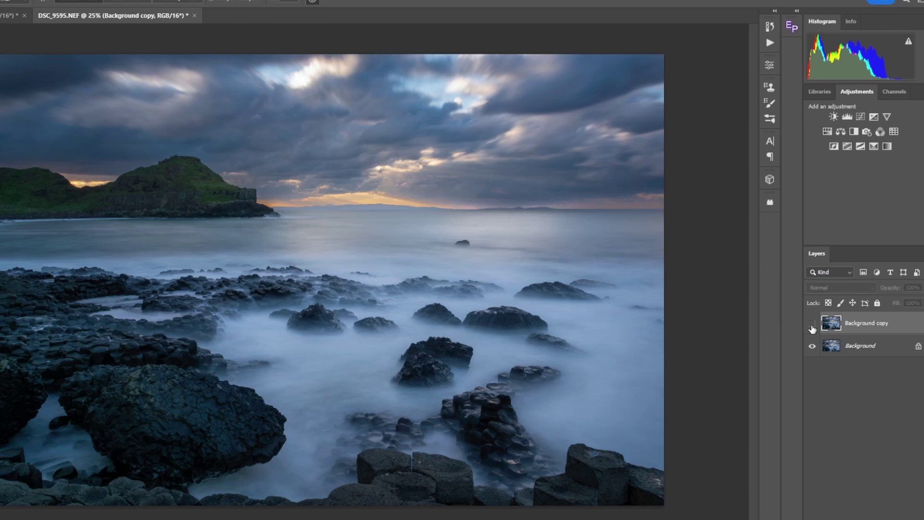
click(812, 328)
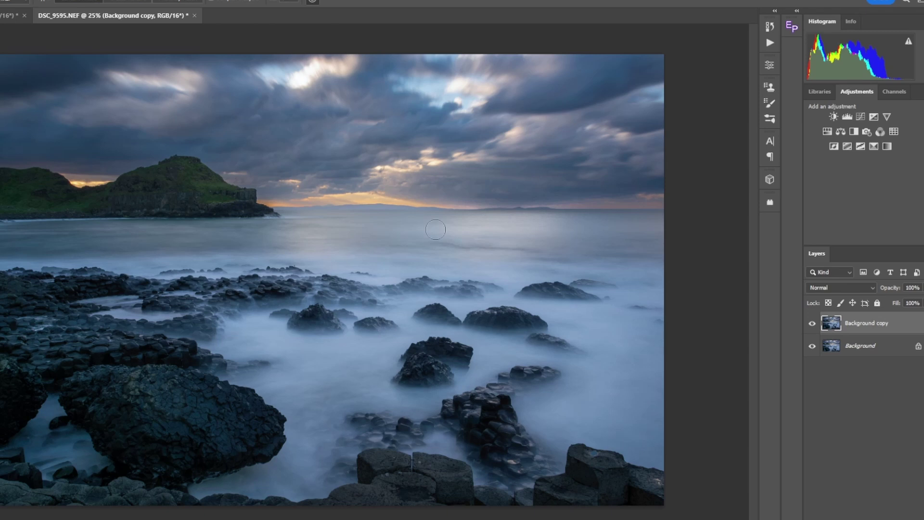
Heal the remaining trace where the small isolated rock was and save the retouched image
mouse_move(450, 245)
mouse_down()
mouse_move(525, 246)
mouse_move(457, 244)
mouse_up()
key(alt+f)
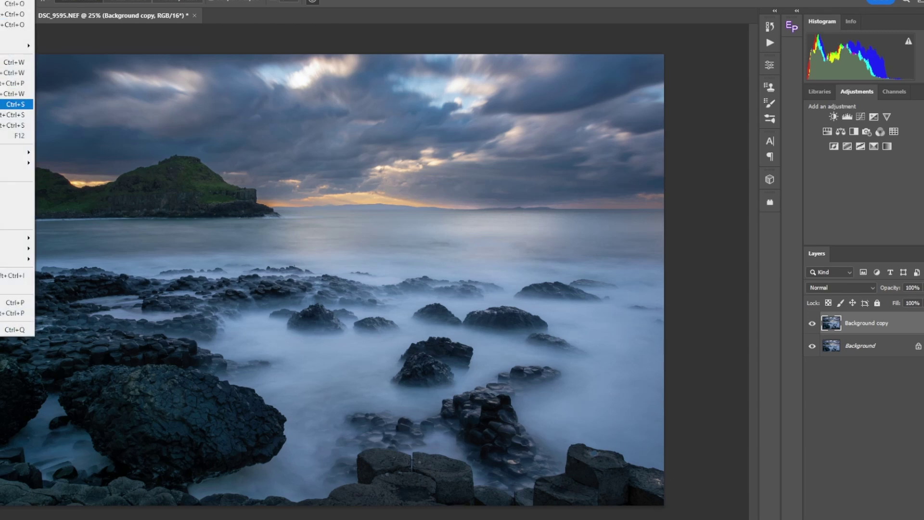
key(Return)
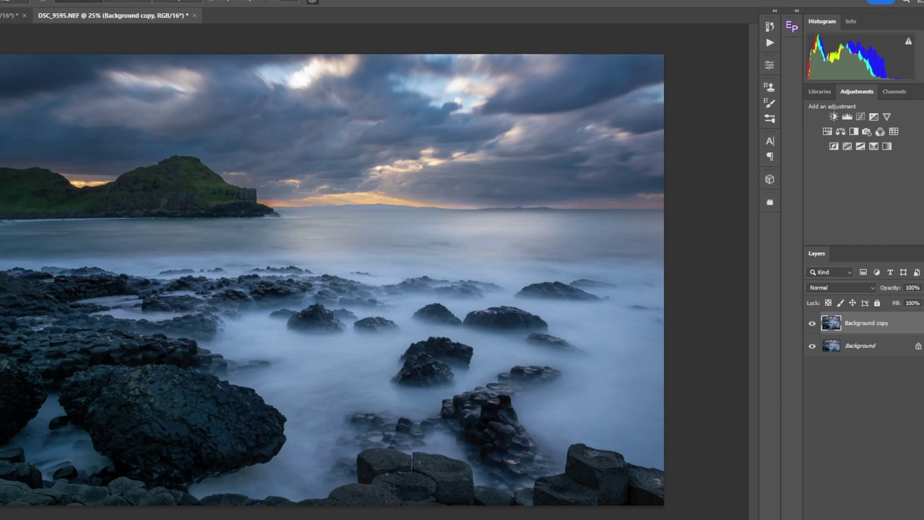
Switch to Lightroom Classic and compare the retouched DSC_9595-Edit.tif with DSC_9595.NEF, checking the horizon and healed water up close
key(alt+Tab)
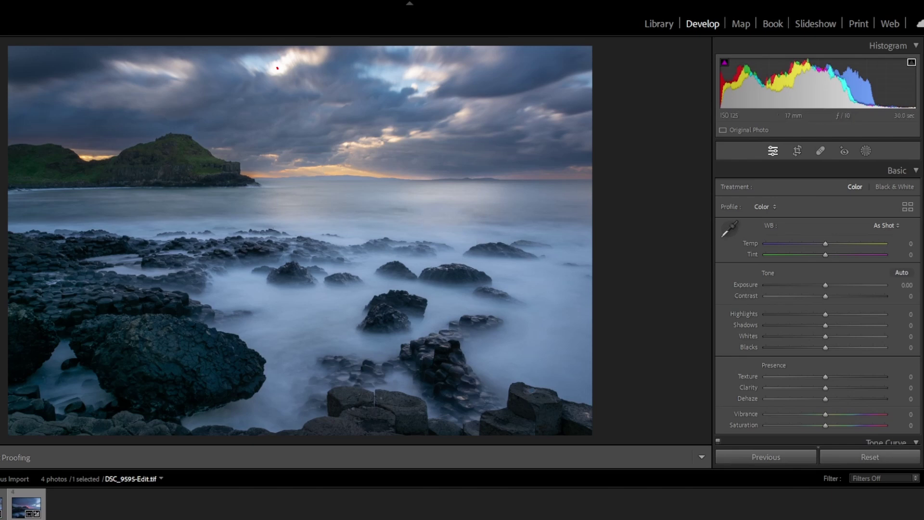
click(3, 504)
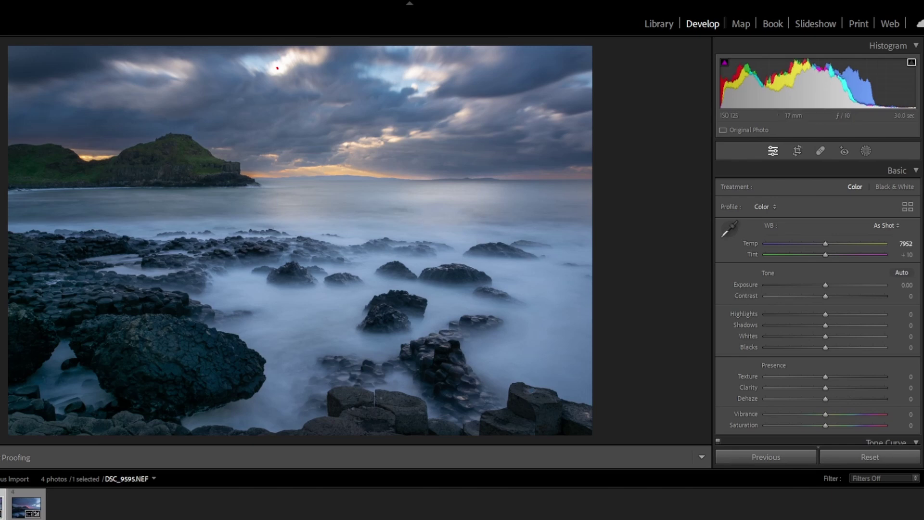
click(27, 504)
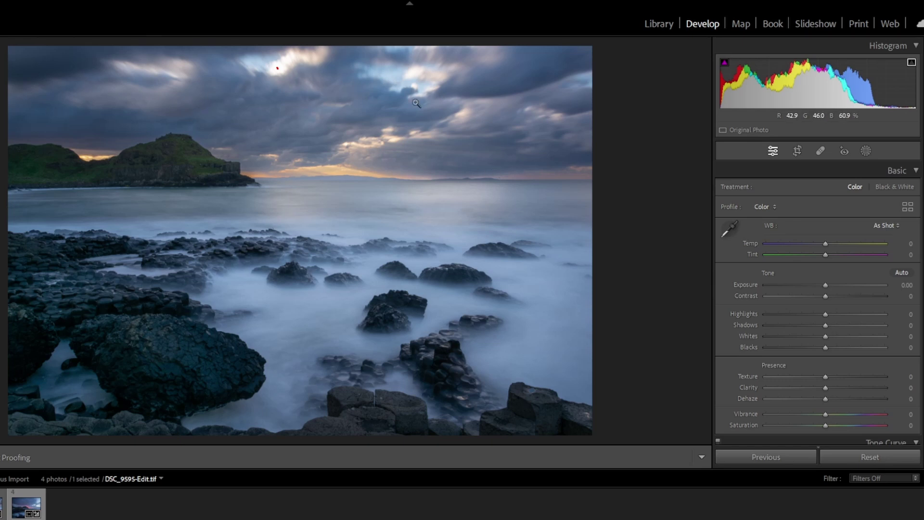
click(298, 130)
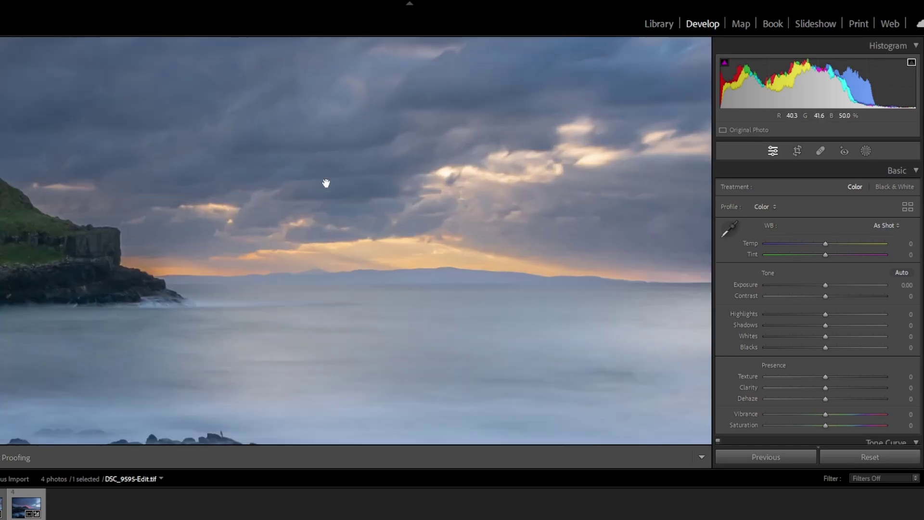
click(325, 184)
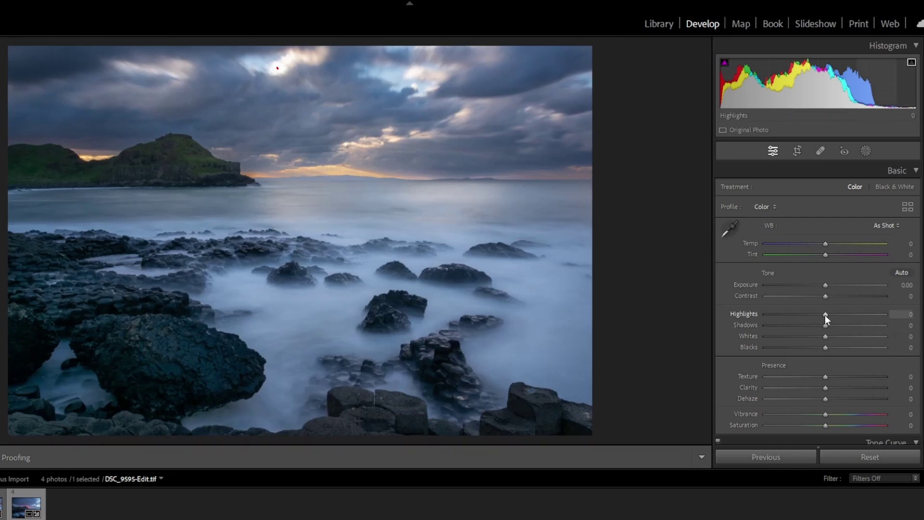
Set Highlights to -71, Shadows to +15 and Temp to +6 on the retouched photo
drag(825, 314, 837, 332)
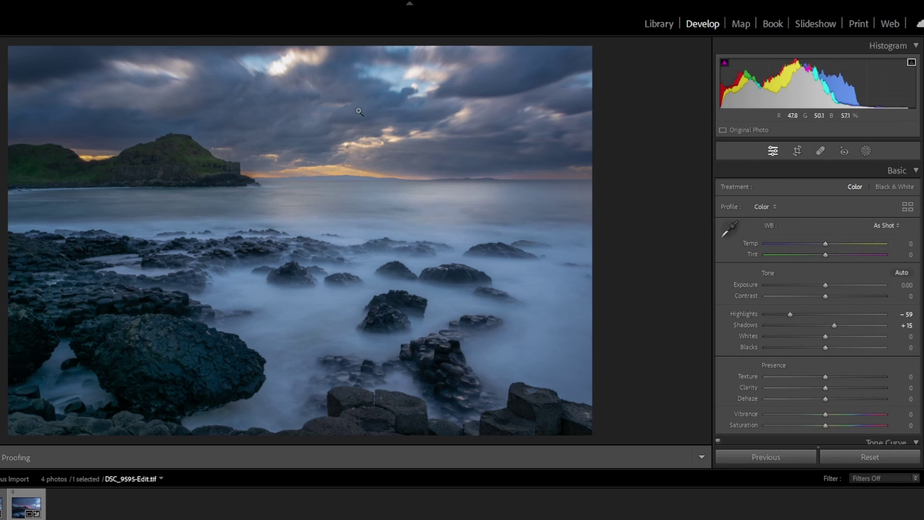
key(ctrl+z)
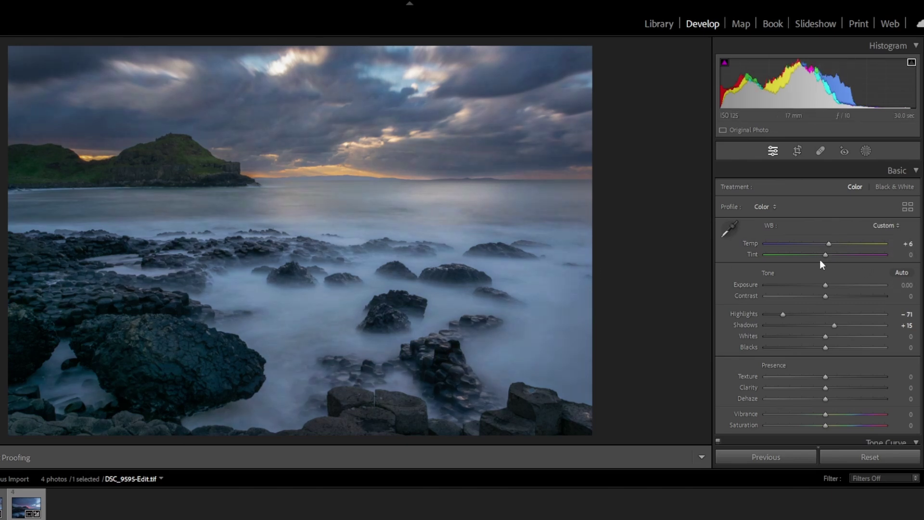
scroll(818, 307, down, 3)
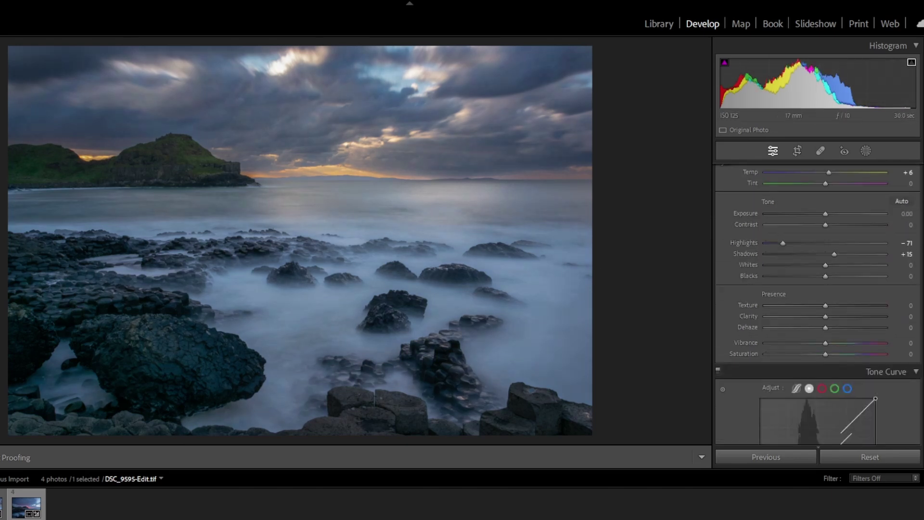
scroll(818, 308, down, 10)
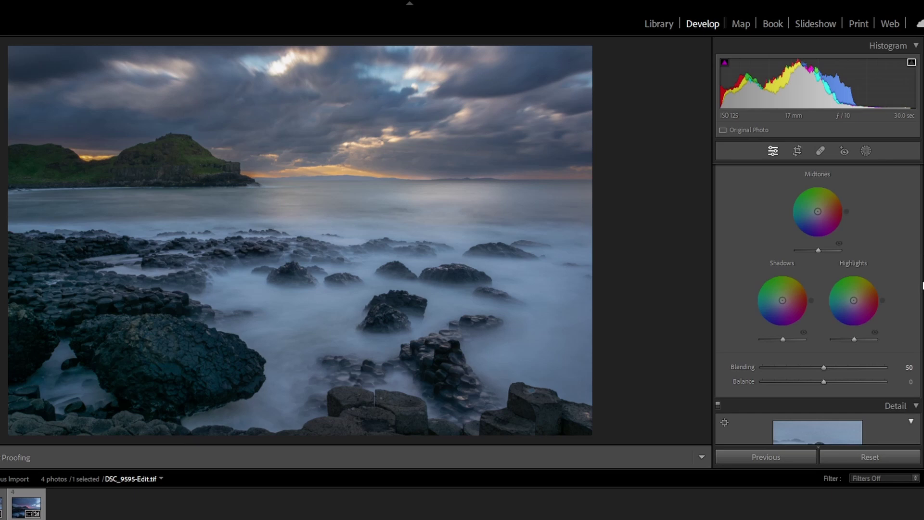
Create a brush mask for the central foreground rocks with Exposure set to 0.40
click(312, 417)
drag(367, 396, 506, 152)
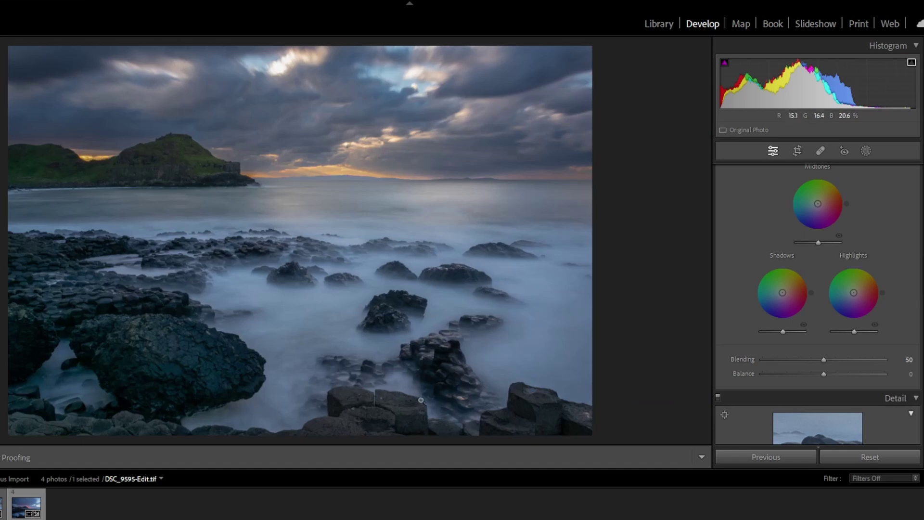
drag(421, 400, 396, 292)
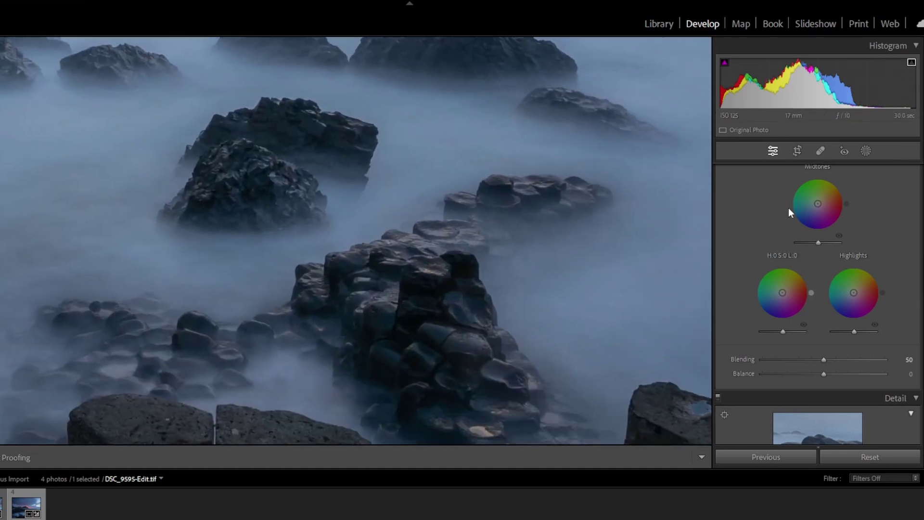
scroll(878, 207, up, 15)
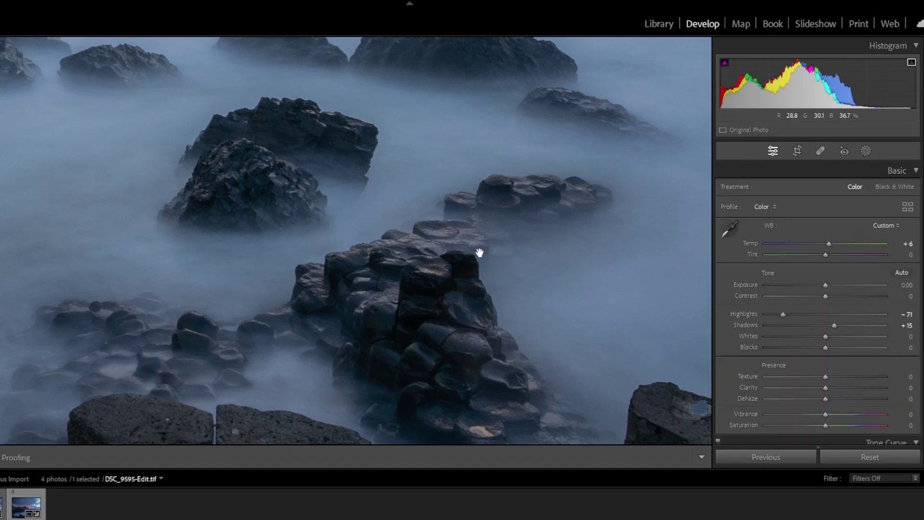
click(864, 150)
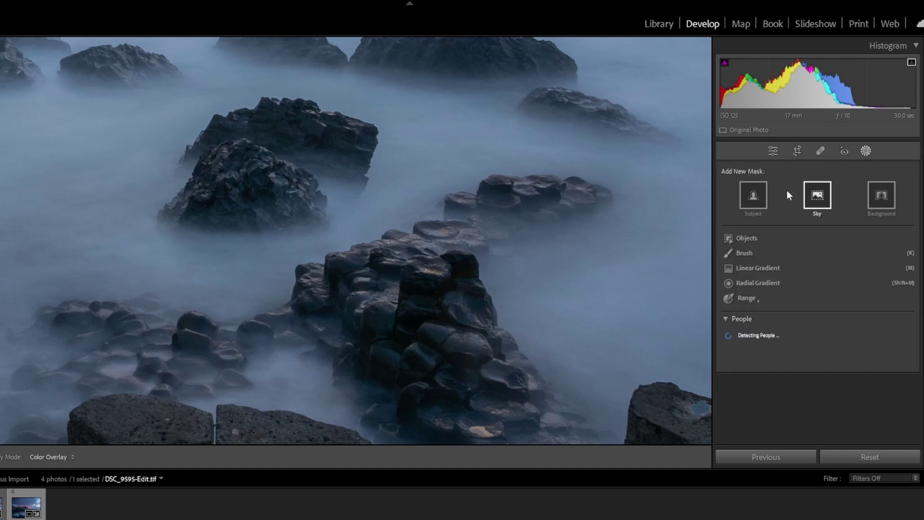
click(739, 254)
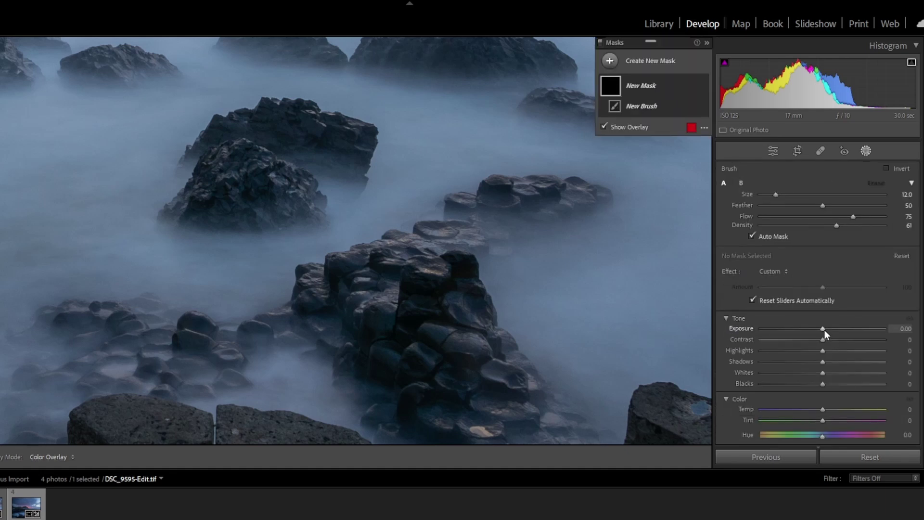
drag(824, 330, 828, 328)
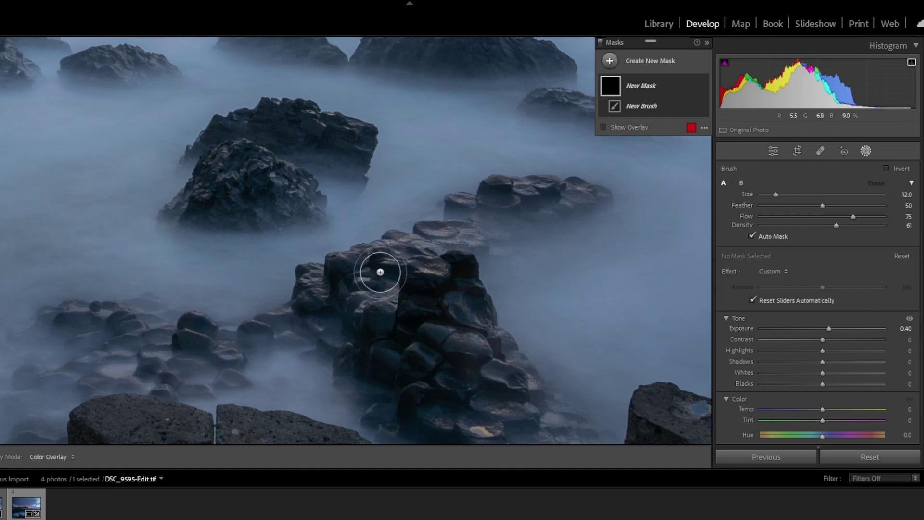
Brush the brightening mask over the faces of the central column-shaped rocks and review the result in the whole image
mouse_move(380, 271)
mouse_down()
mouse_move(386, 251)
mouse_move(418, 227)
mouse_move(430, 236)
mouse_move(359, 259)
mouse_move(351, 275)
mouse_move(368, 277)
mouse_move(378, 295)
mouse_move(390, 277)
mouse_move(363, 273)
mouse_move(420, 241)
mouse_move(374, 277)
mouse_up()
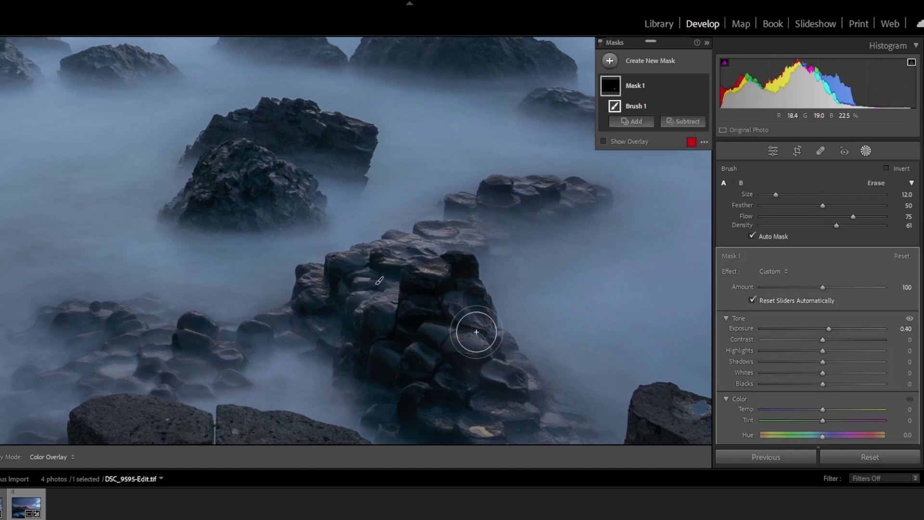
mouse_move(476, 332)
mouse_down()
mouse_move(491, 366)
mouse_move(467, 333)
mouse_move(460, 342)
mouse_move(488, 359)
mouse_up()
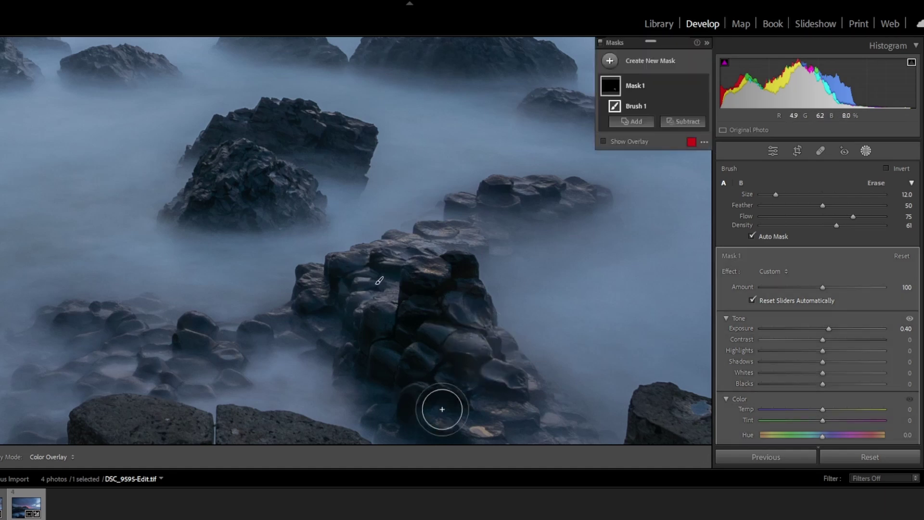
click(865, 151)
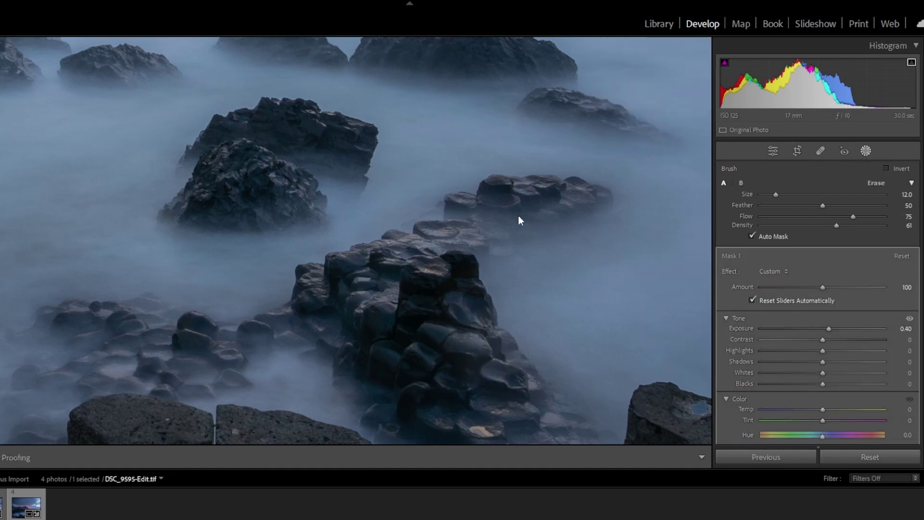
click(518, 217)
click(342, 306)
drag(342, 306, 487, 305)
click(183, 268)
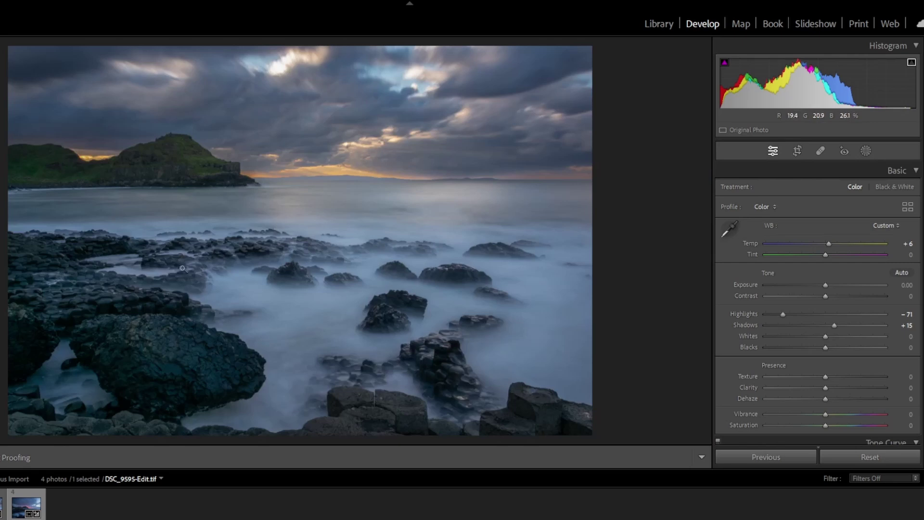
Extend the existing brush mask over the upper part of the large foreground boulder using brush size 16
click(131, 323)
drag(181, 371, 221, 239)
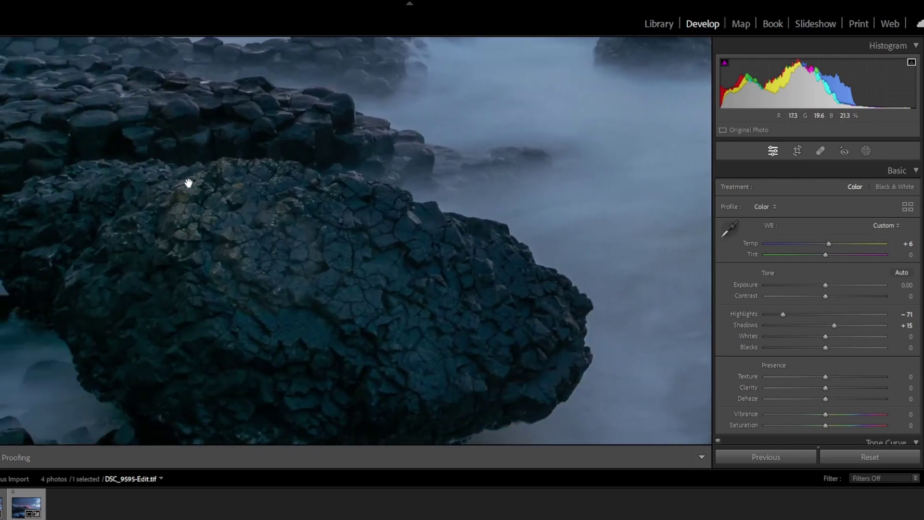
key(k)
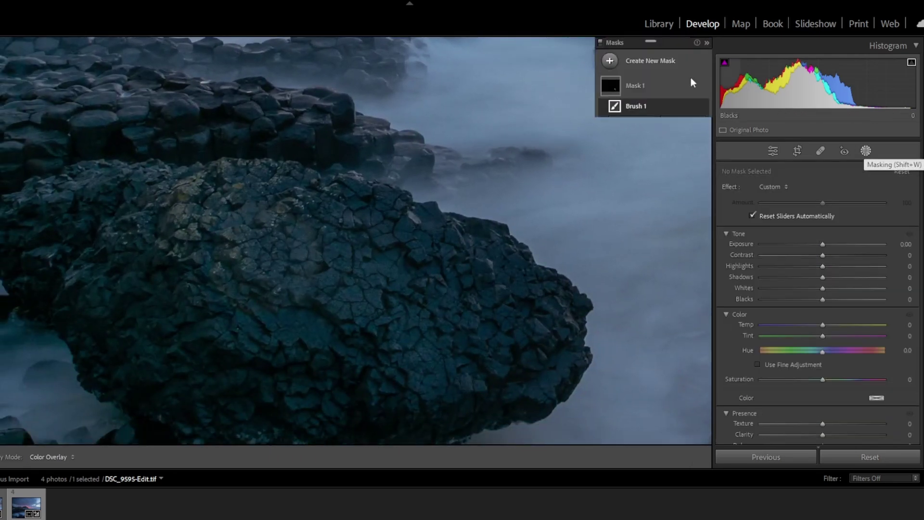
key(shift+w)
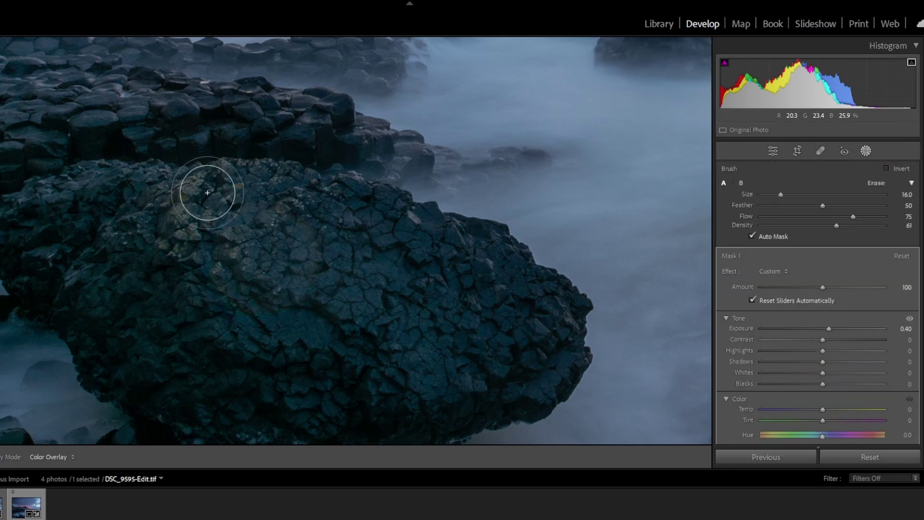
scroll(235, 192, up, 4)
mouse_move(234, 192)
mouse_down()
mouse_move(208, 196)
mouse_move(192, 229)
mouse_move(183, 195)
mouse_move(192, 207)
mouse_up()
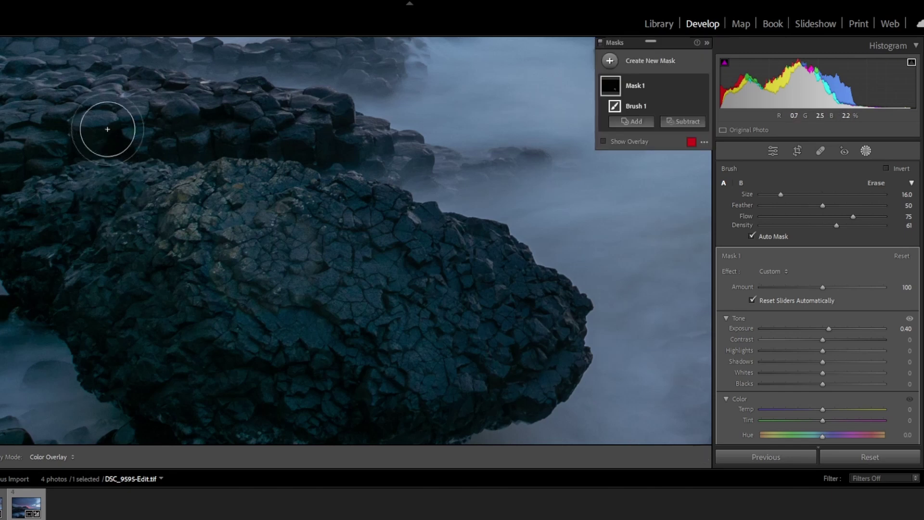
Paint the same mask over the stepped rocks behind the large boulder with brush size 13 and check the full image
scroll(83, 98, down, 3)
mouse_move(84, 97)
mouse_down()
mouse_move(2, 94)
mouse_move(280, 99)
mouse_move(37, 115)
mouse_up()
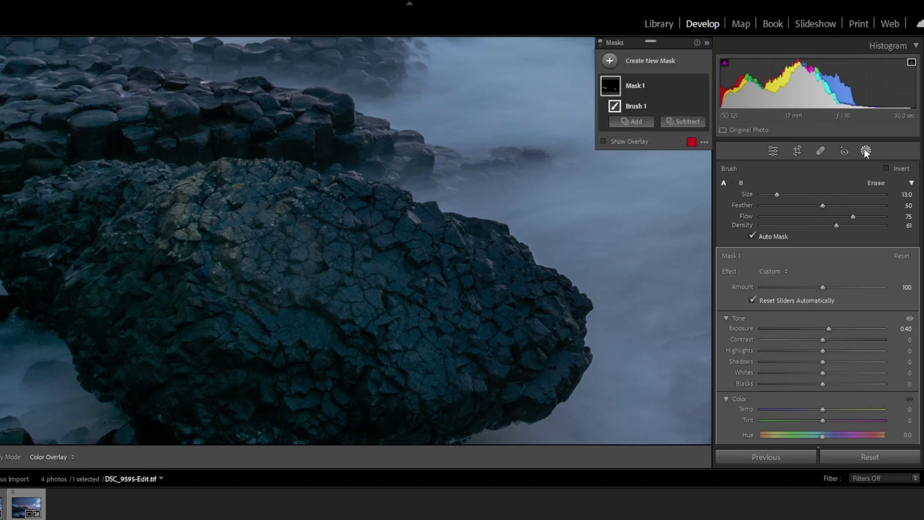
click(773, 151)
click(222, 248)
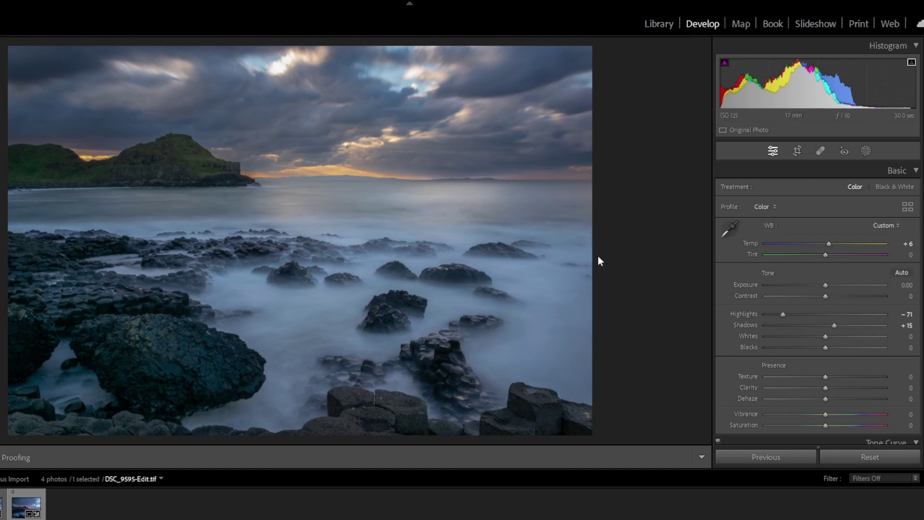
Add a wide radial gradient mask around the image centre, inverted to affect the edges, and slightly lower its Exposure for a vignette
click(866, 152)
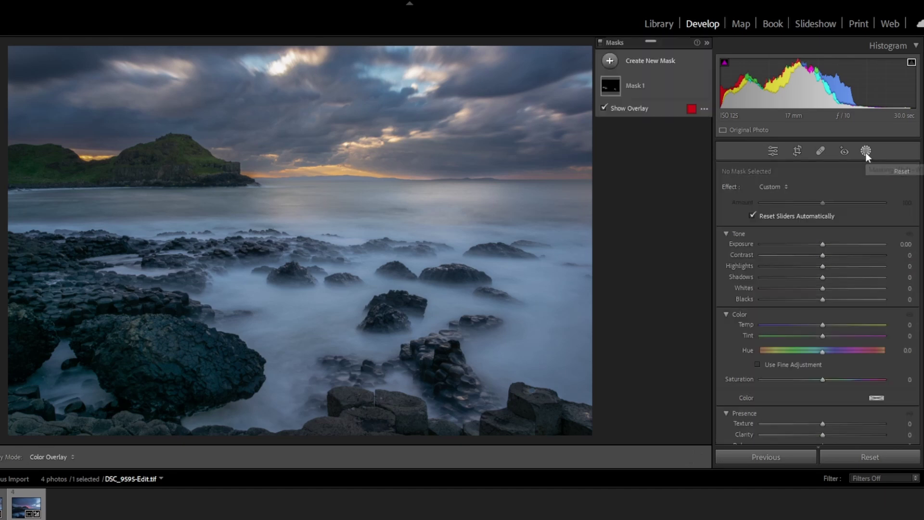
click(658, 62)
click(674, 182)
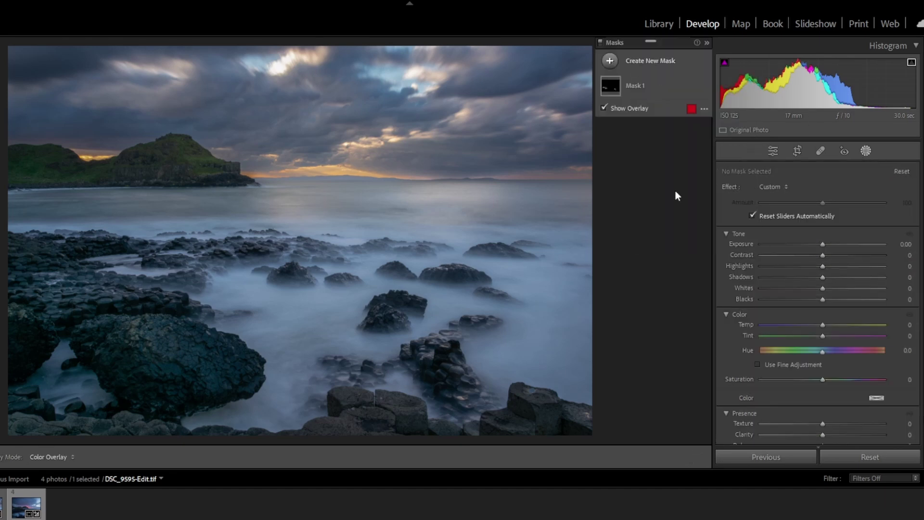
drag(282, 197, 572, 393)
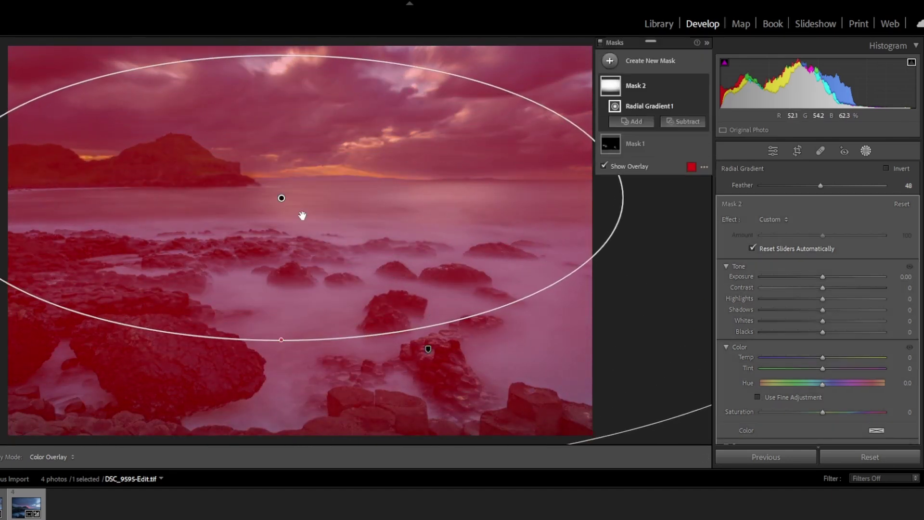
drag(301, 212, 327, 250)
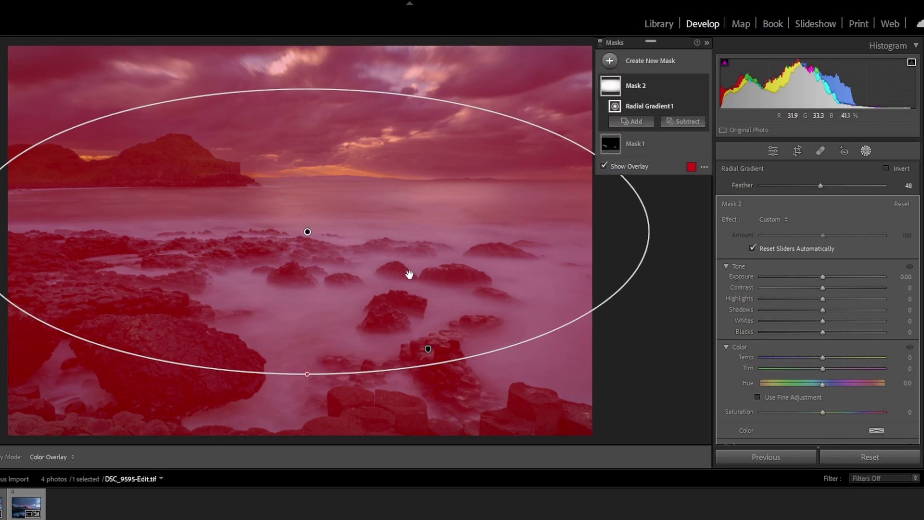
click(885, 169)
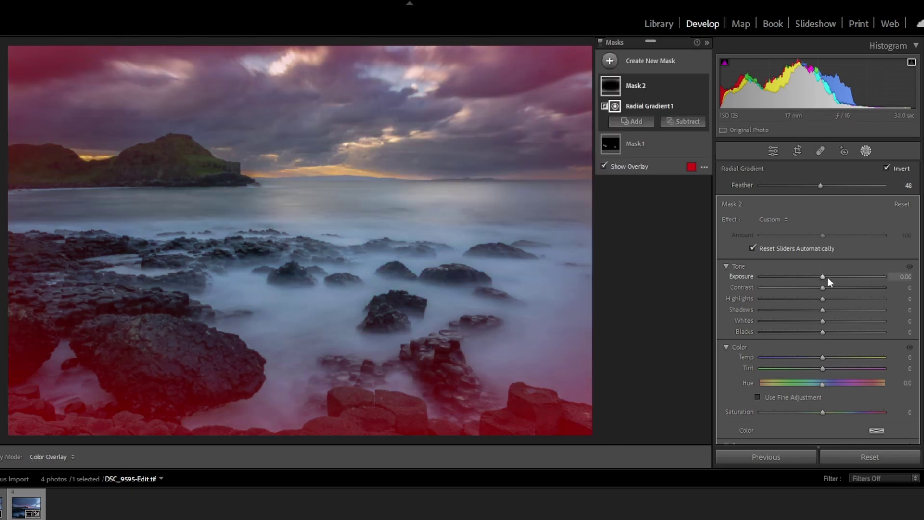
drag(821, 277, 818, 277)
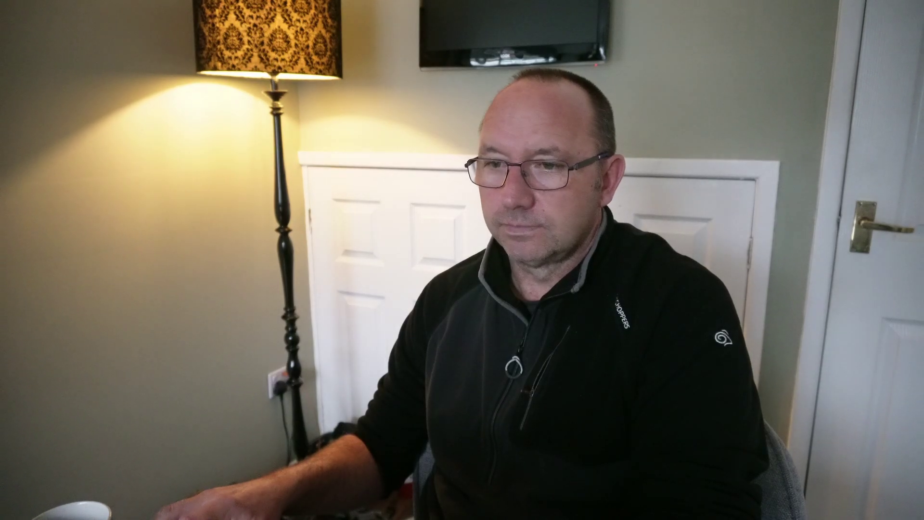